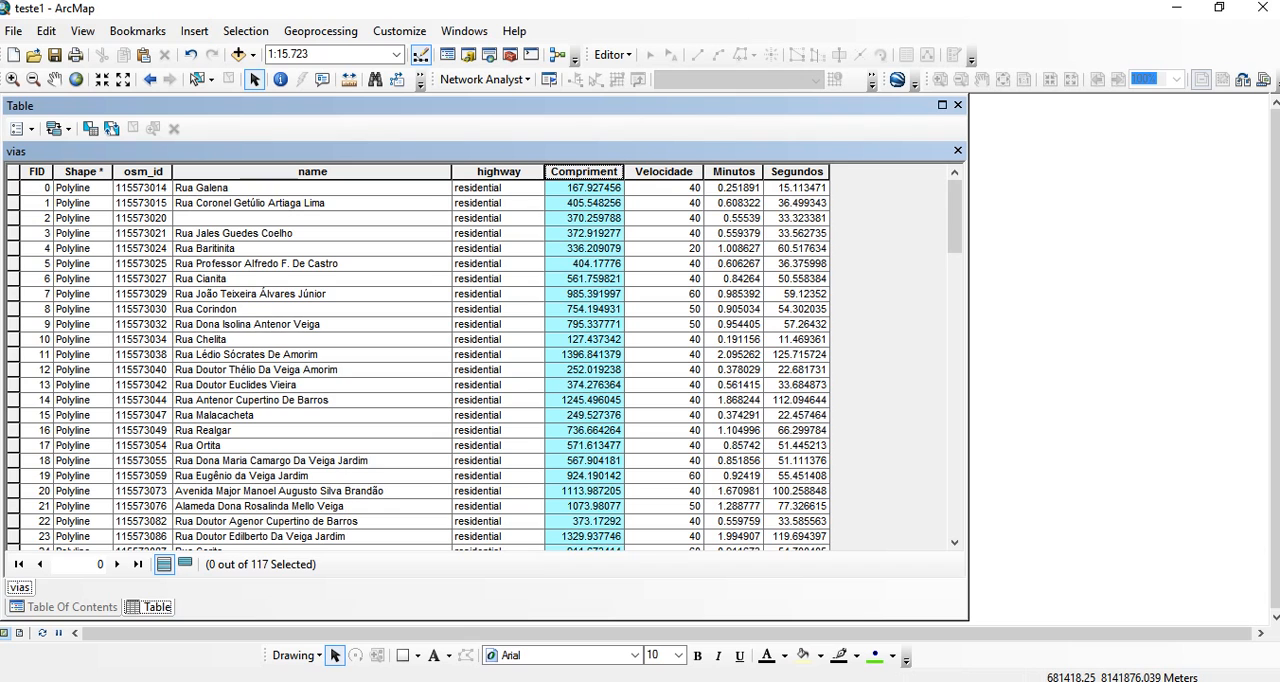
# - Review the Velocidade values assigned to the streets in the vias attribute table
pyautogui.click(664, 172)
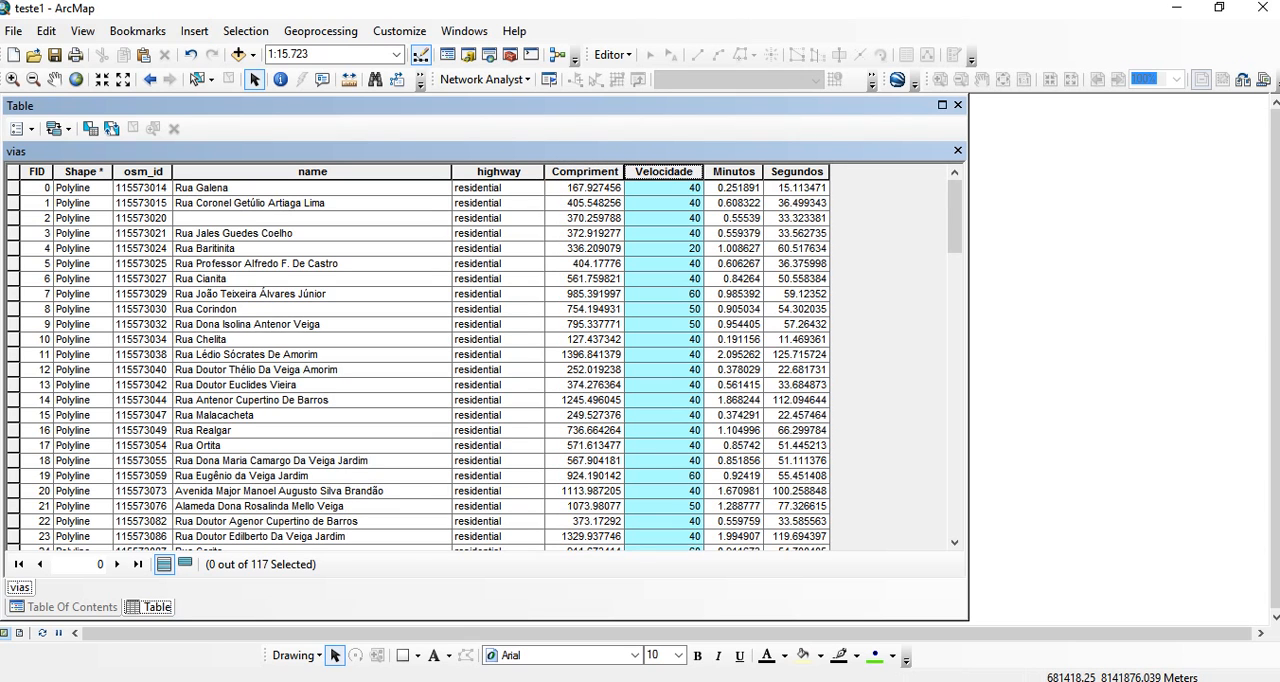
pyautogui.scroll(-20, 480, 360)
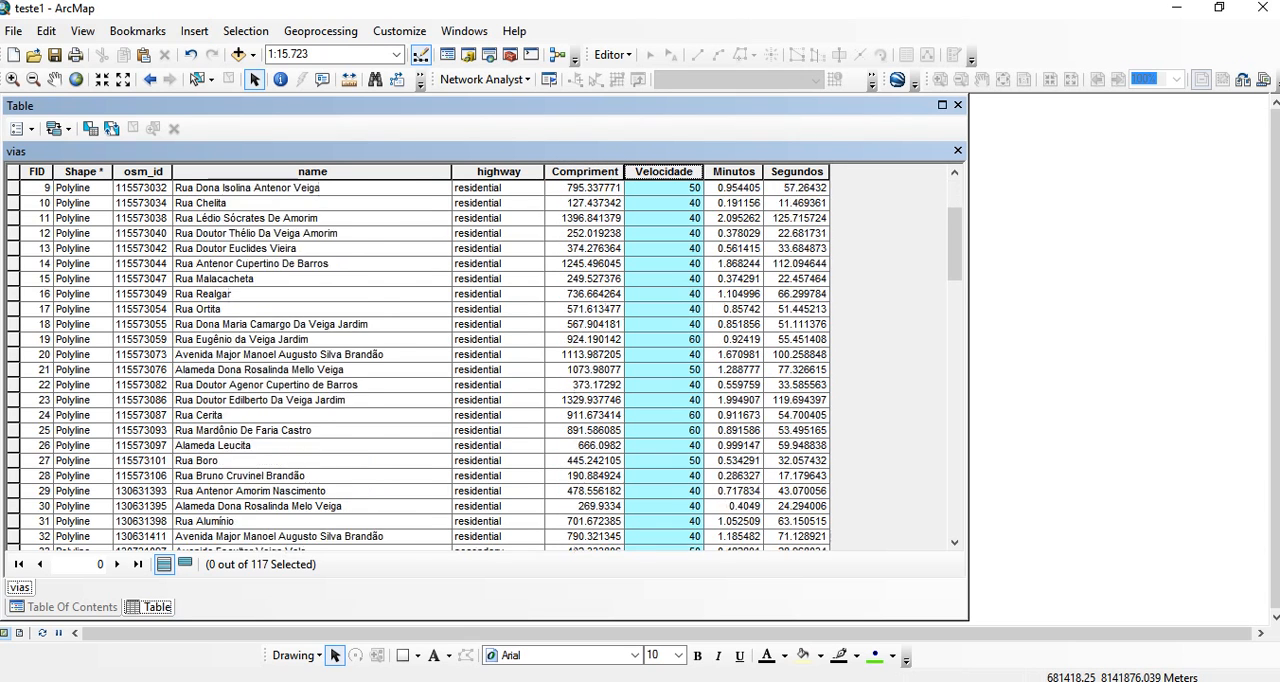
pyautogui.scroll(20, 480, 360)
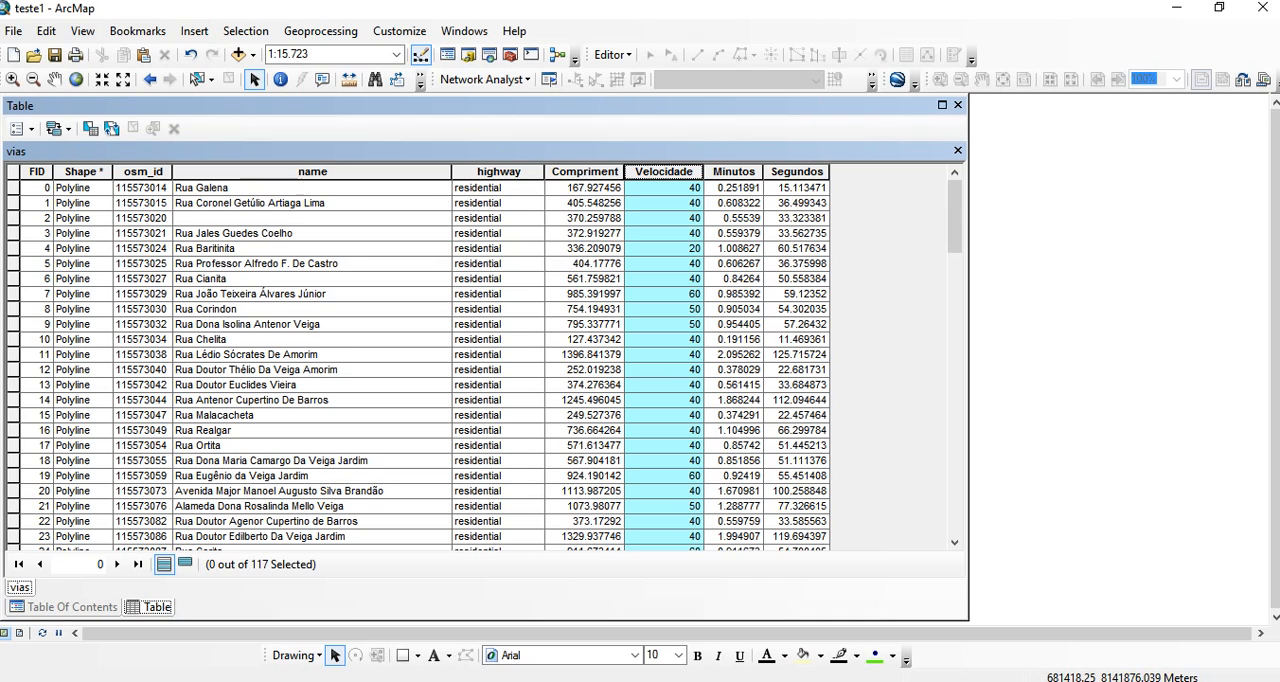
# - Open the Field Calculator for the Minutos field and build the expression [Compriment] *60 / [Velocidade]
pyautogui.click(734, 172)
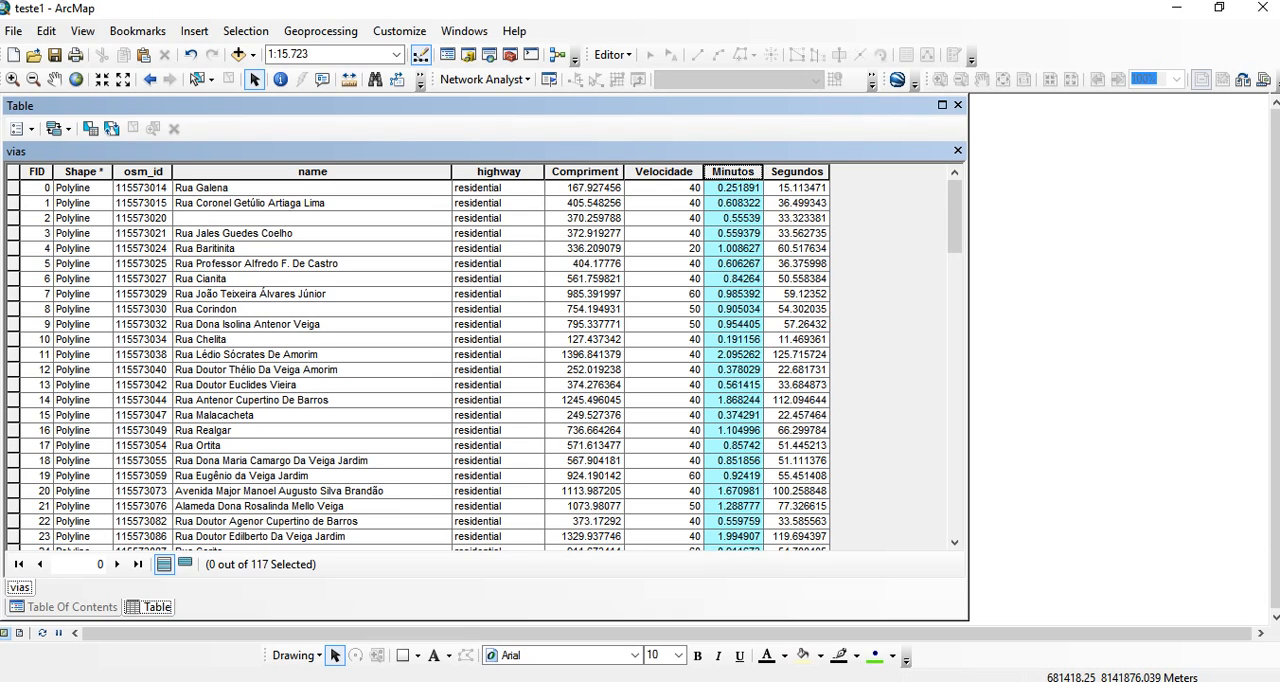
pyautogui.rightClick(737, 172)
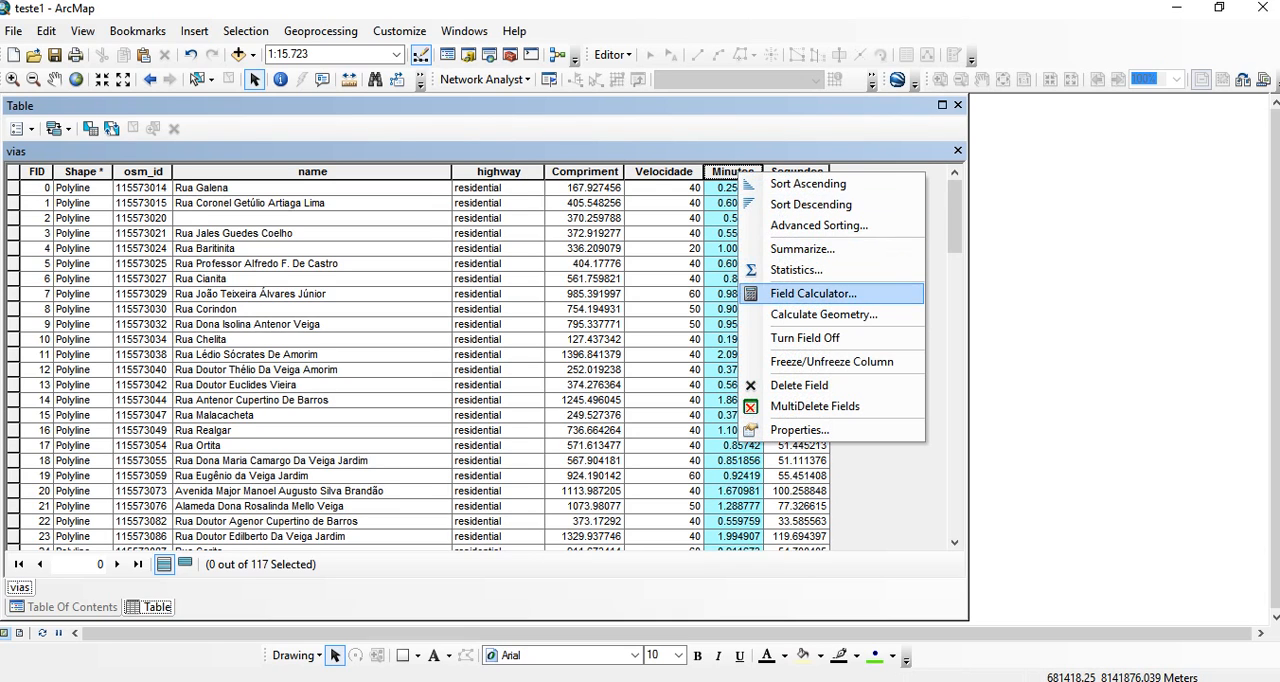
pyautogui.click(813, 293)
pyautogui.click(594, 391)
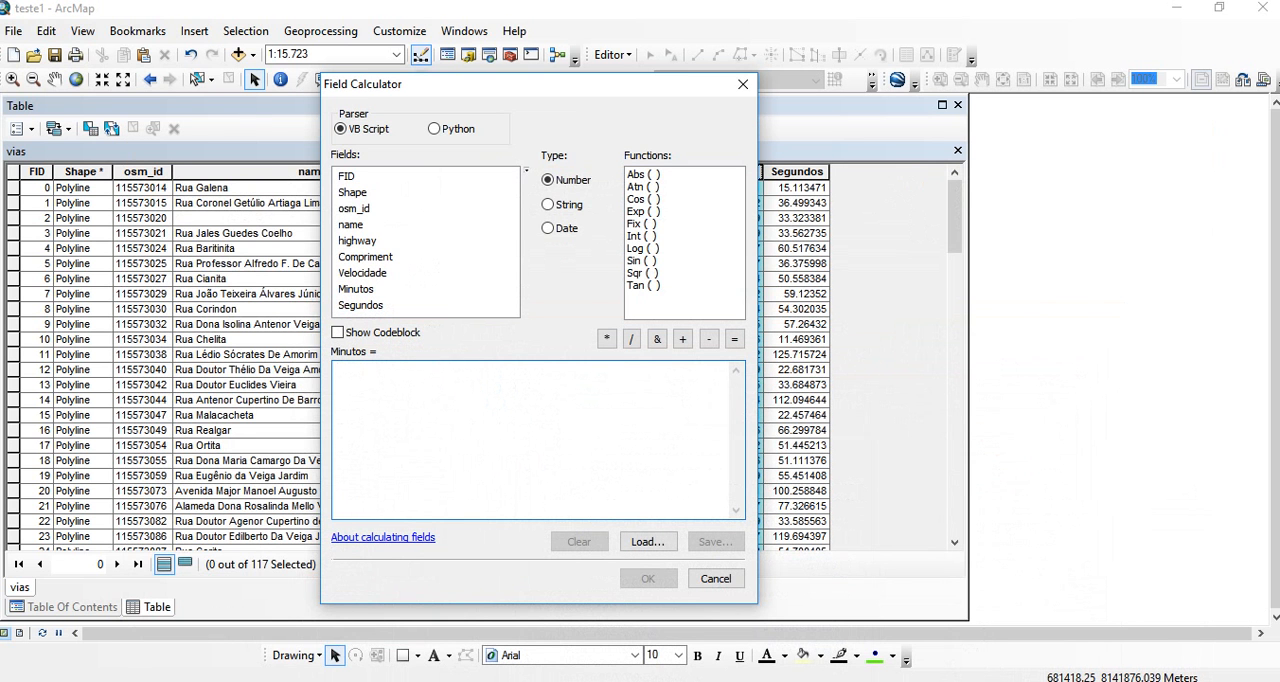
pyautogui.doubleClick(365, 257)
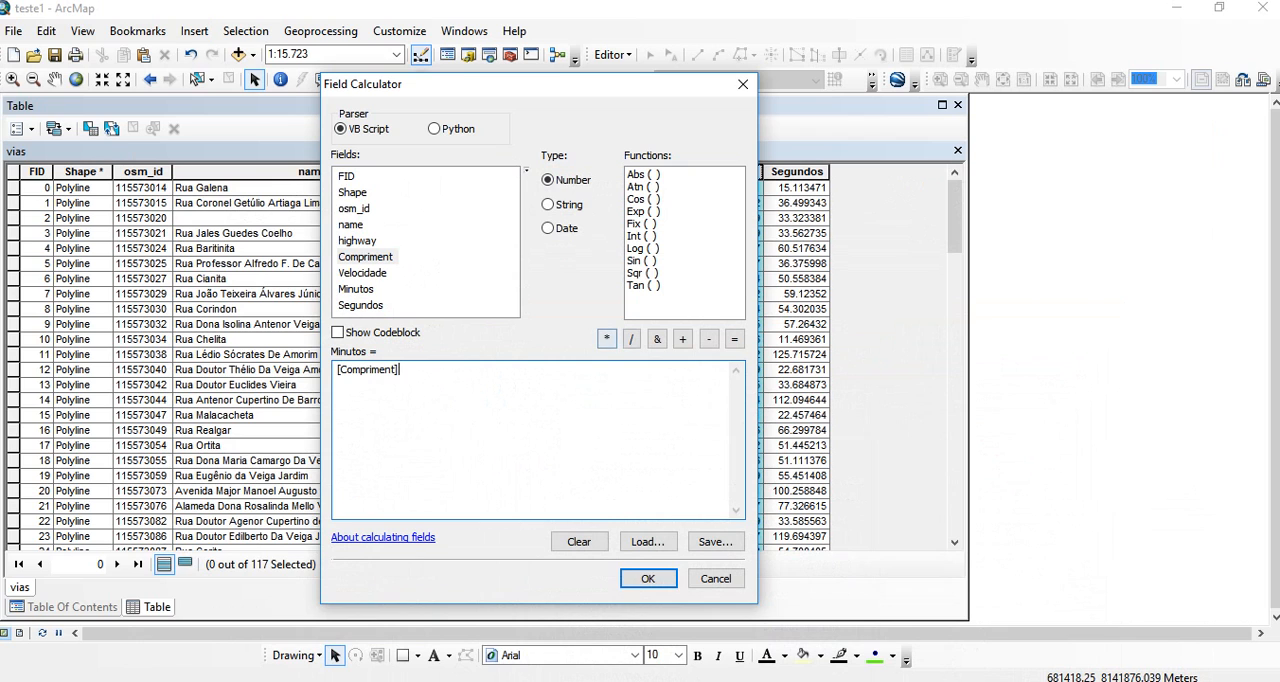
pyautogui.click(606, 339)
pyautogui.write('60')
pyautogui.click(631, 339)
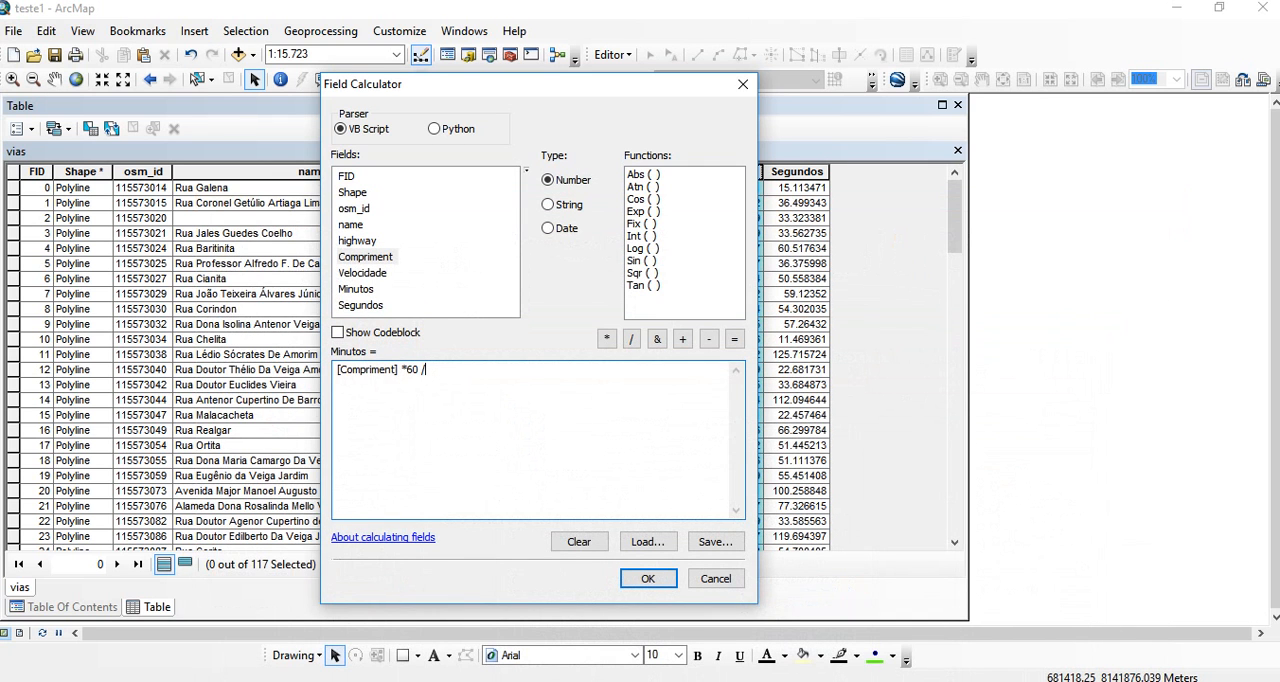
pyautogui.doubleClick(362, 272)
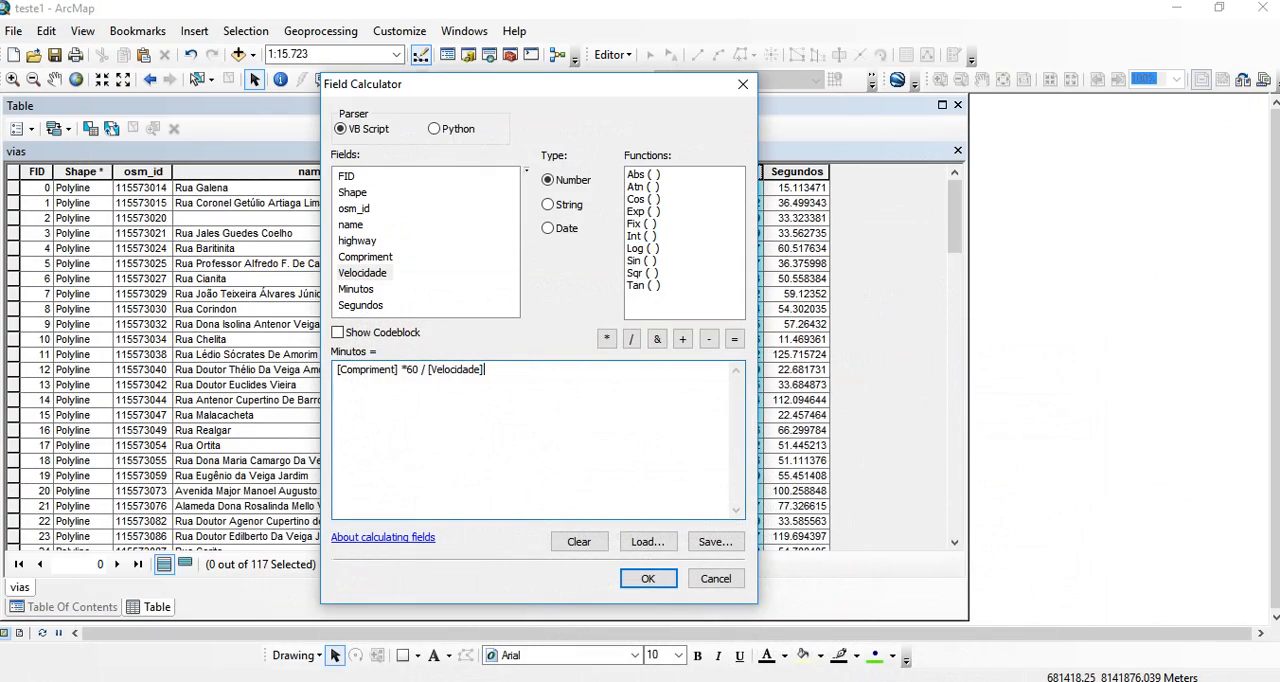
# - Replace the factor in the Minutos expression with 0.06 and run the field calculation
pyautogui.press('BackSpace')
pyautogui.press('BackSpace')
pyautogui.write('0.06')
pyautogui.click(648, 578)
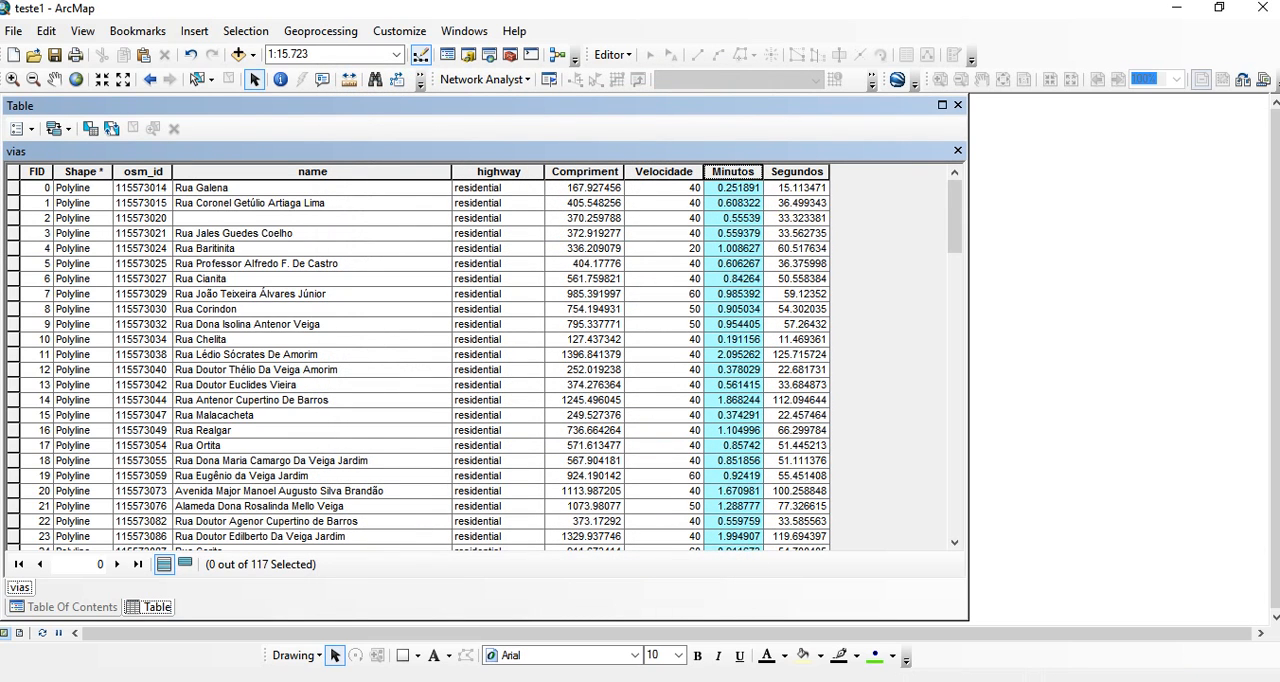
# - Compare the first street's length, speed, minutes and seconds values in the vias attribute table
pyautogui.click(585, 188)
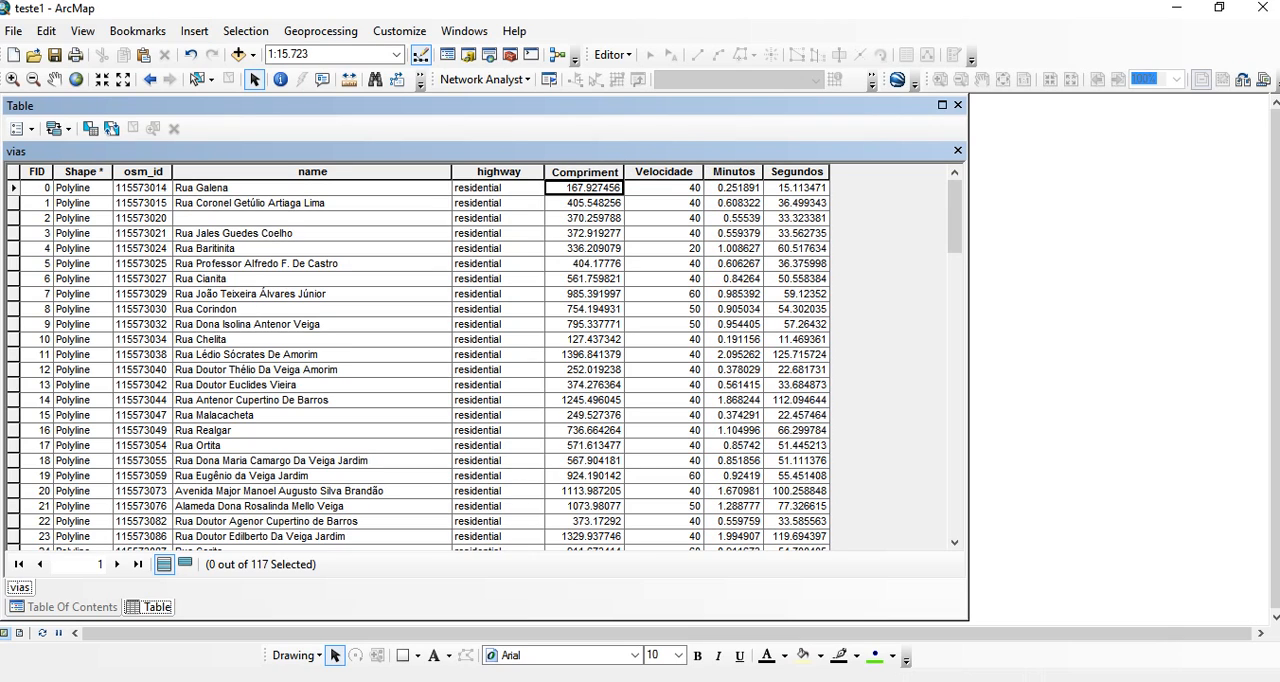
pyautogui.click(664, 188)
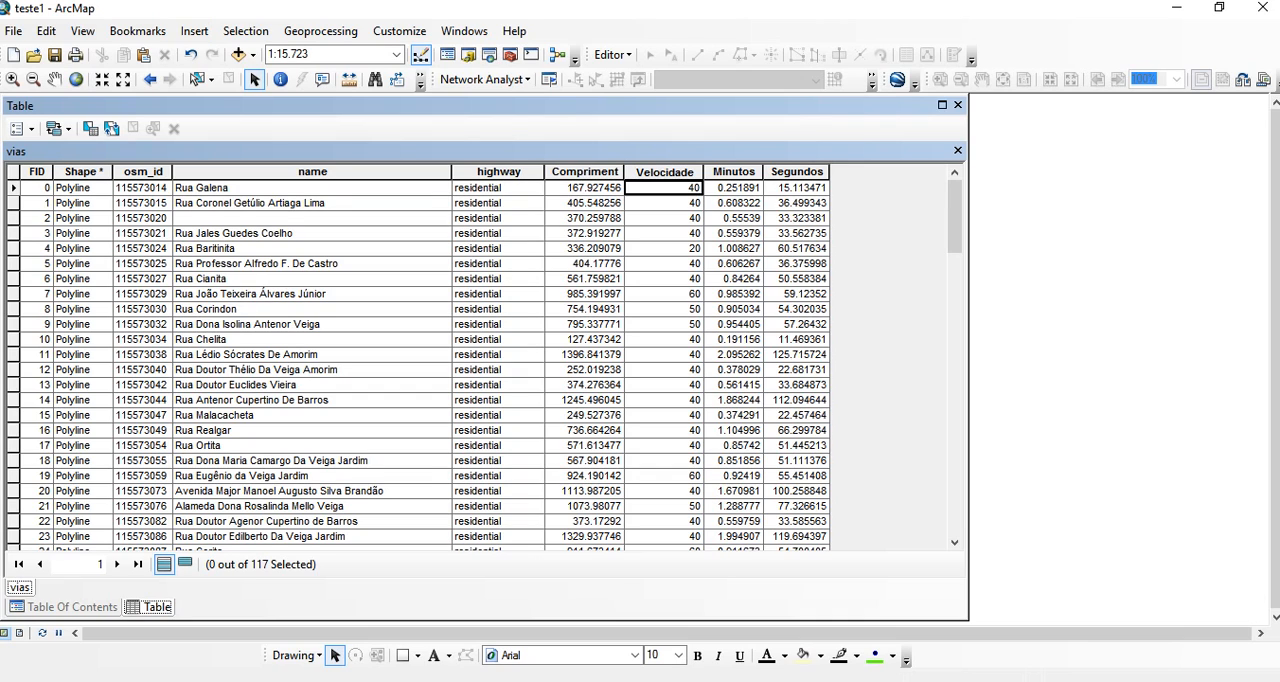
pyautogui.click(734, 188)
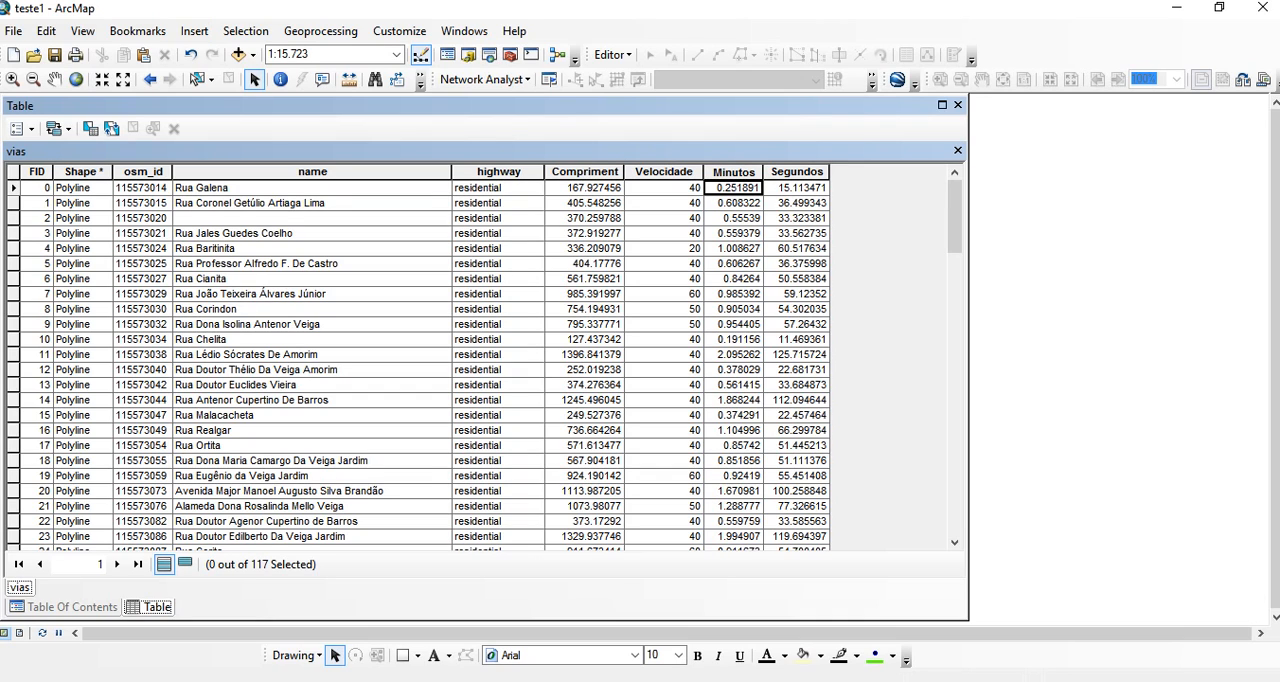
pyautogui.click(797, 172)
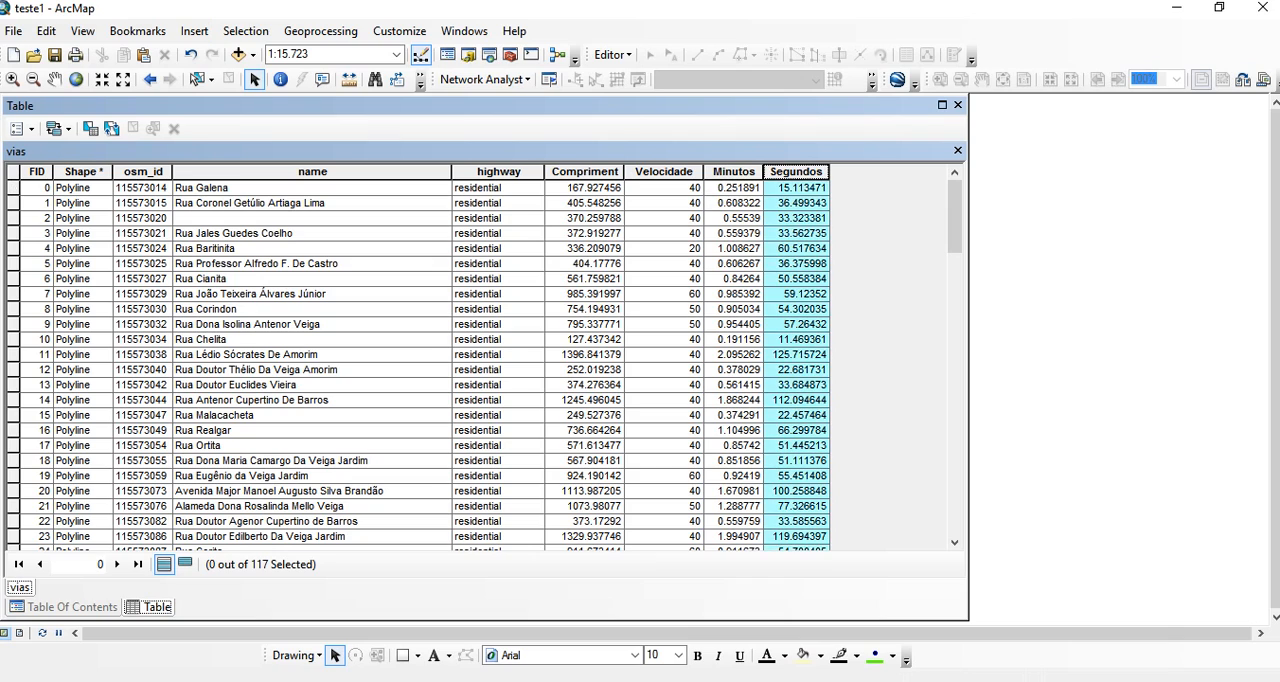
pyautogui.click(797, 188)
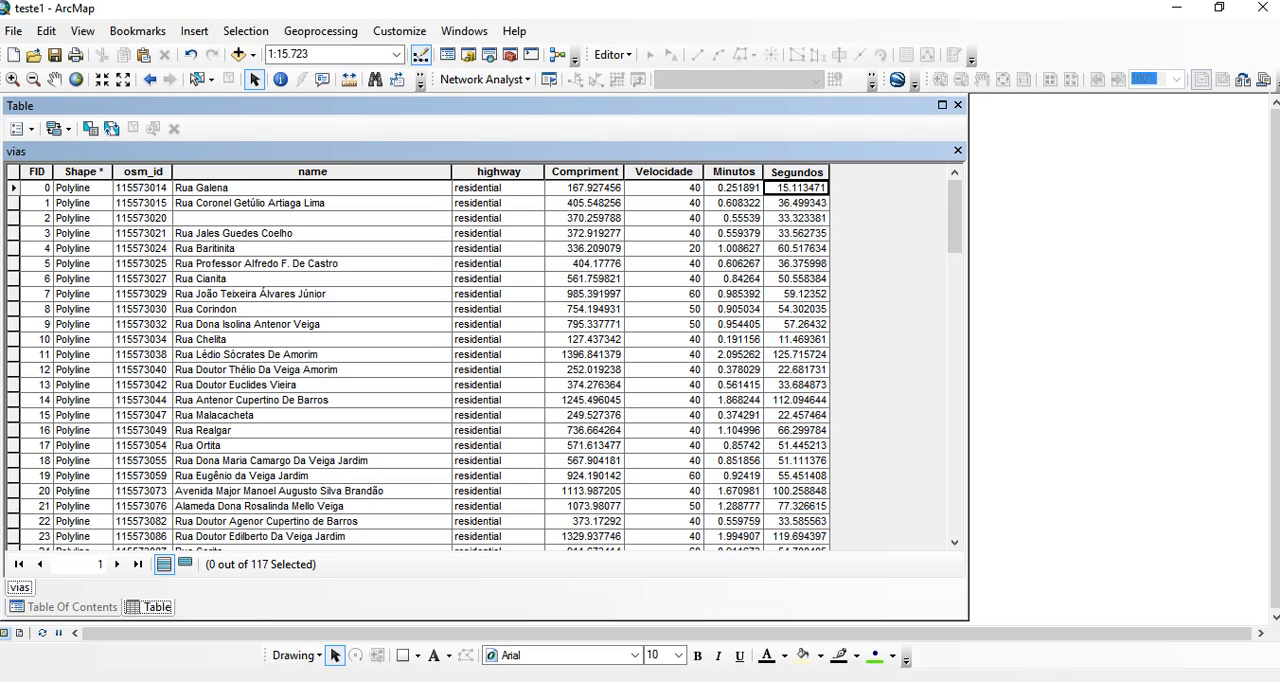
pyautogui.click(584, 188)
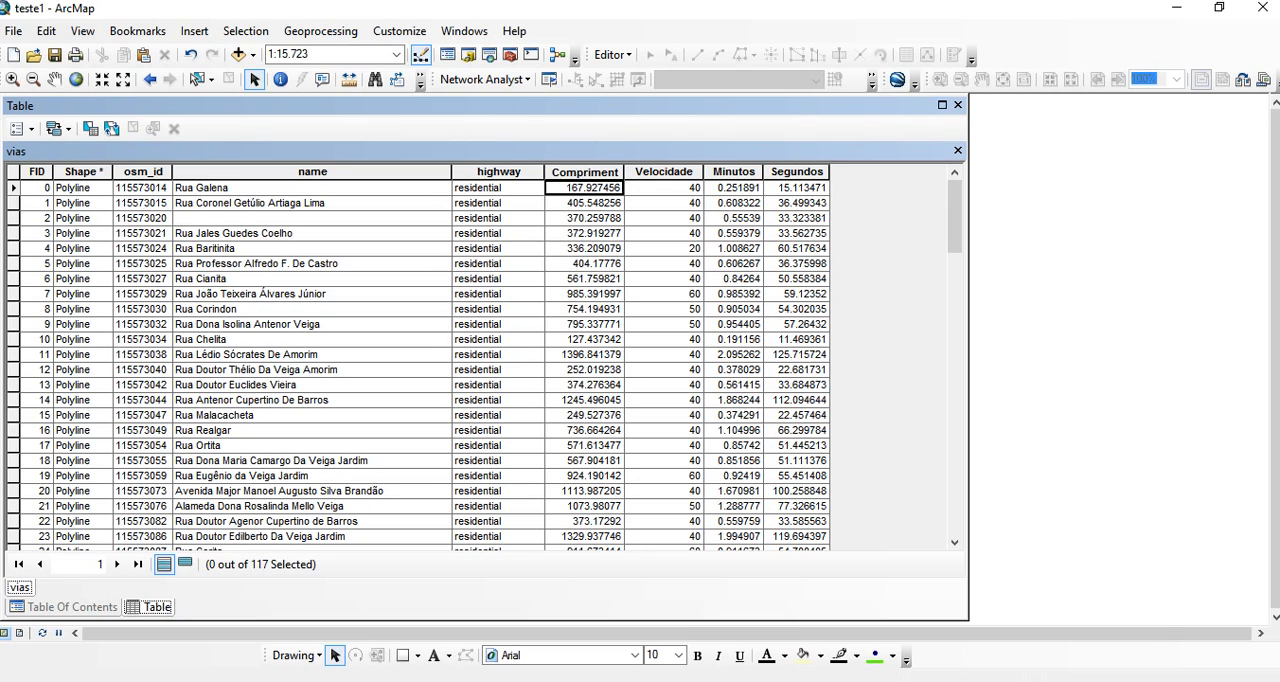
pyautogui.click(664, 188)
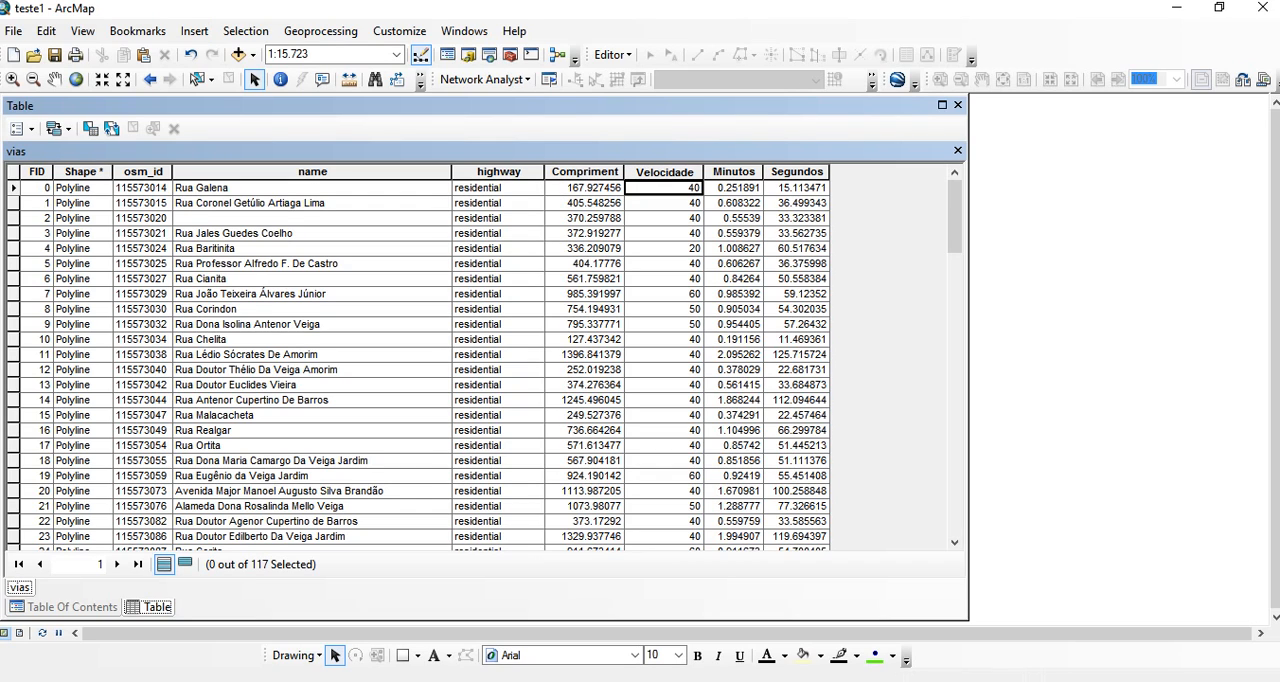
pyautogui.click(797, 188)
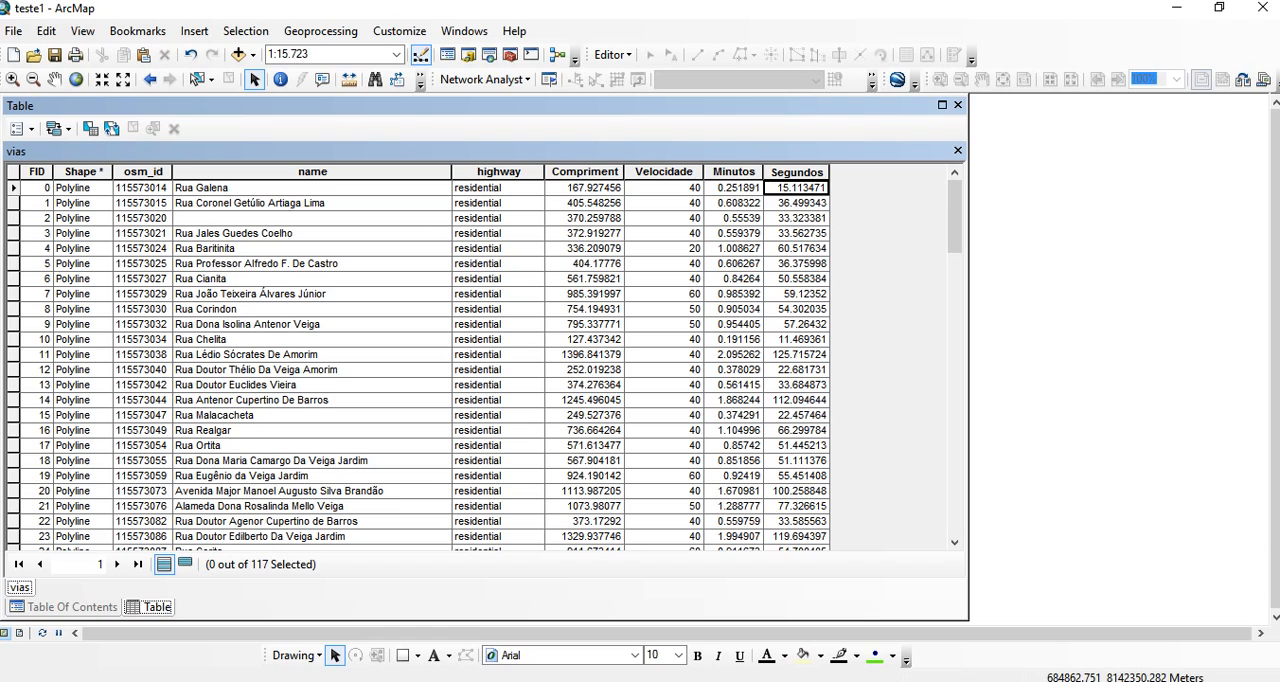
# - Narrow the table window to uncover the map and close the vias attribute table
pyautogui.moveTo(968, 315); pyautogui.dragTo(220, 315)
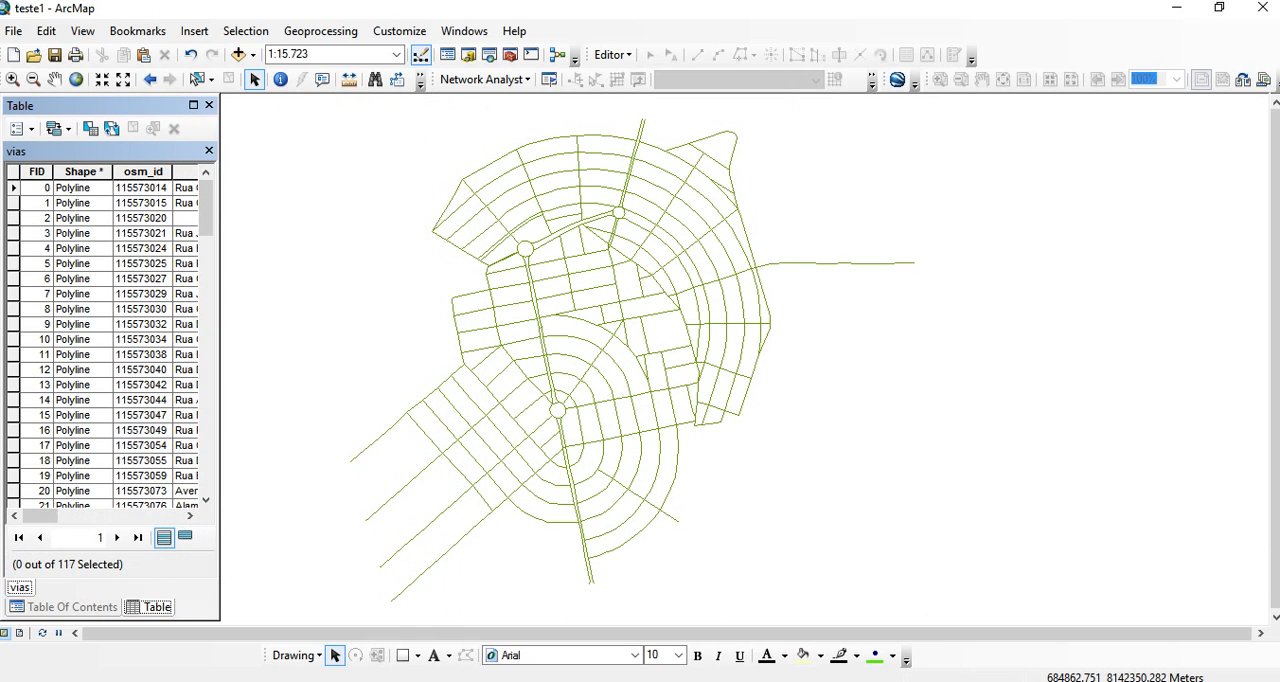
pyautogui.click(210, 151)
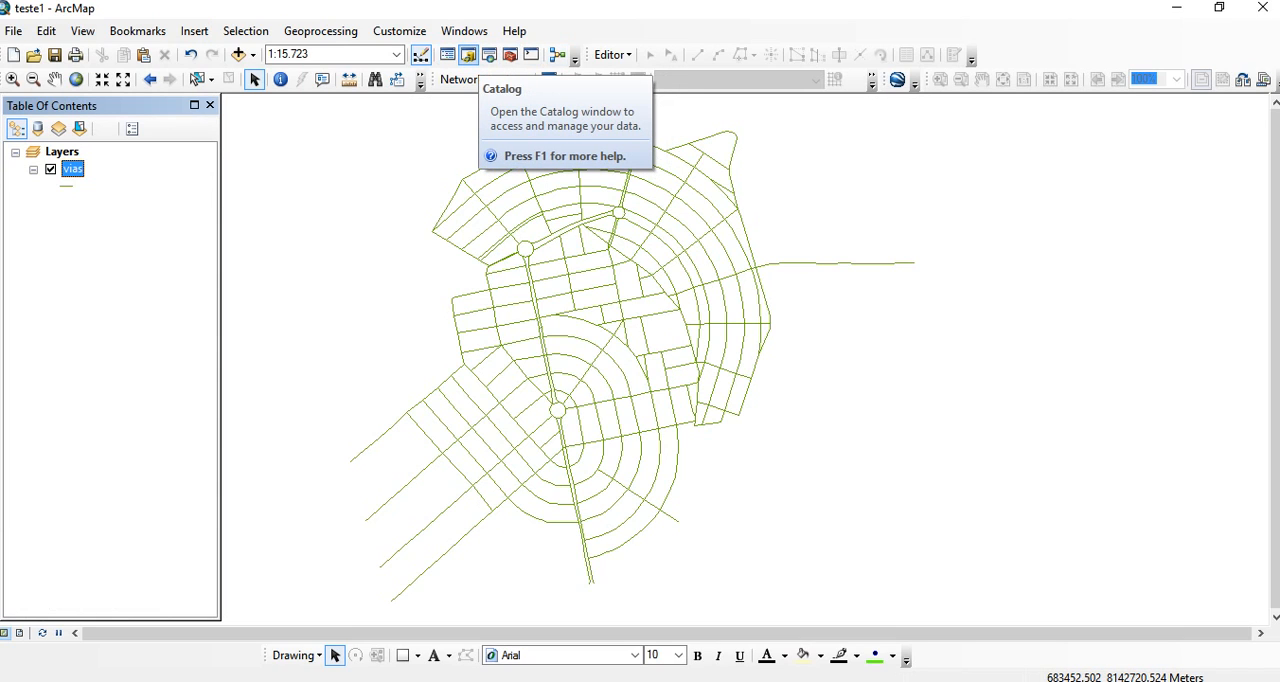
# - Create a personal geodatabase named TRANS in the Aula_11 folder using the Catalog
pyautogui.click(468, 55)
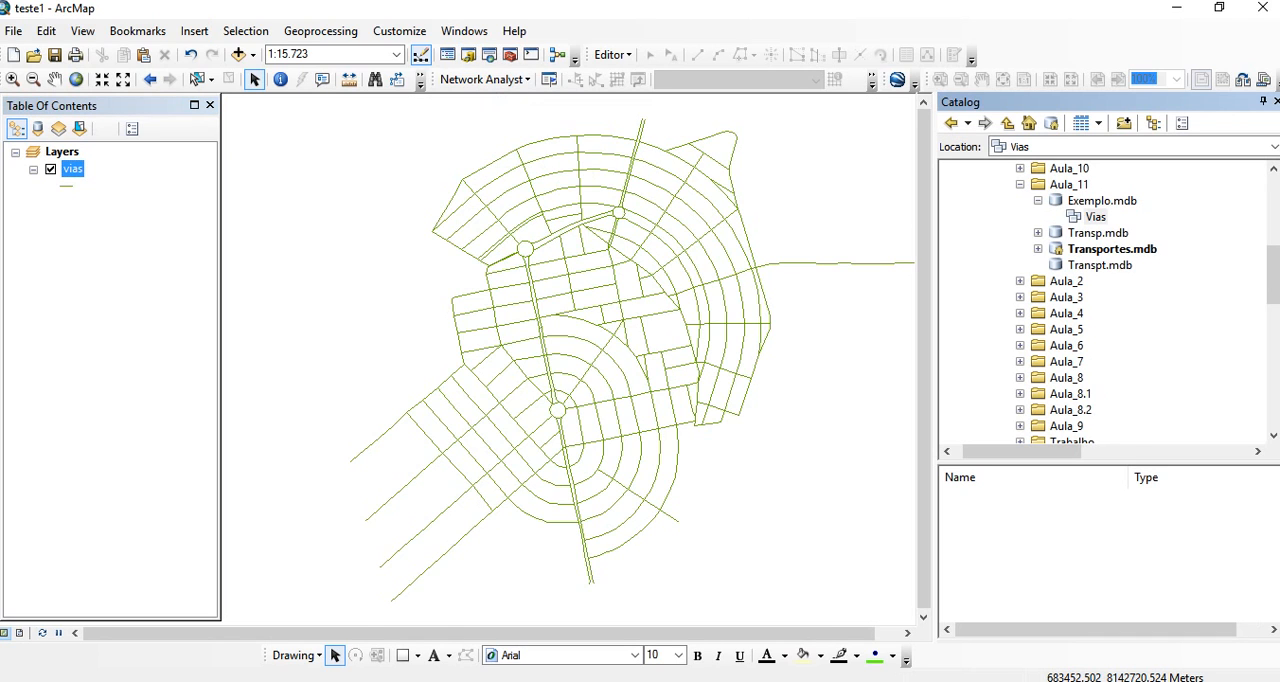
pyautogui.click(1020, 185)
pyautogui.scroll(3, 1100, 300)
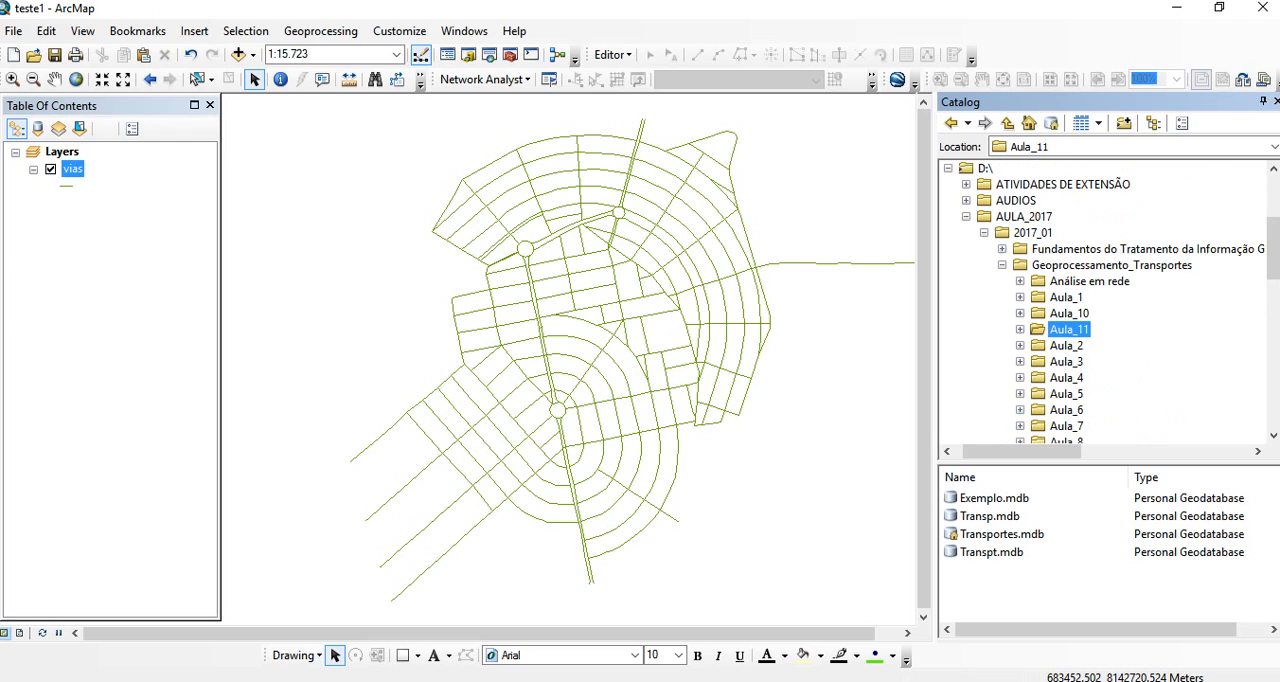
pyautogui.rightClick(1069, 329)
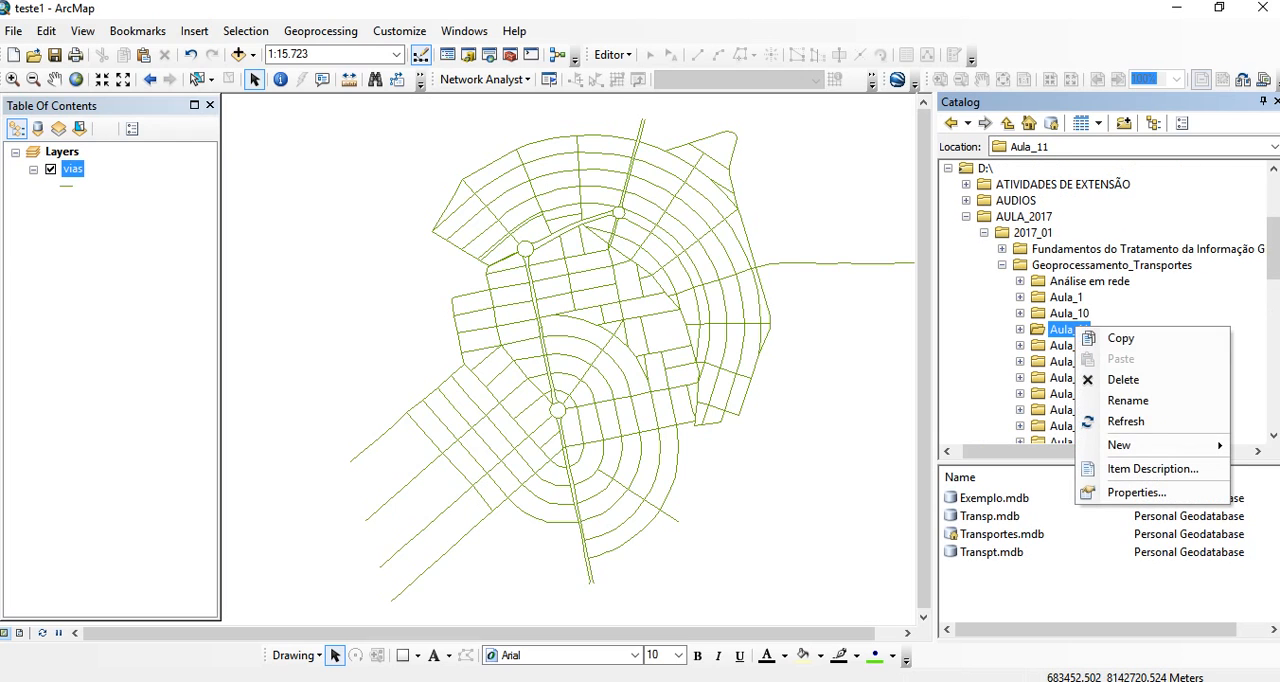
pyautogui.moveTo(1150, 445)
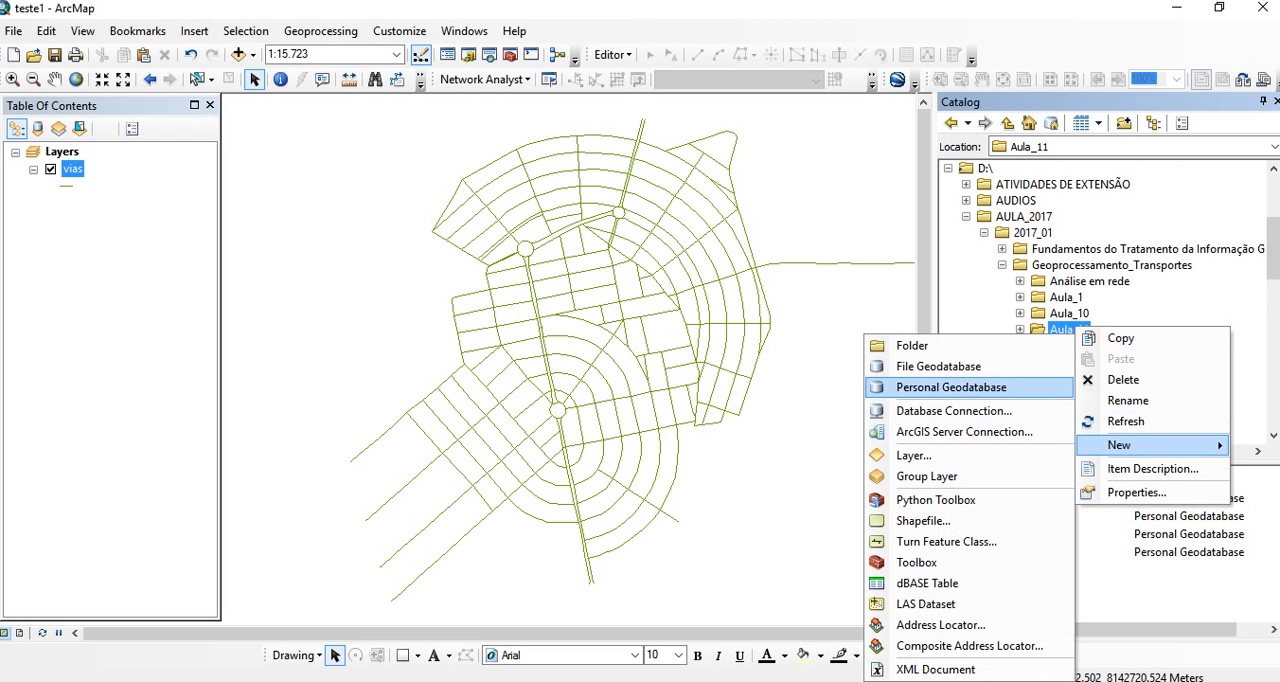
pyautogui.click(950, 387)
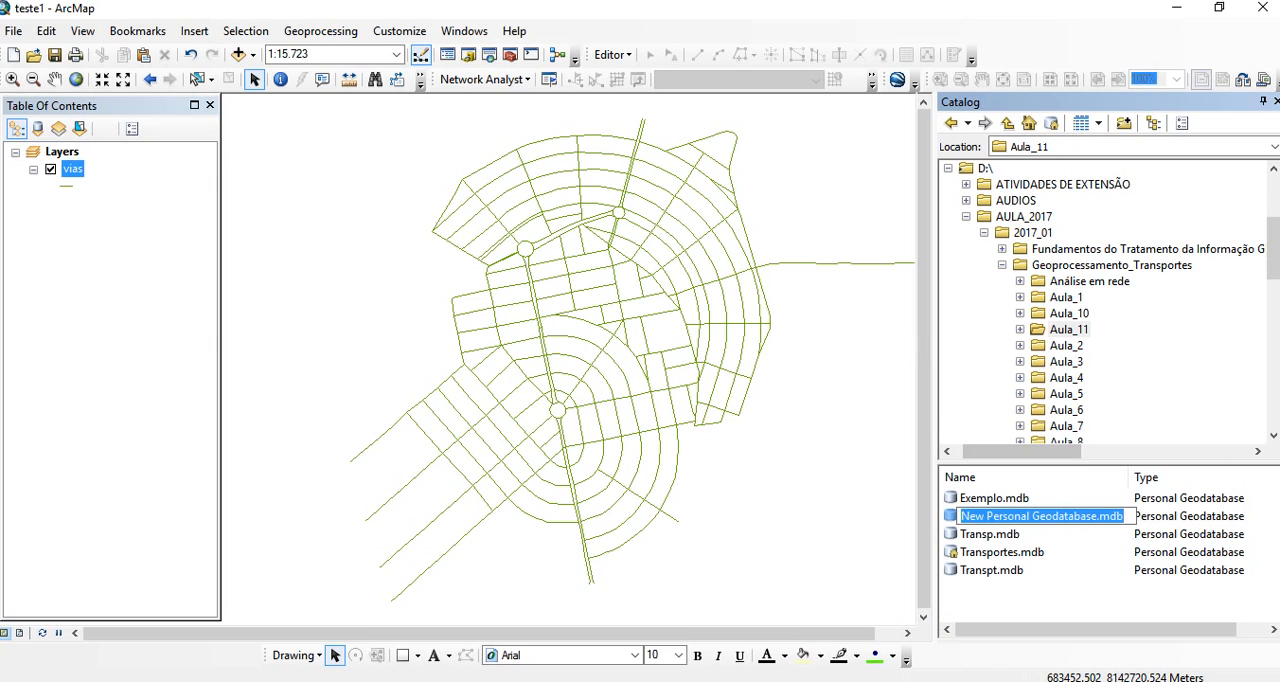
pyautogui.write('T')
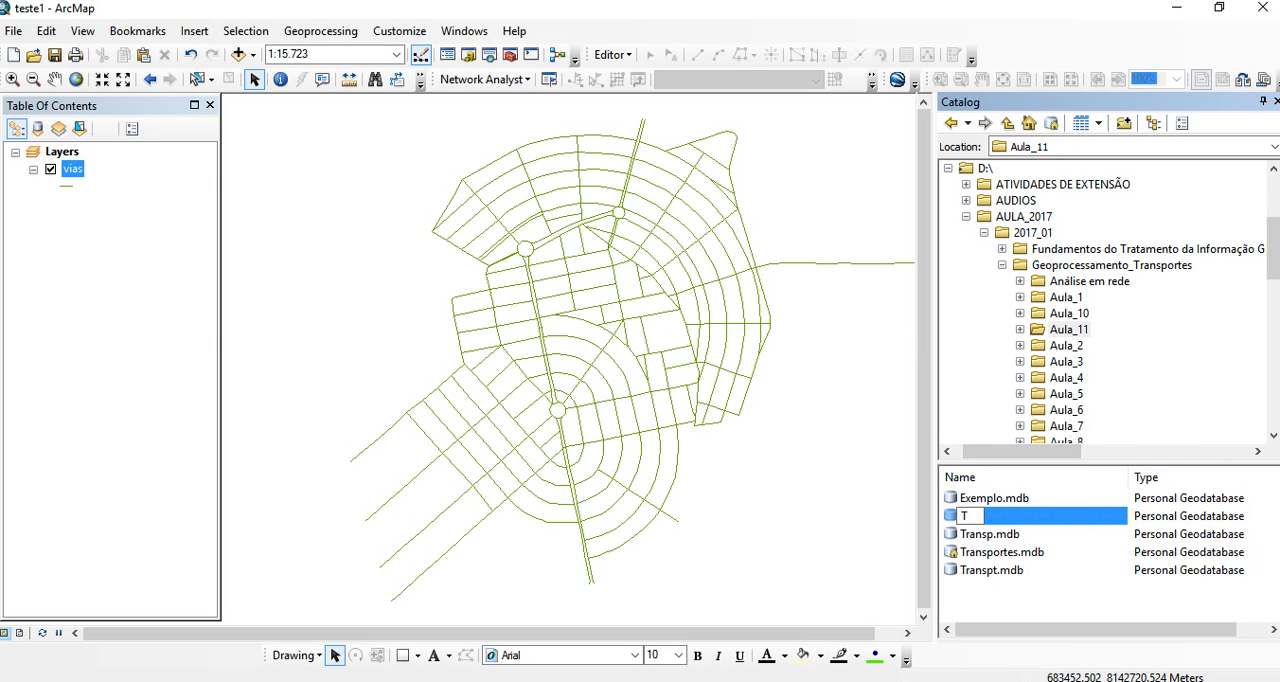
pyautogui.write('RANS')
pyautogui.press('Return')
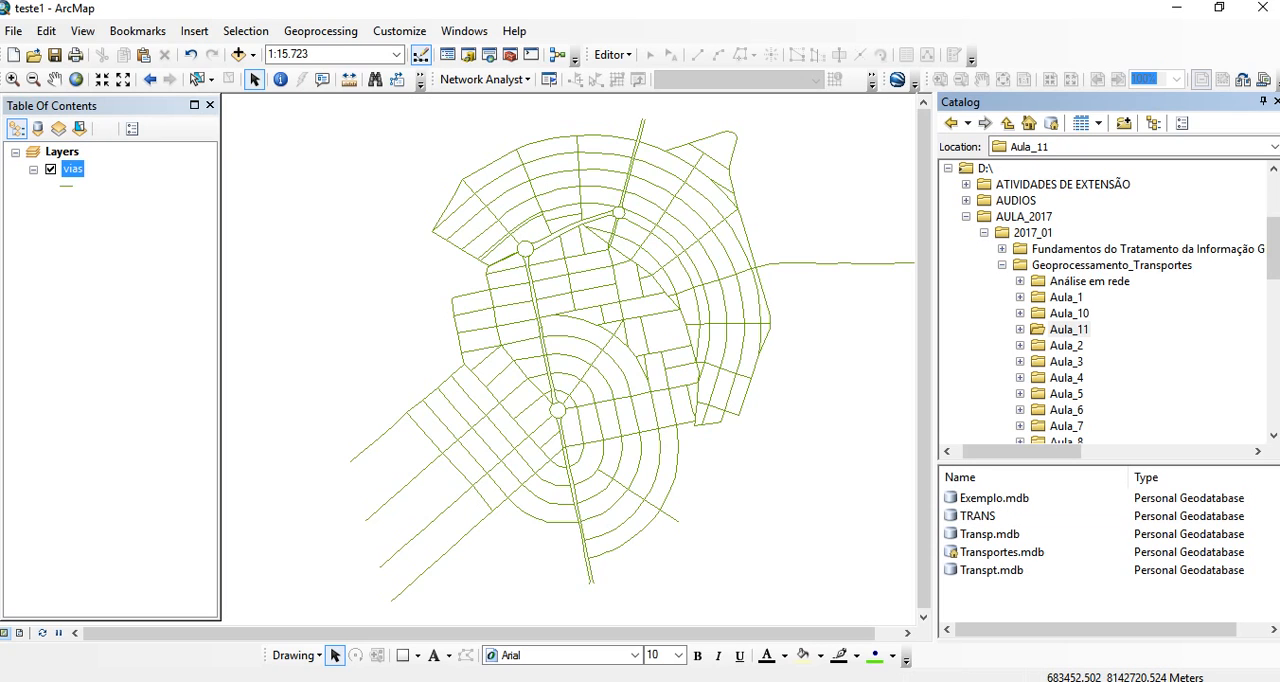
# - Create a feature dataset named Vias in the TRANS geodatabase with SIRGAS_2000_UTM_Zone_22S and no vertical coordinate system
pyautogui.rightClick(978, 515)
pyautogui.moveTo(1030, 360)
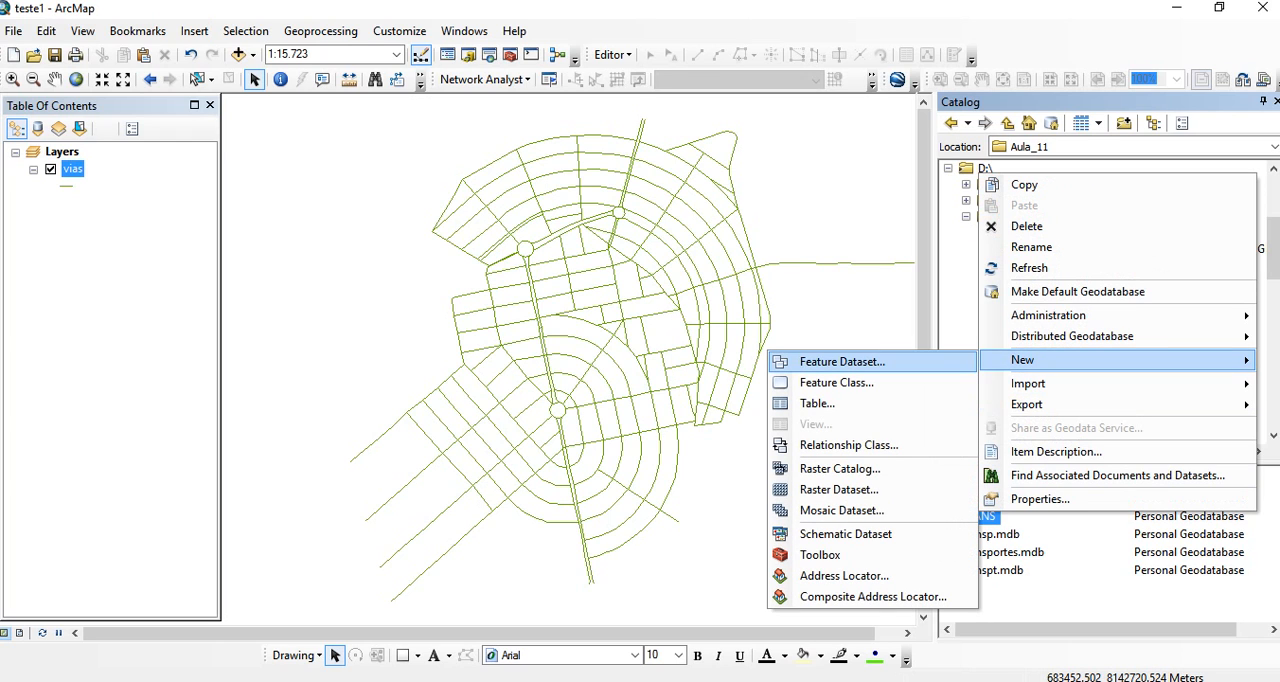
pyautogui.click(842, 362)
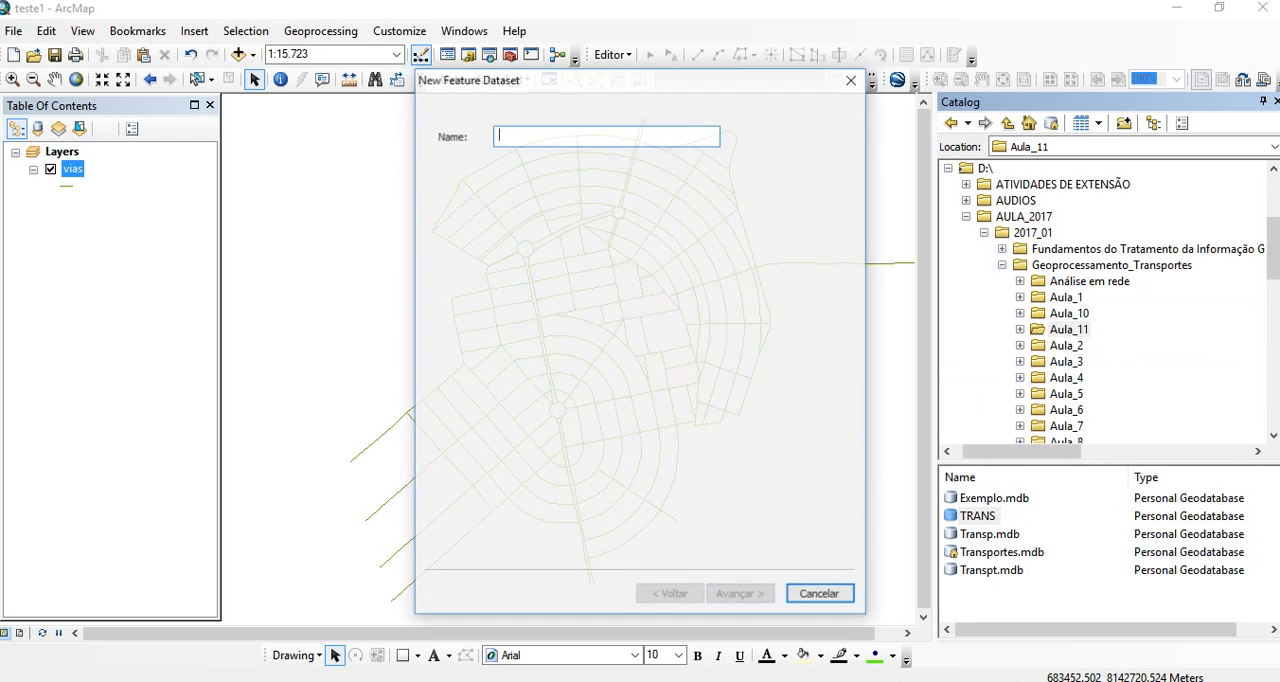
pyautogui.write('Vias')
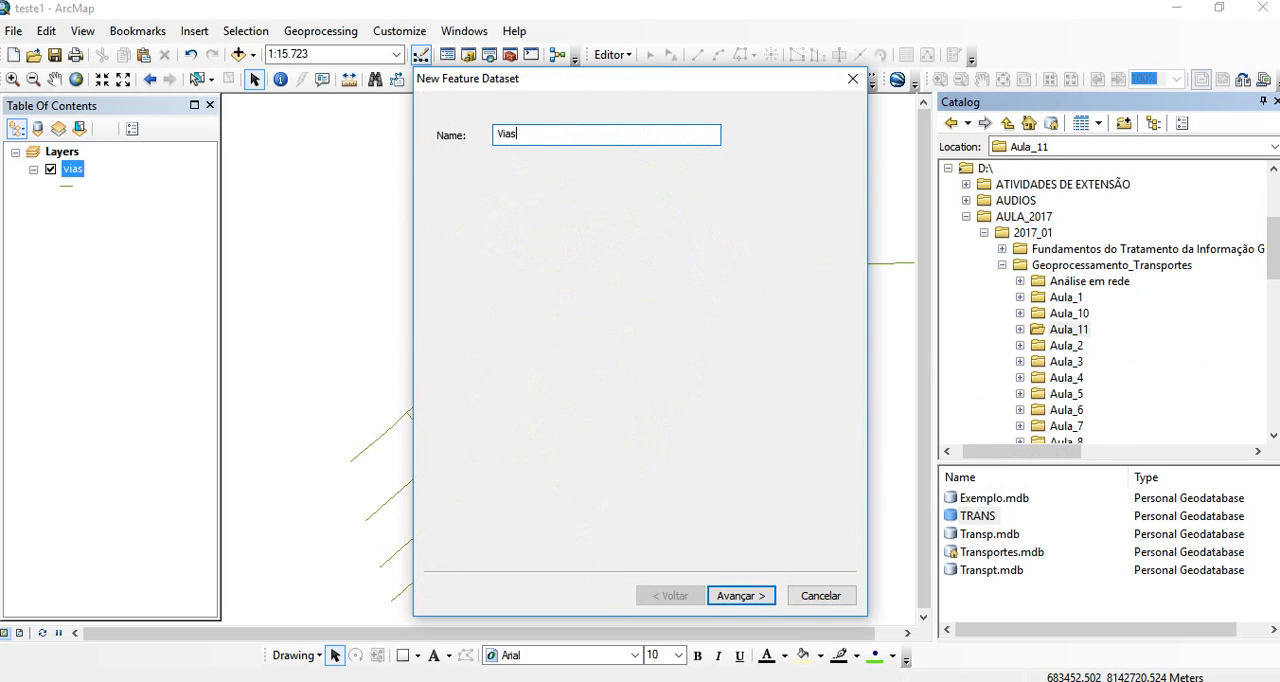
pyautogui.press('Return')
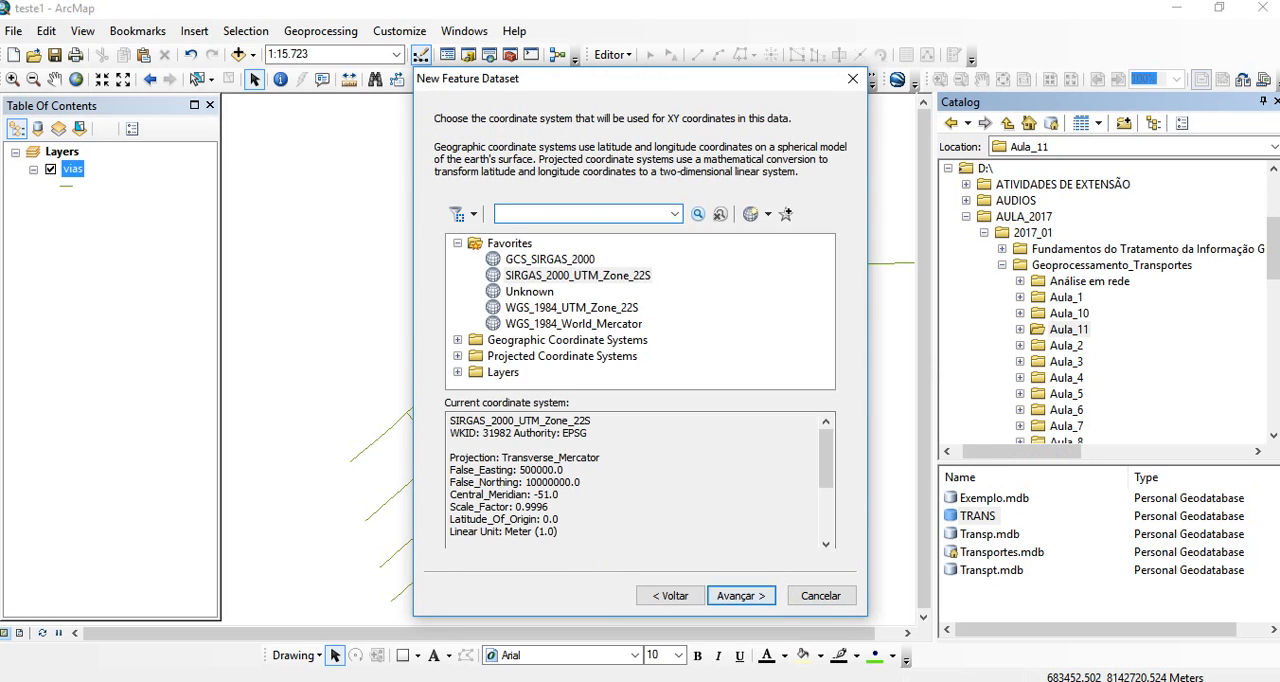
pyautogui.press('Return')
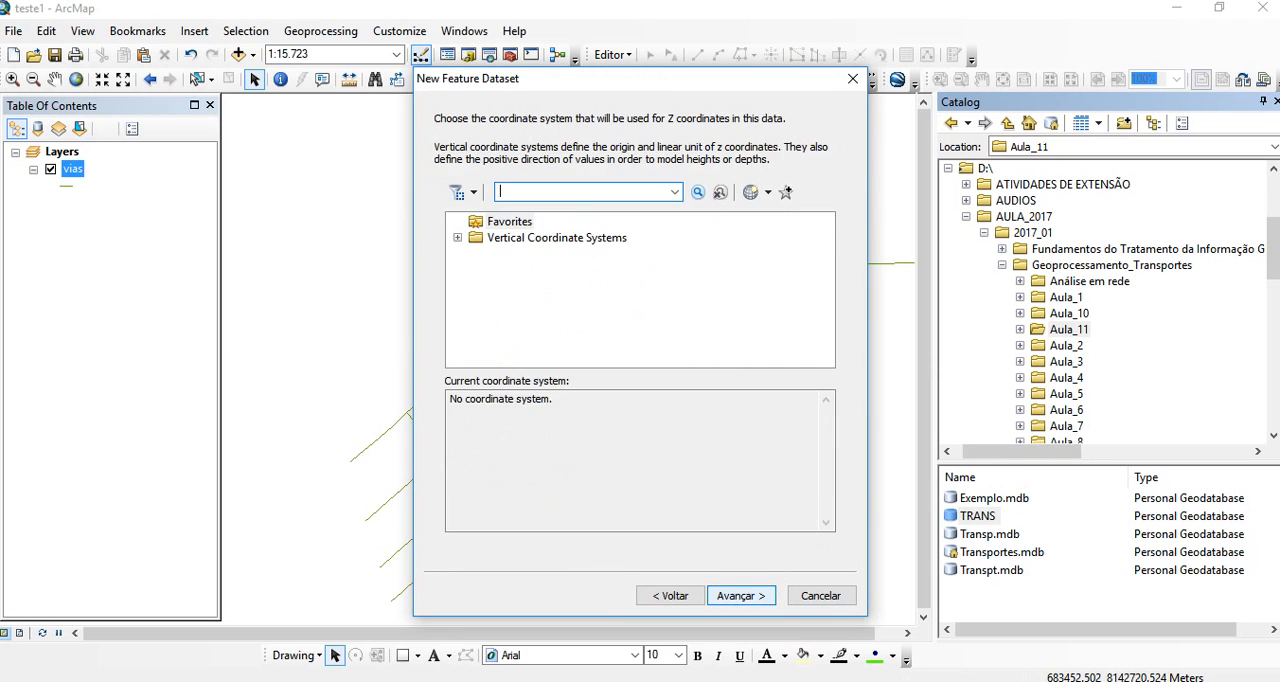
pyautogui.press('Return')
pyautogui.press('Return')
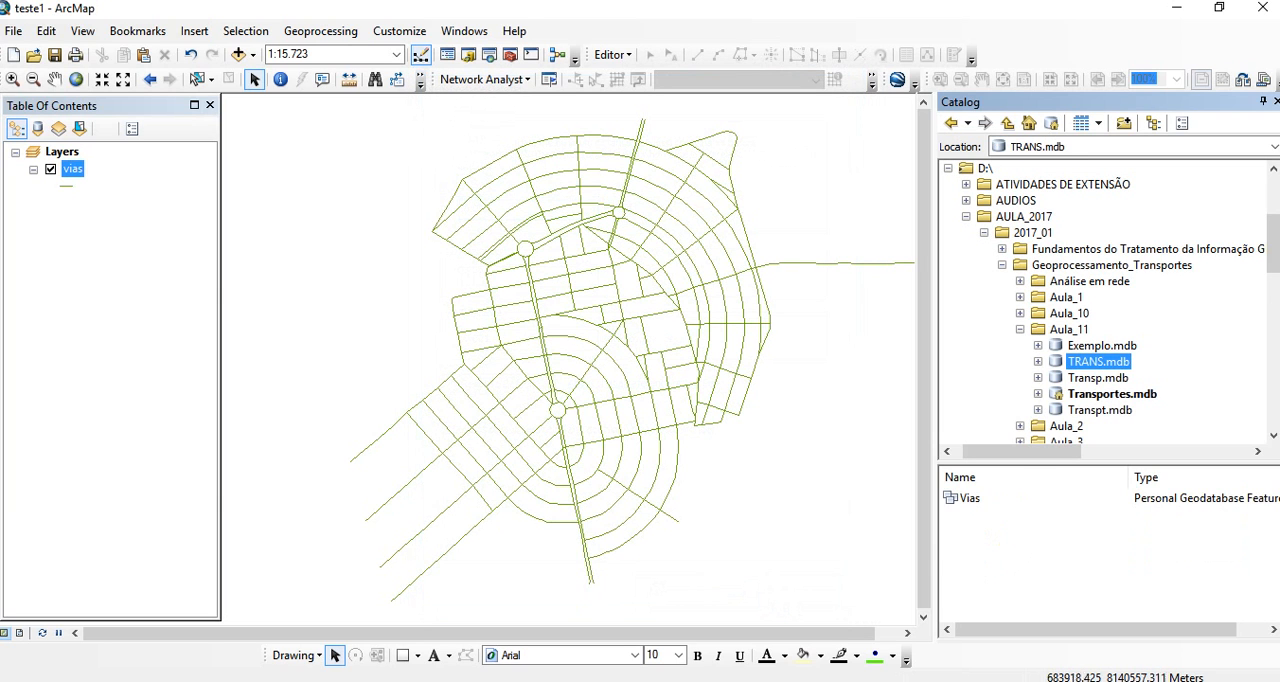
# - Import the vias layer into the Vias feature dataset of TRANS.mdb as a feature class named Vias
pyautogui.rightClick(972, 497)
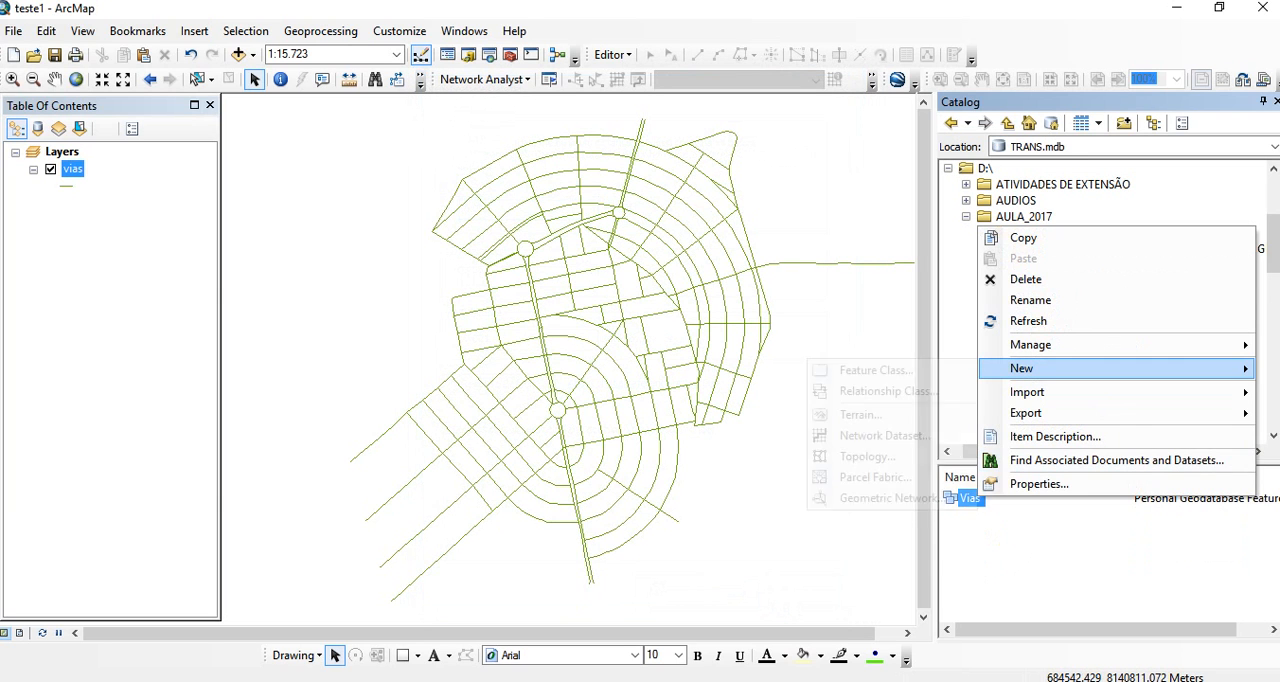
pyautogui.moveTo(1030, 368)
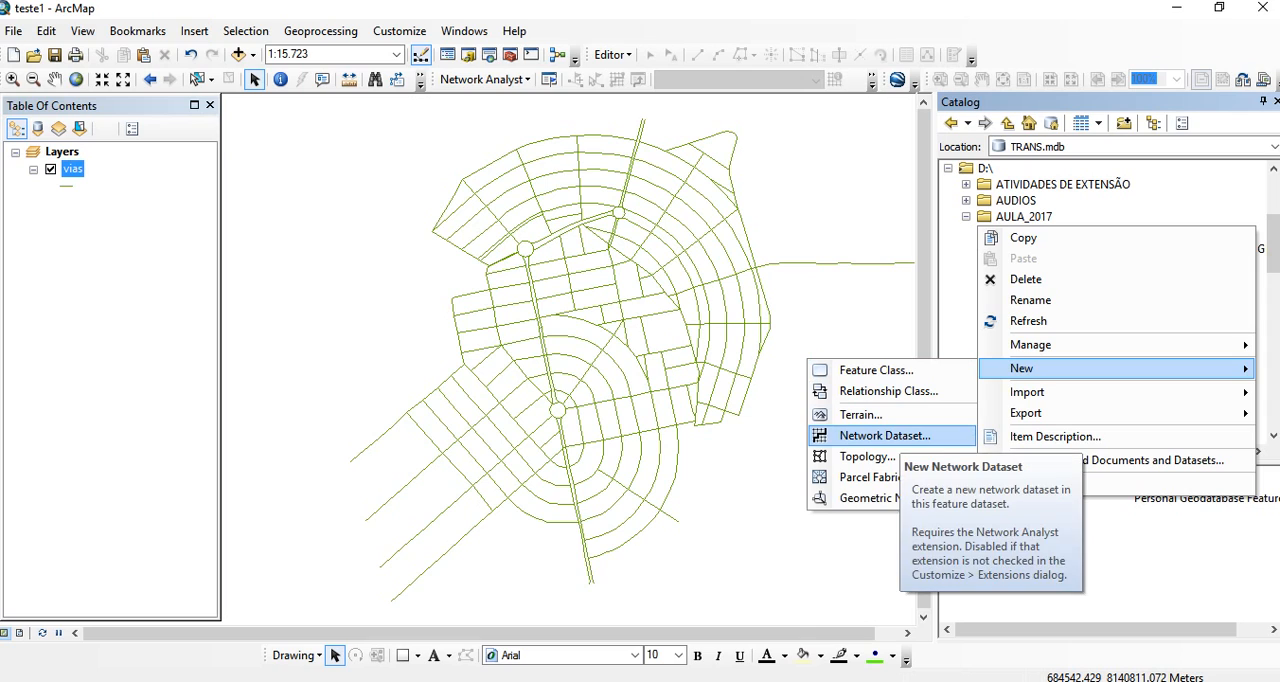
pyautogui.moveTo(1027, 392)
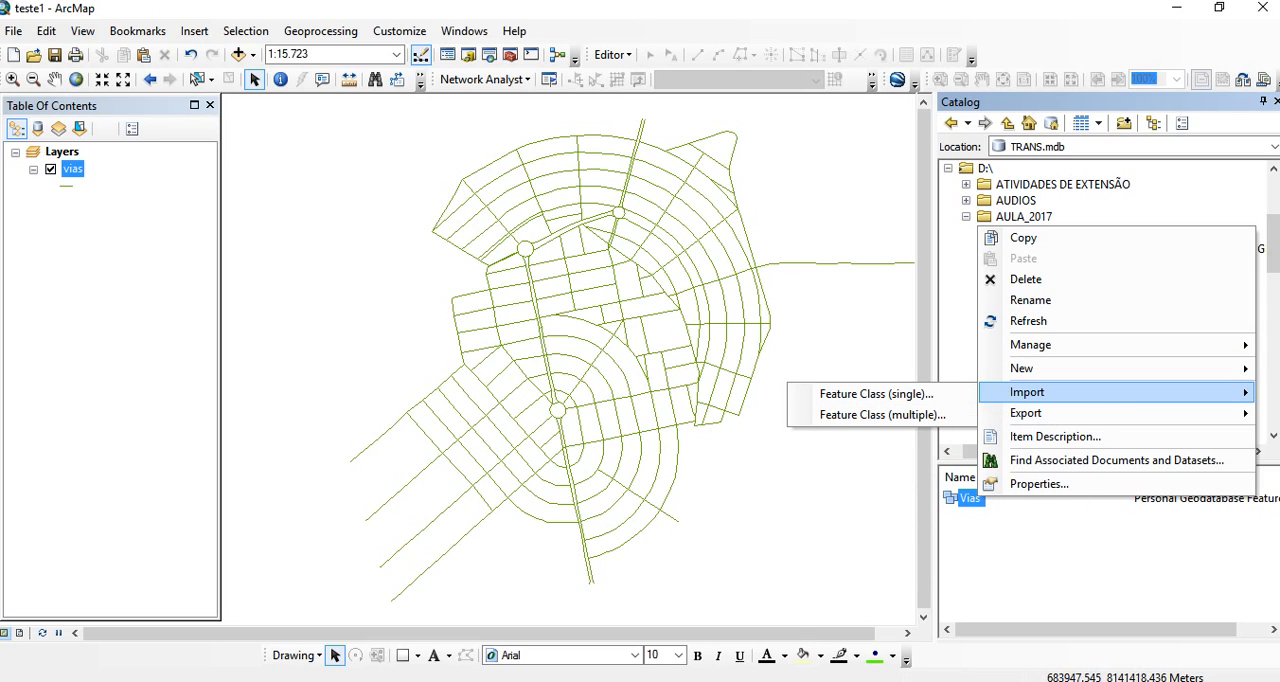
pyautogui.click(870, 394)
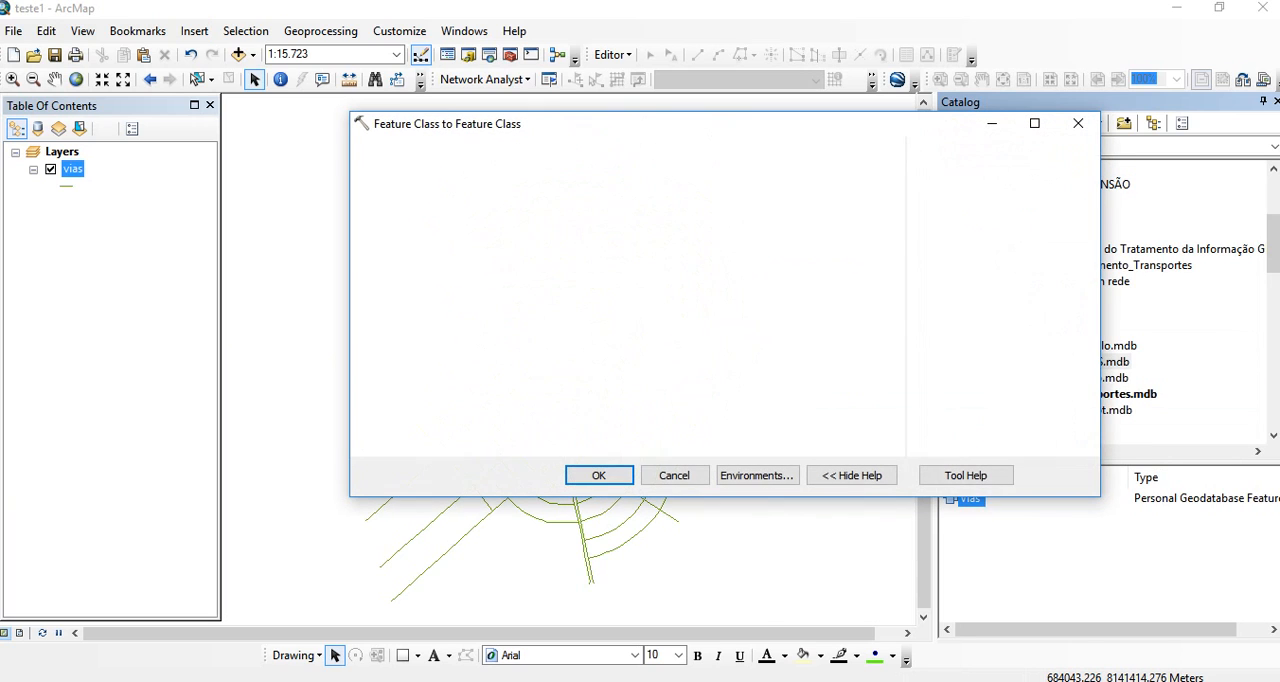
pyautogui.click(835, 175)
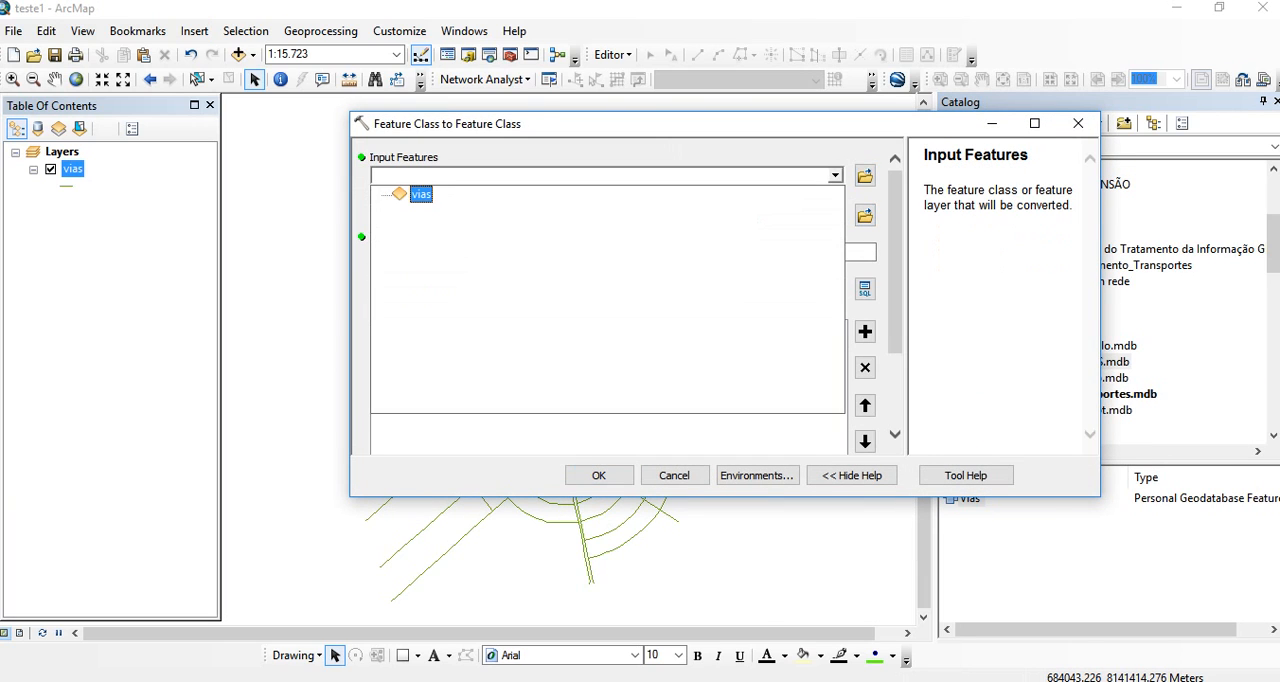
pyautogui.click(421, 194)
pyautogui.click(424, 252)
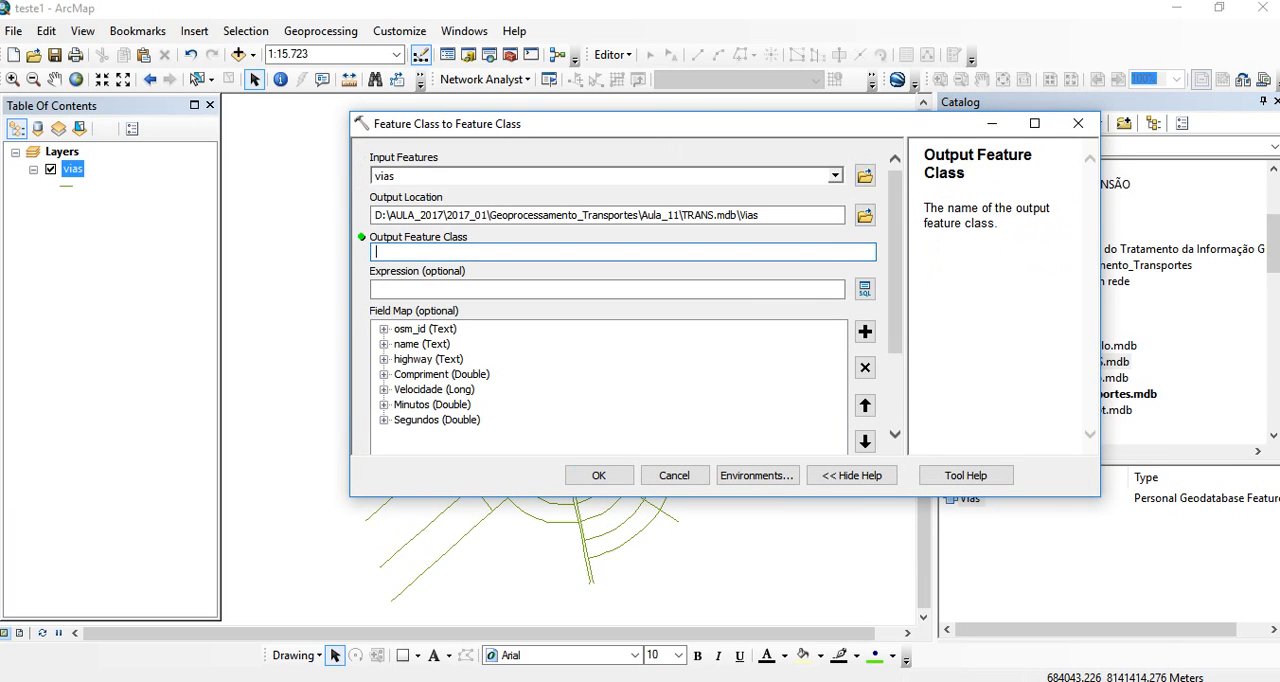
pyautogui.write('Vias')
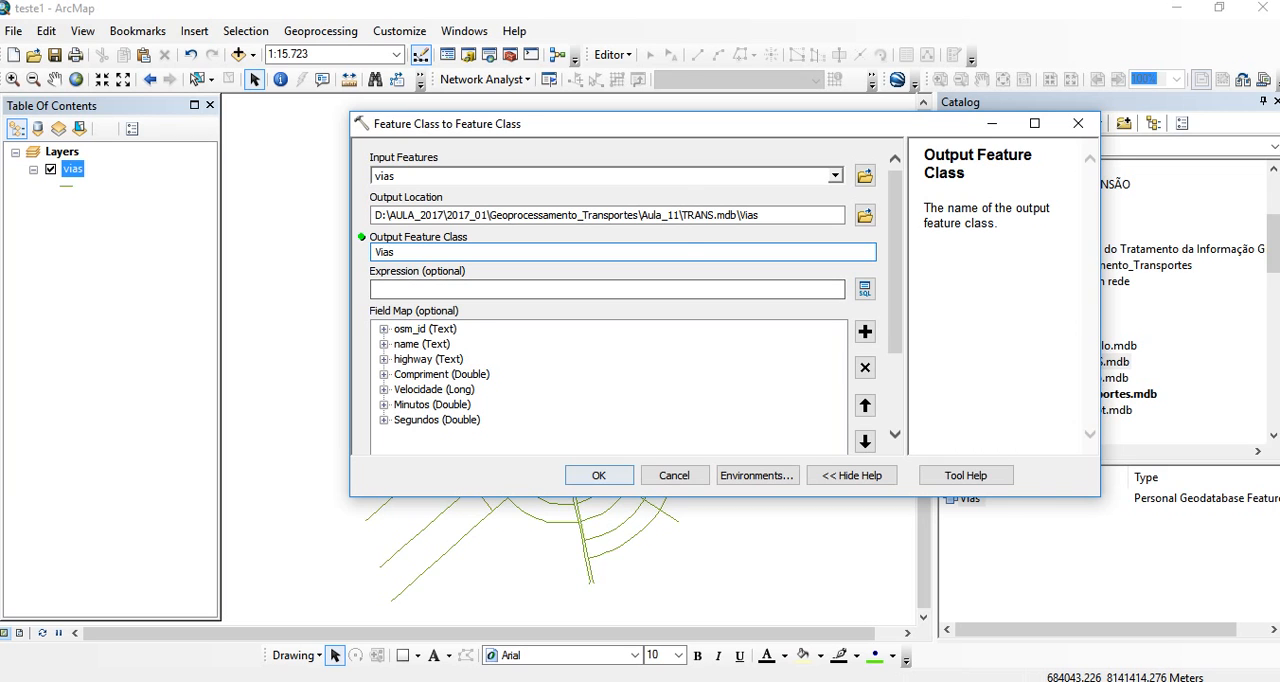
pyautogui.press('Return')
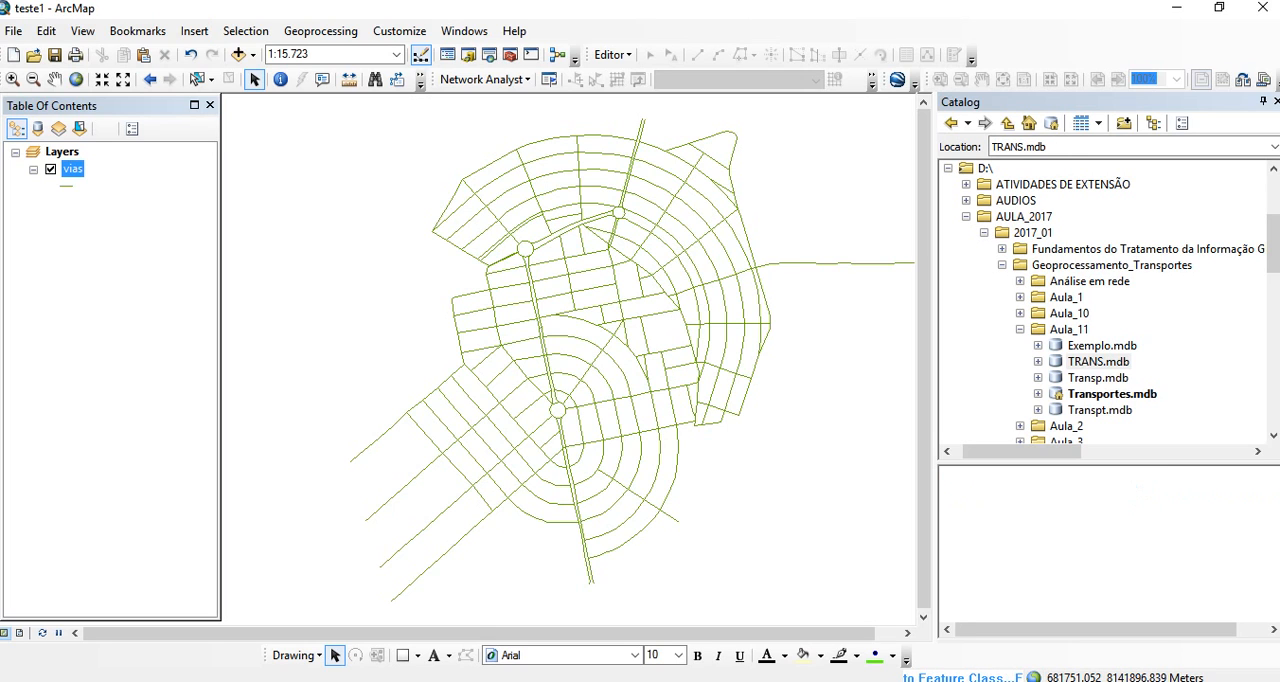
# - Remove the original vias layer from the map, keeping the imported Vias layer, and dismiss the tool notification
pyautogui.rightClick(74, 204)
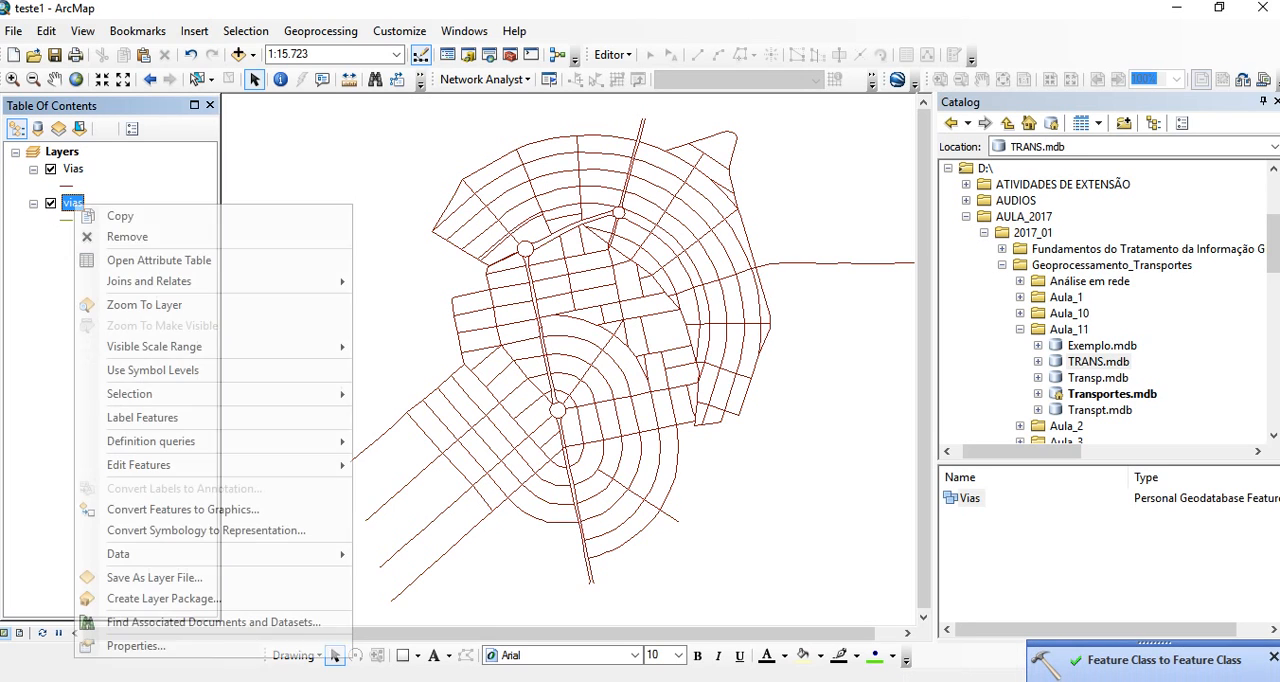
pyautogui.click(127, 236)
pyautogui.click(73, 169)
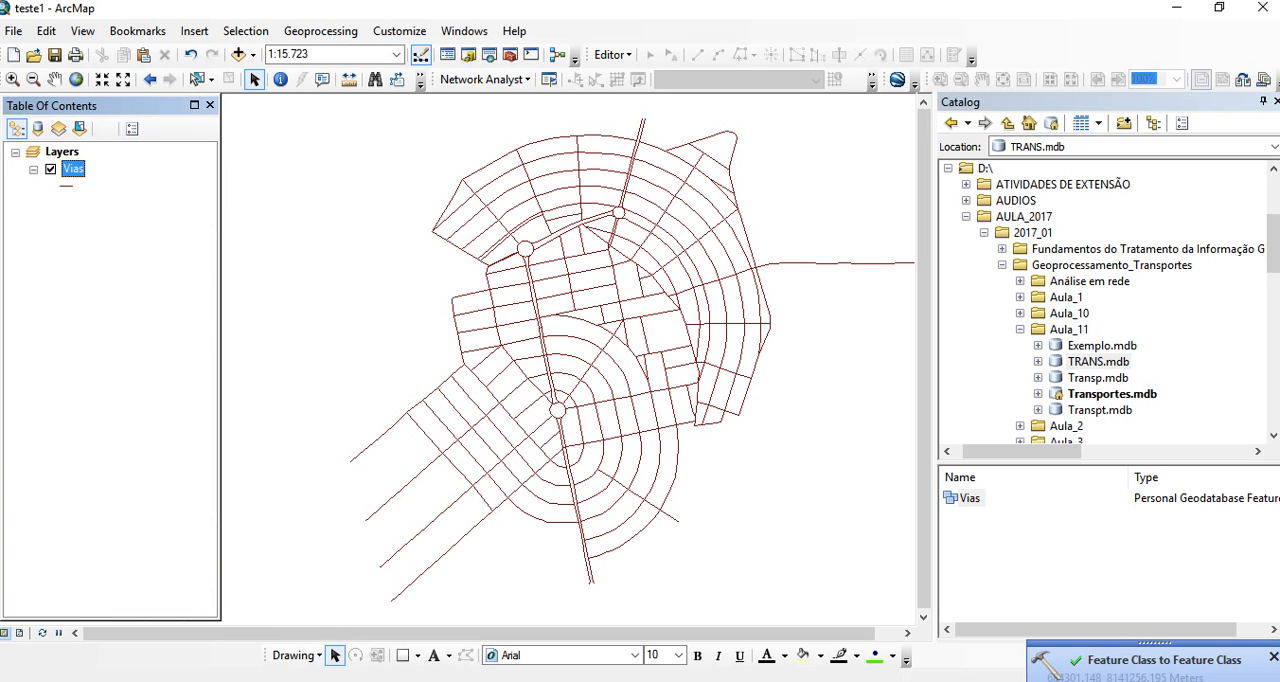
pyautogui.click(970, 498)
pyautogui.click(1273, 657)
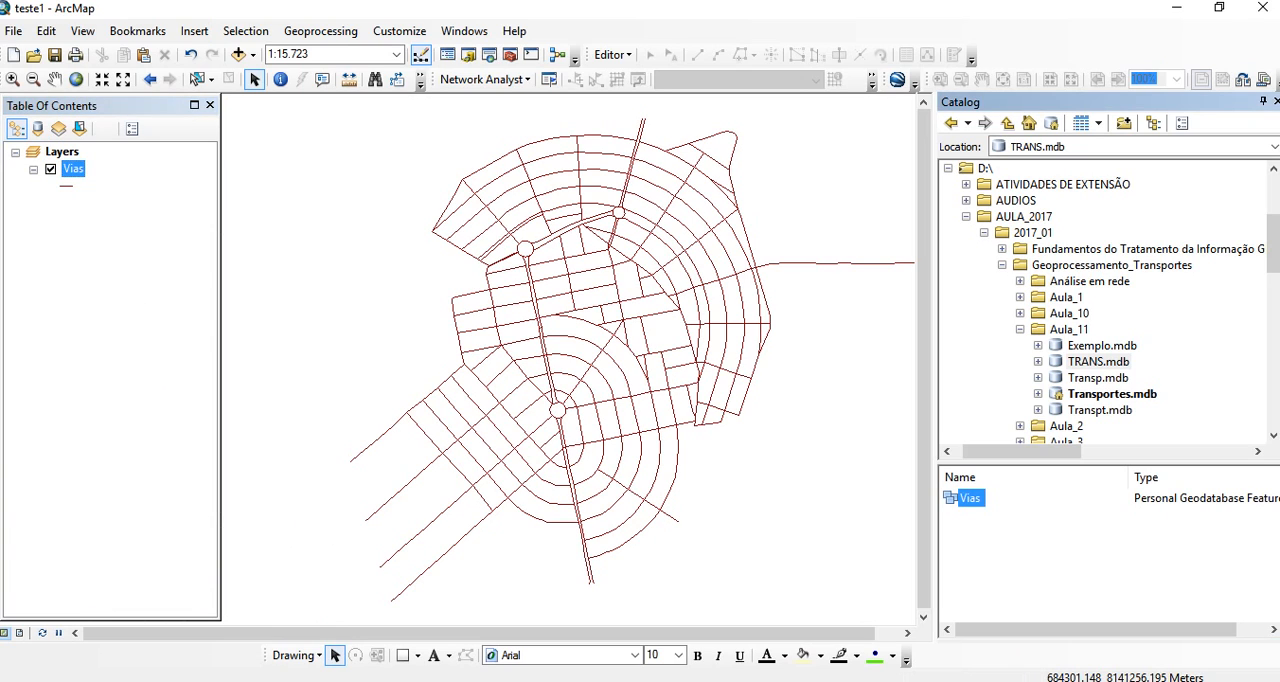
# - Start a version 10.1 network dataset named Vias_ND in the Vias feature dataset, using the Vias feature class without modelling turns
pyautogui.rightClick(975, 497)
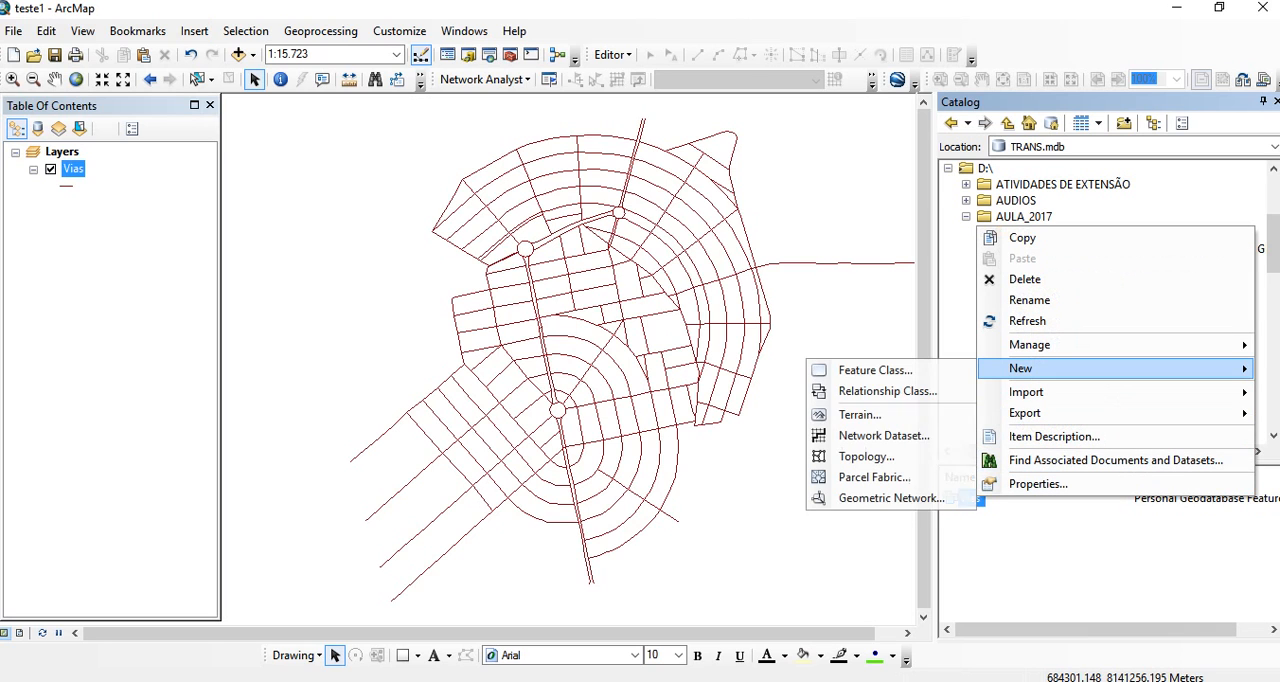
pyautogui.click(886, 436)
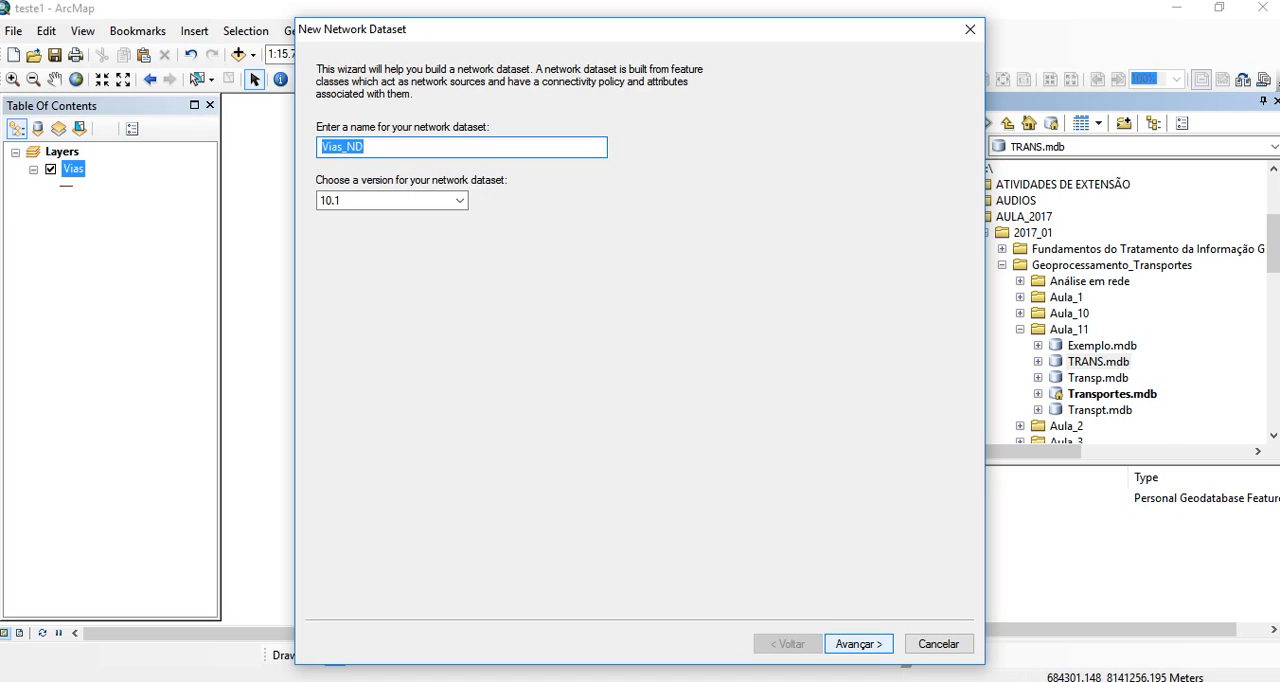
pyautogui.click(858, 643)
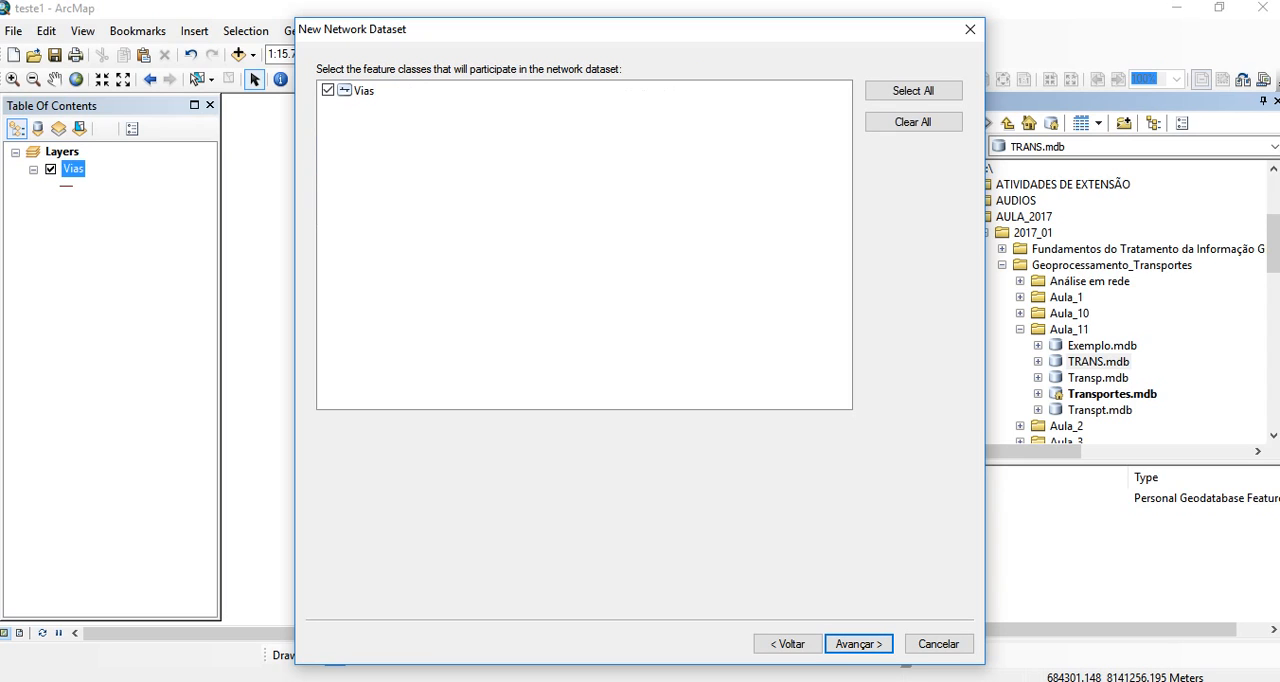
pyautogui.click(858, 643)
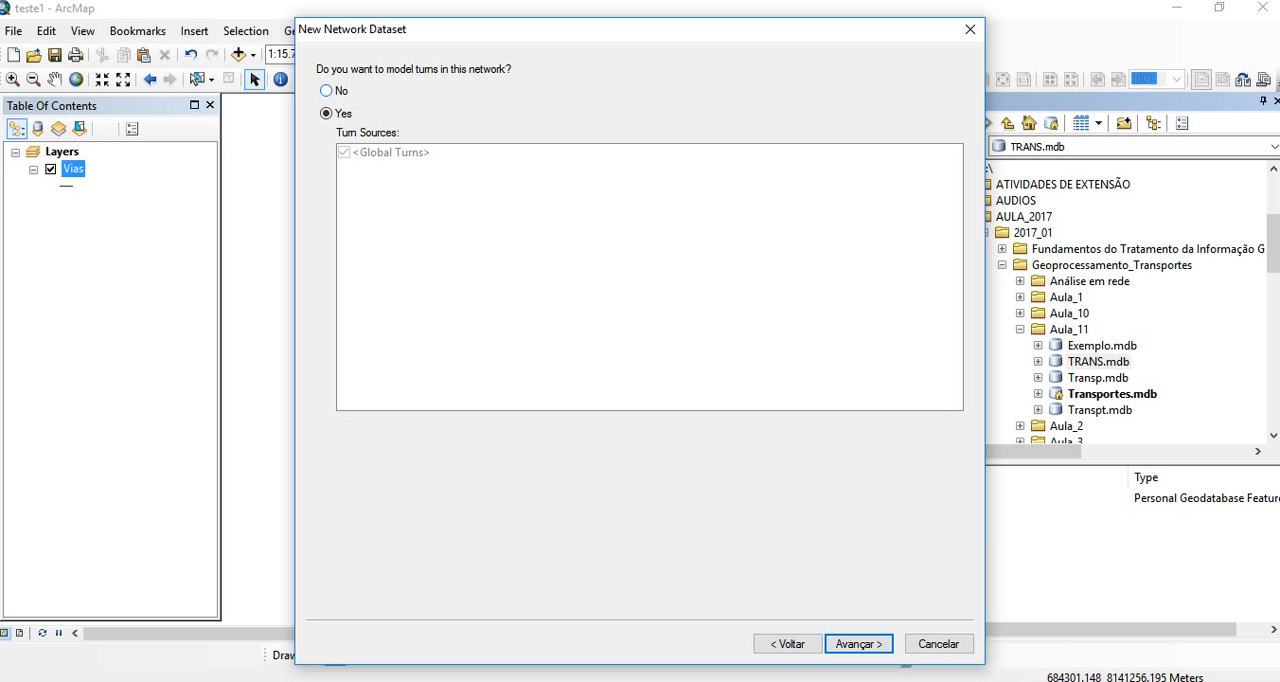
pyautogui.click(327, 91)
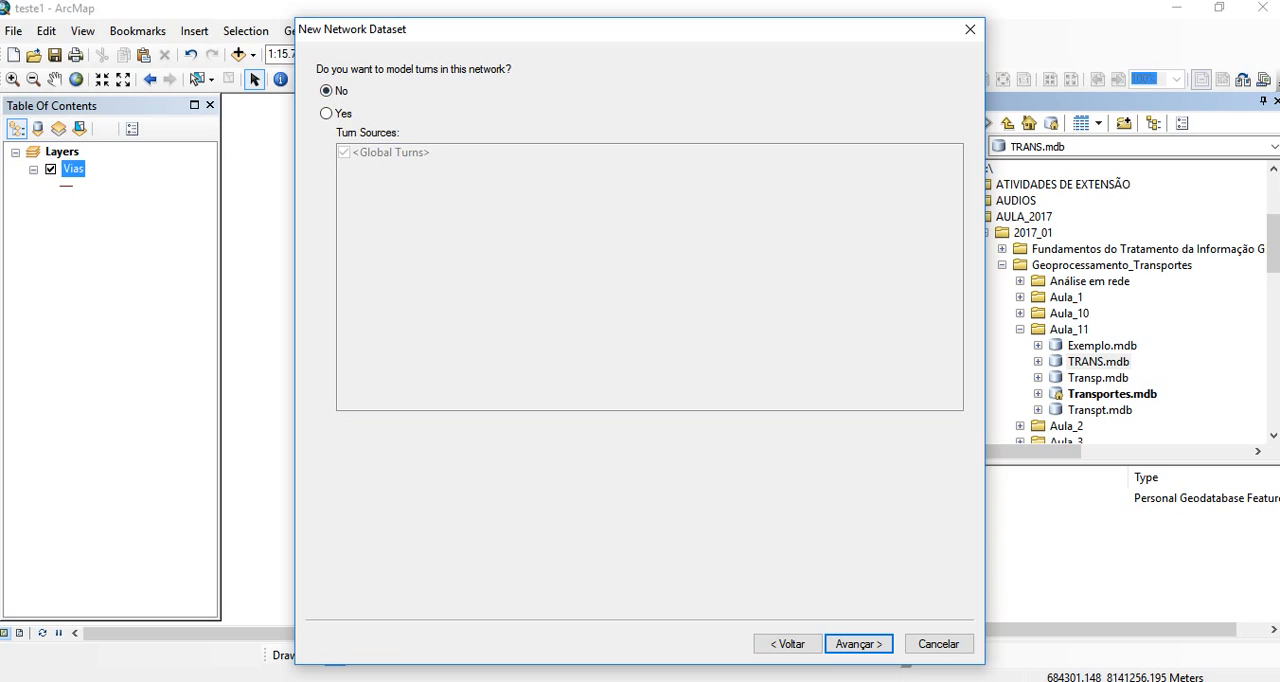
pyautogui.click(858, 644)
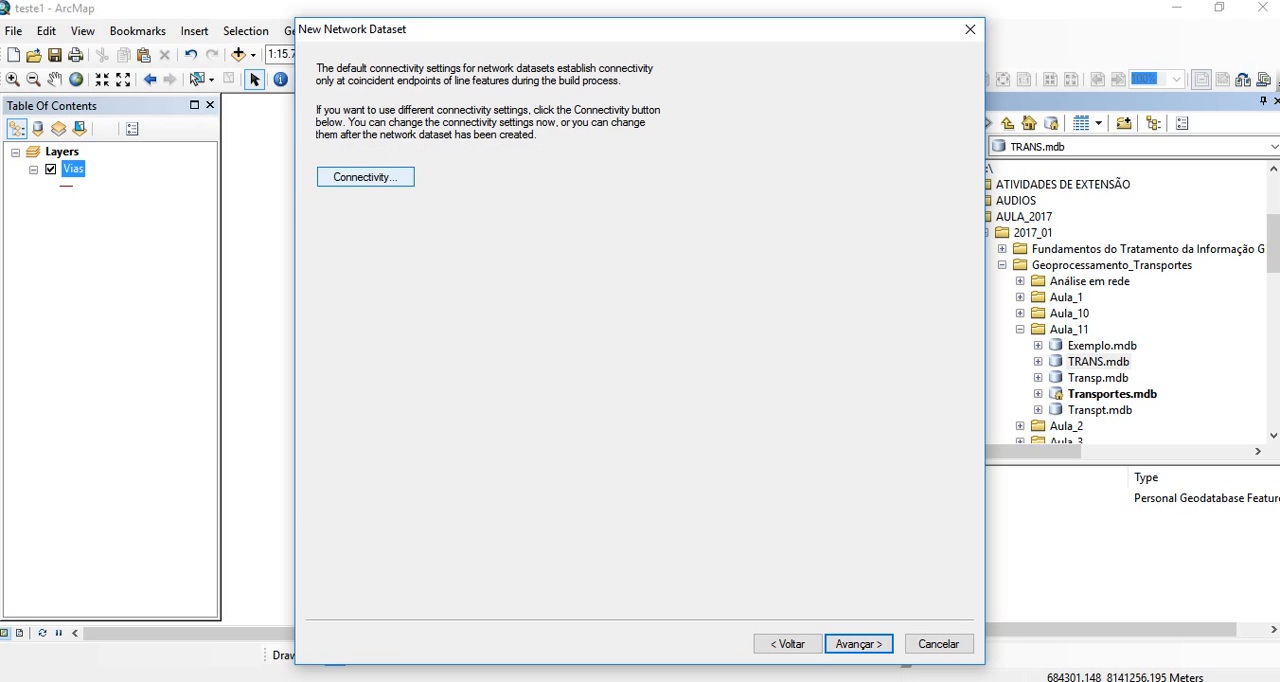
# - Accept the End Point connectivity policy for Vias and set the network's elevation modelling to None
pyautogui.click(365, 177)
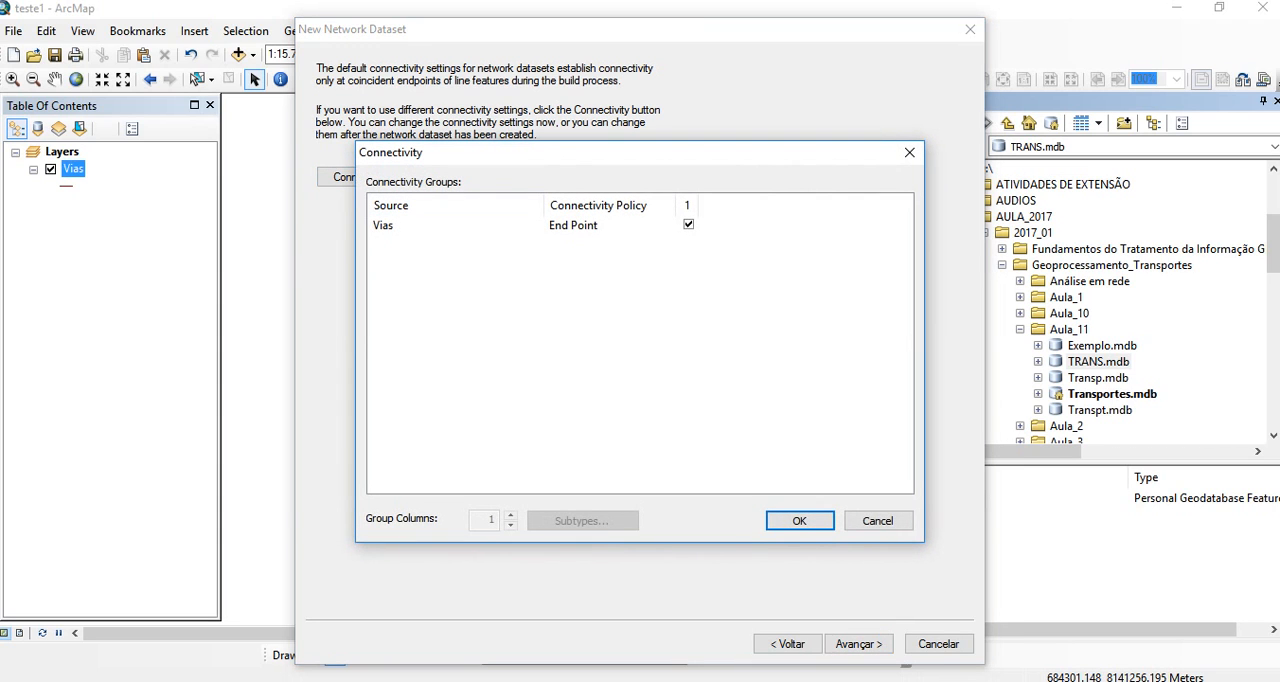
pyautogui.click(574, 225)
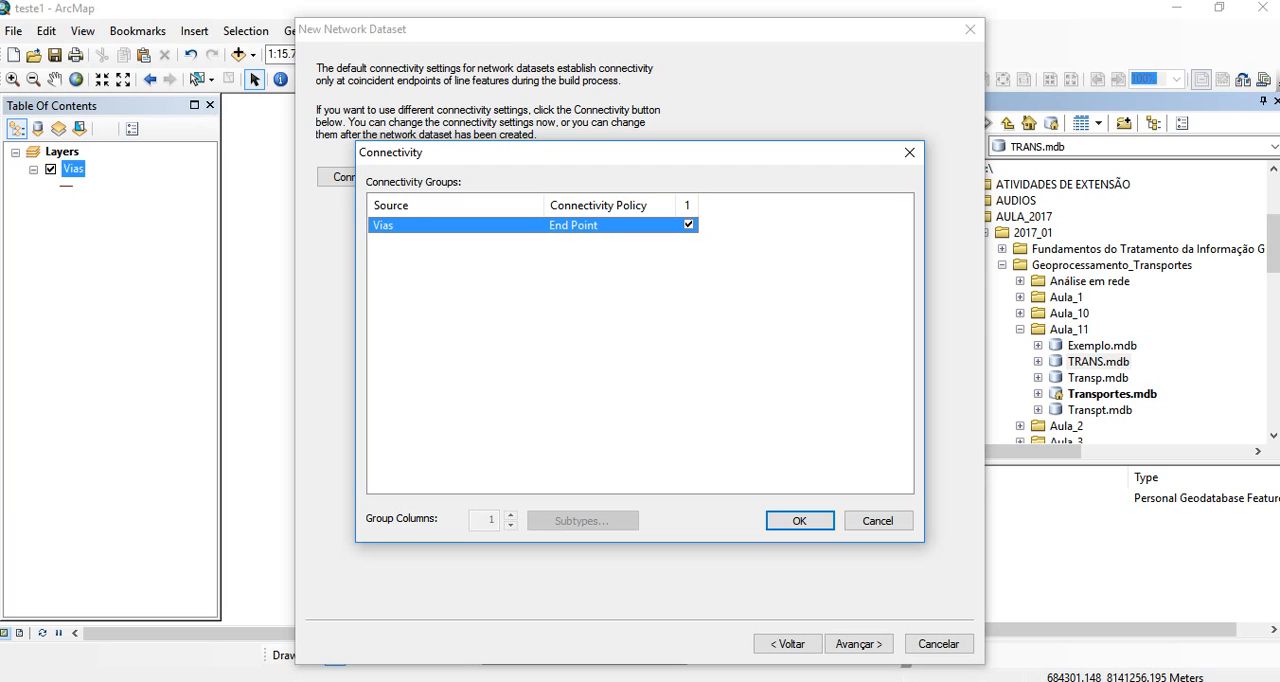
pyautogui.click(799, 520)
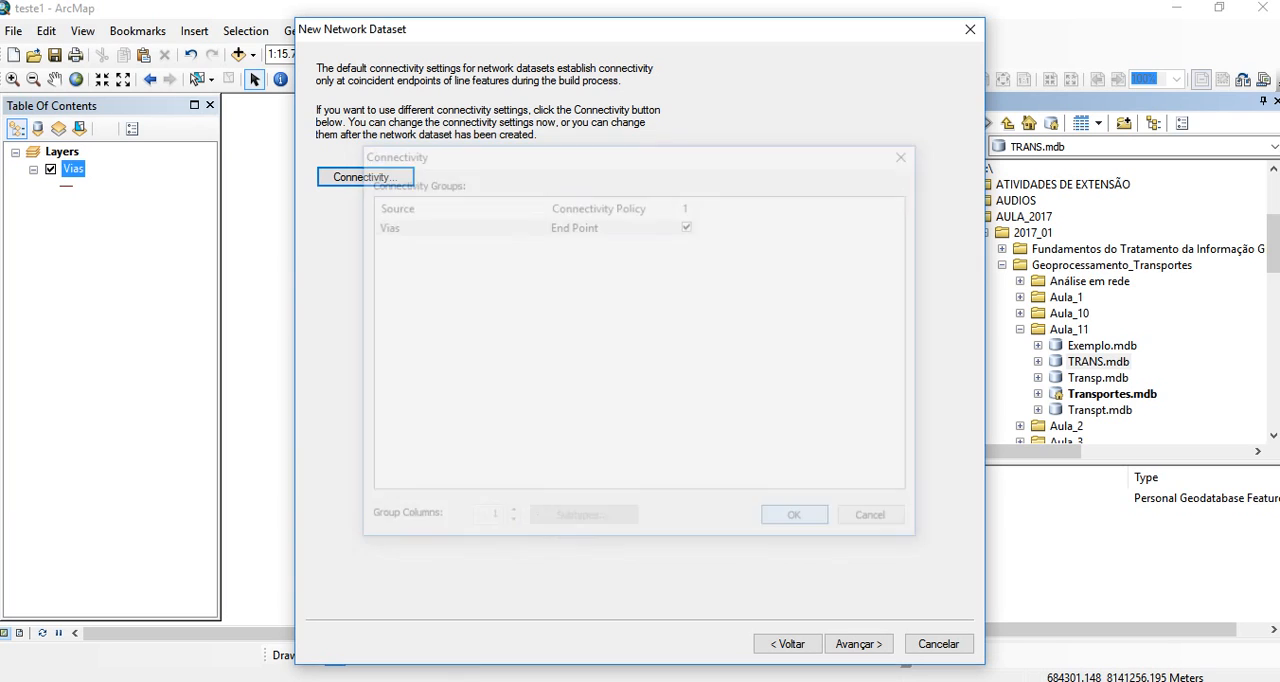
pyautogui.click(858, 643)
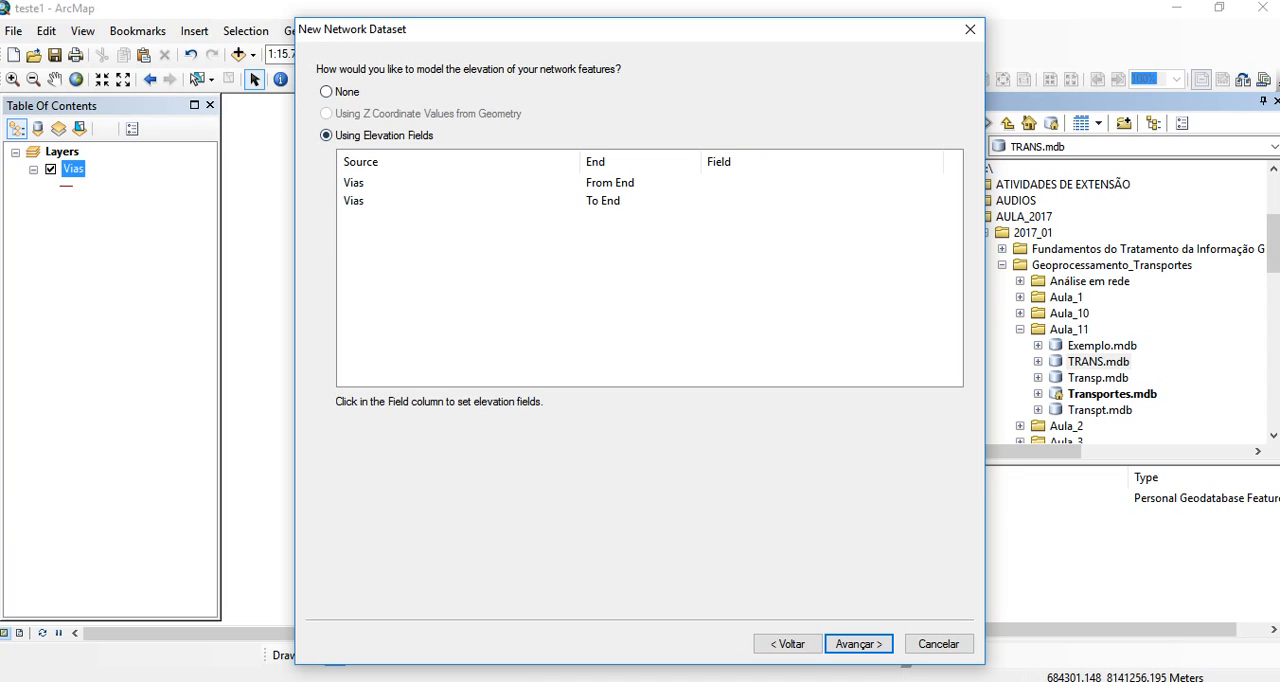
pyautogui.click(326, 92)
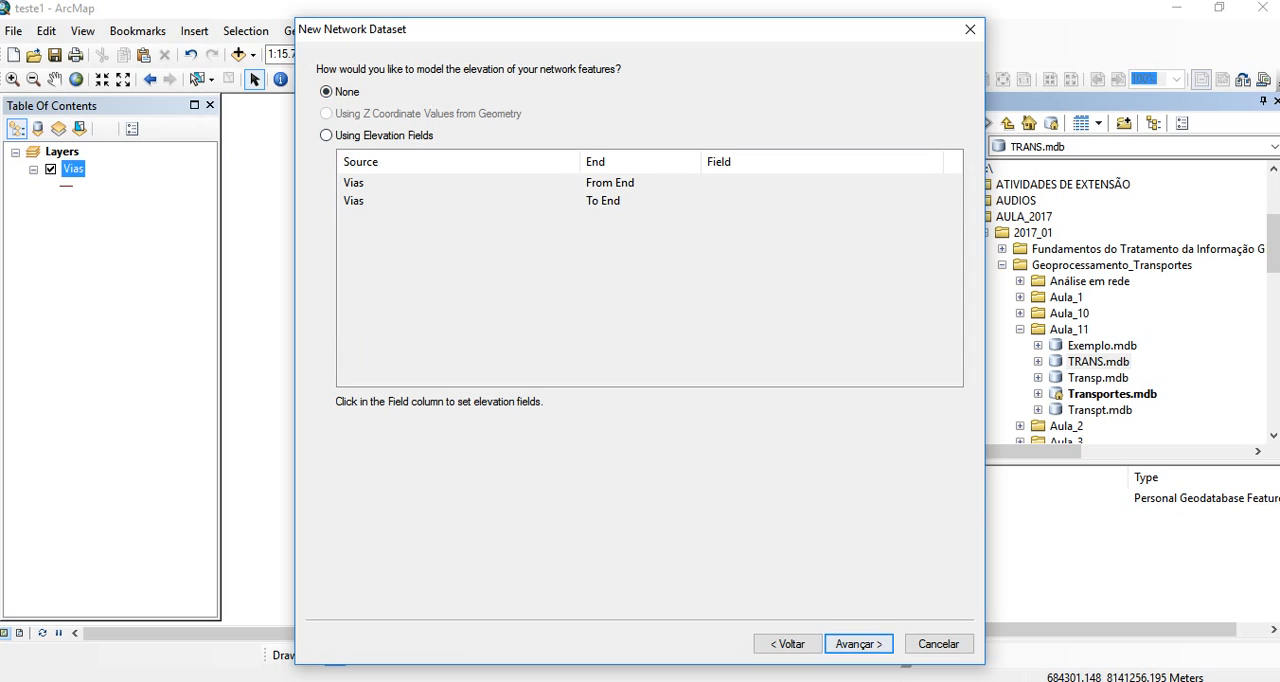
pyautogui.click(858, 644)
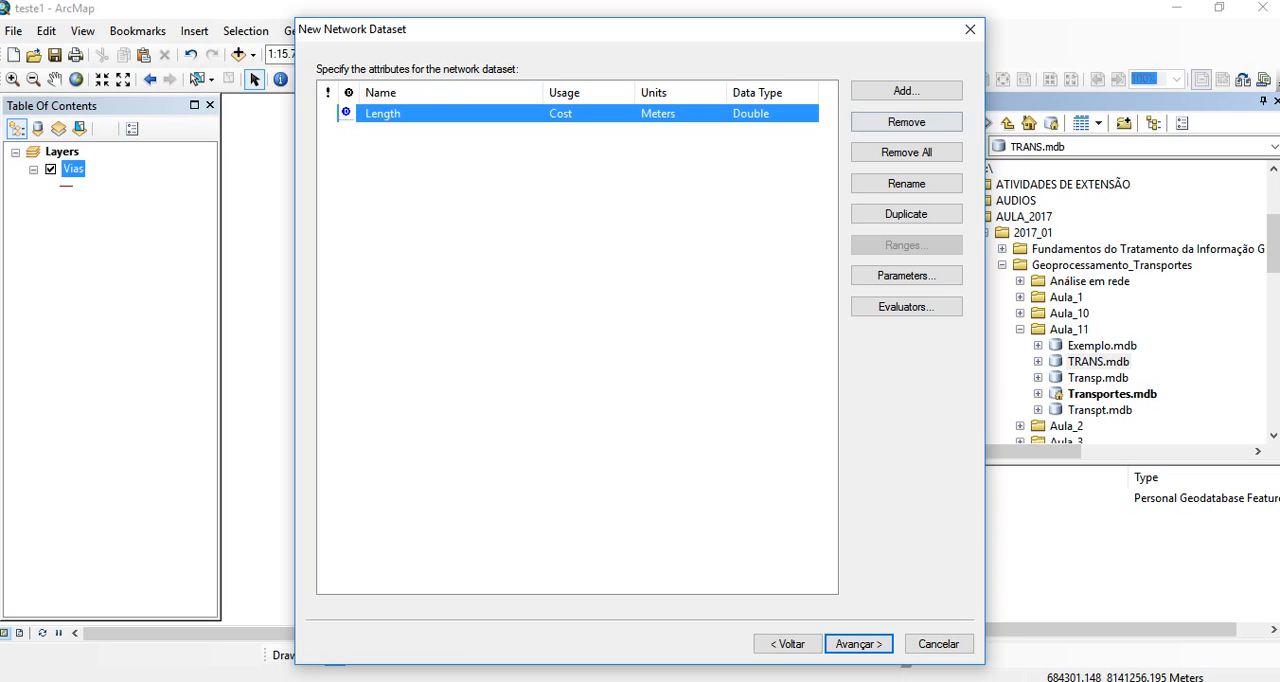
# - Add a network attribute named Distancia with usage type Cost, units Meters and data type Double
pyautogui.click(906, 91)
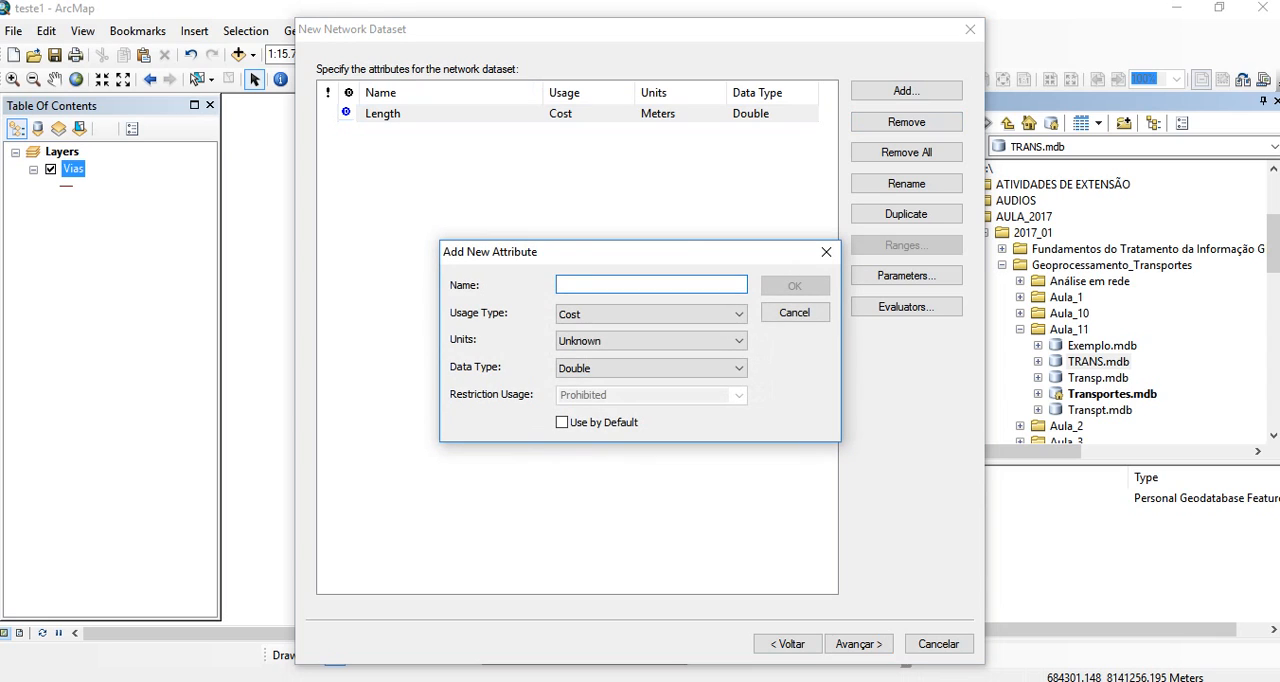
pyautogui.write('Distanci')
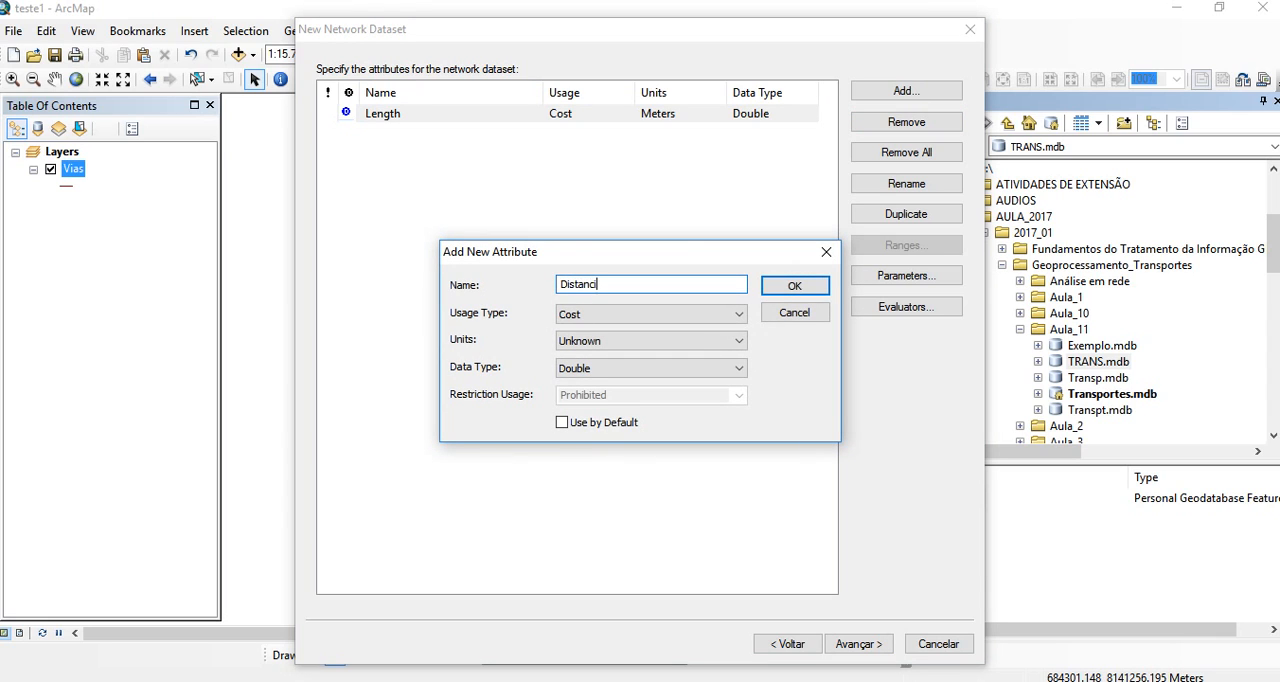
pyautogui.write('a')
pyautogui.click(737, 341)
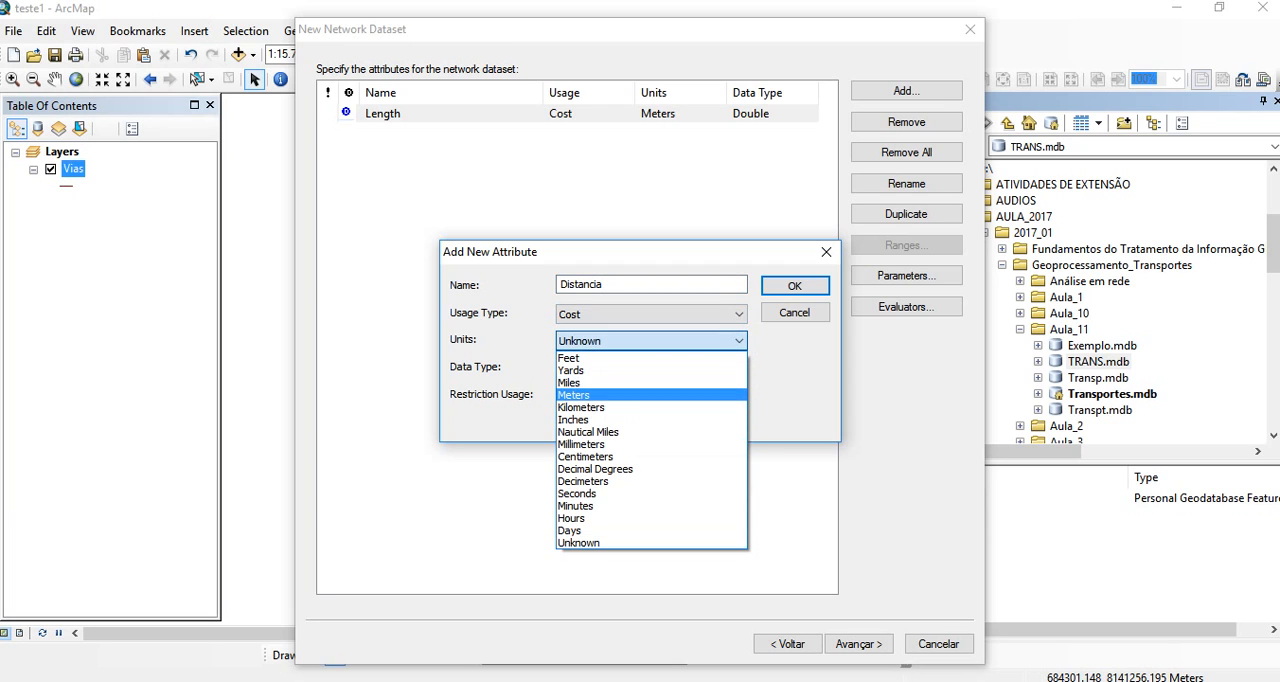
pyautogui.click(605, 395)
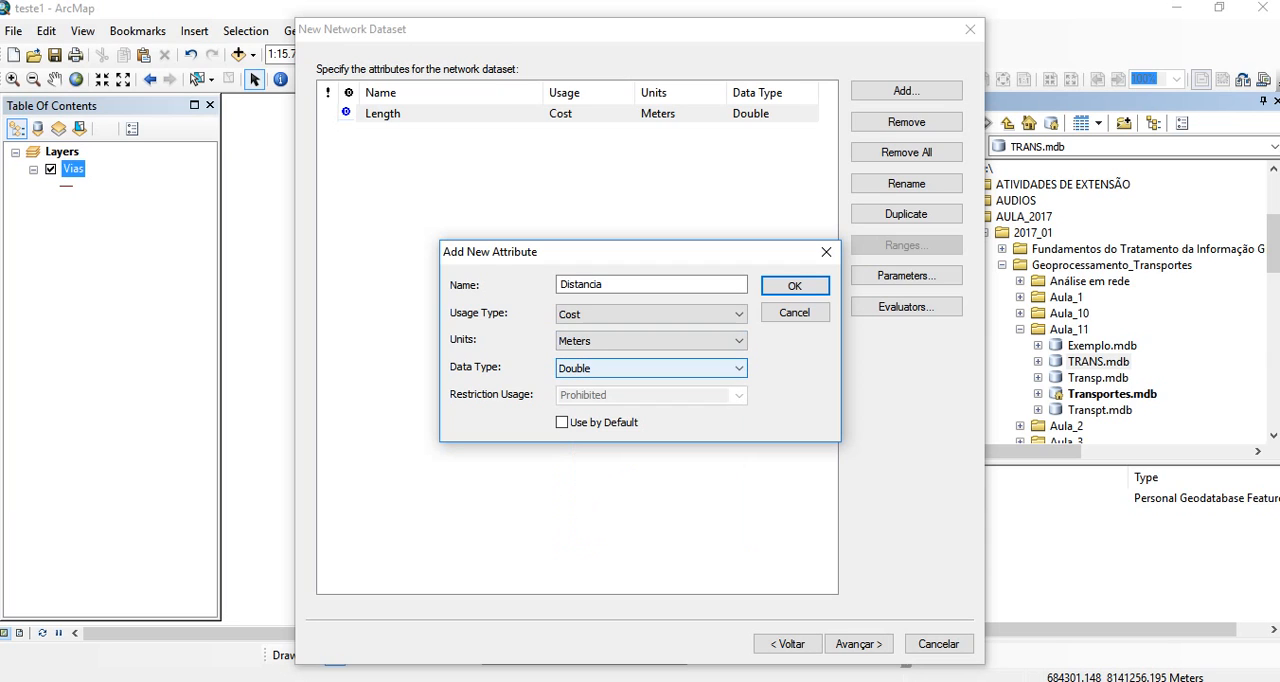
pyautogui.click(795, 286)
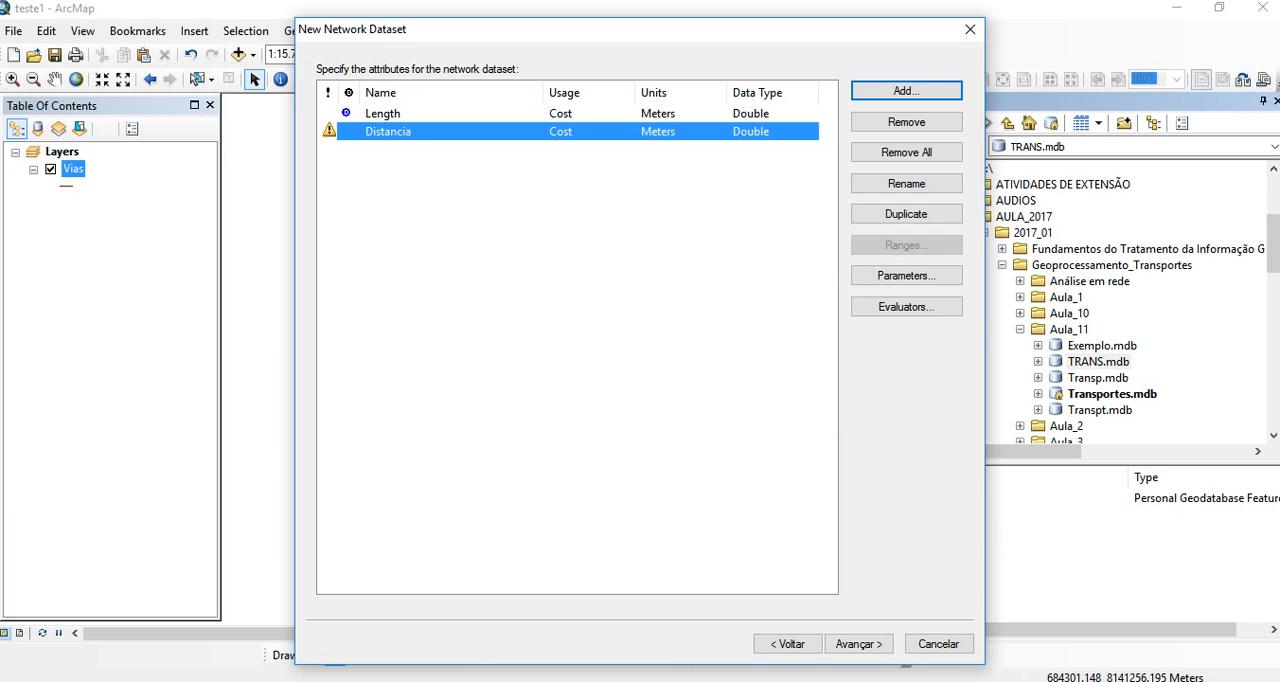
# - Add a network attribute named Tempo with usage type Cost, units Minutes and data type Double
pyautogui.click(906, 91)
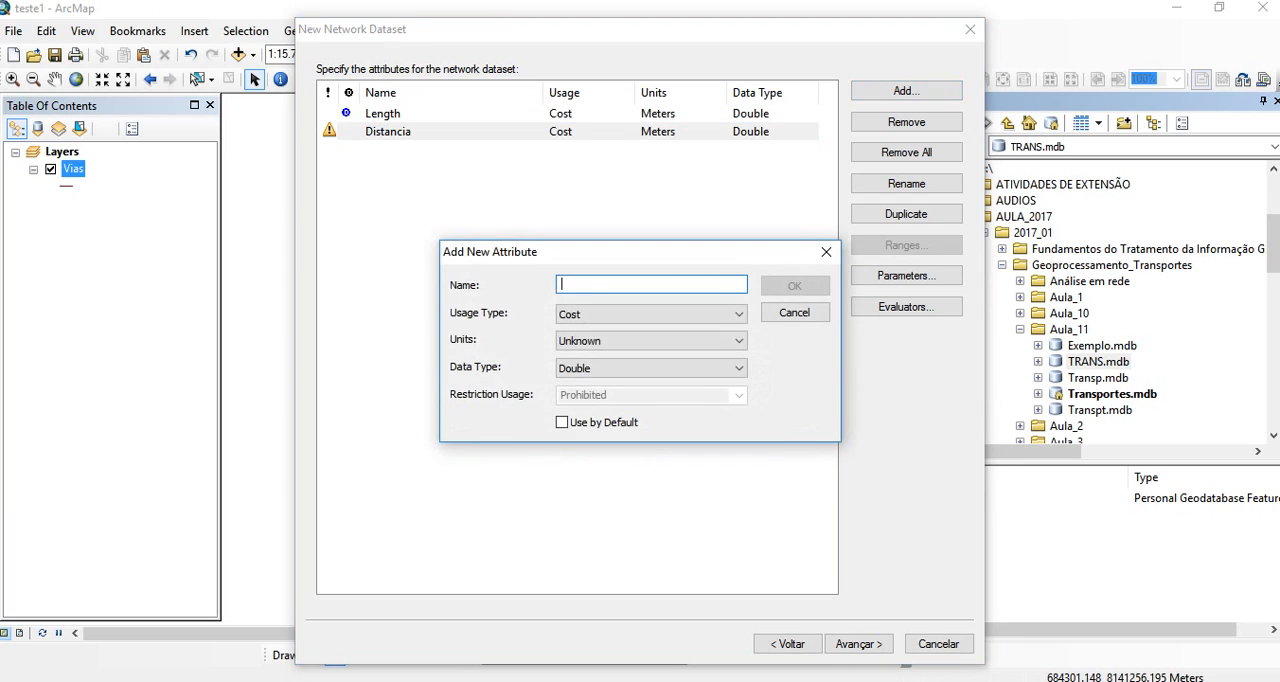
pyautogui.write('Tempo')
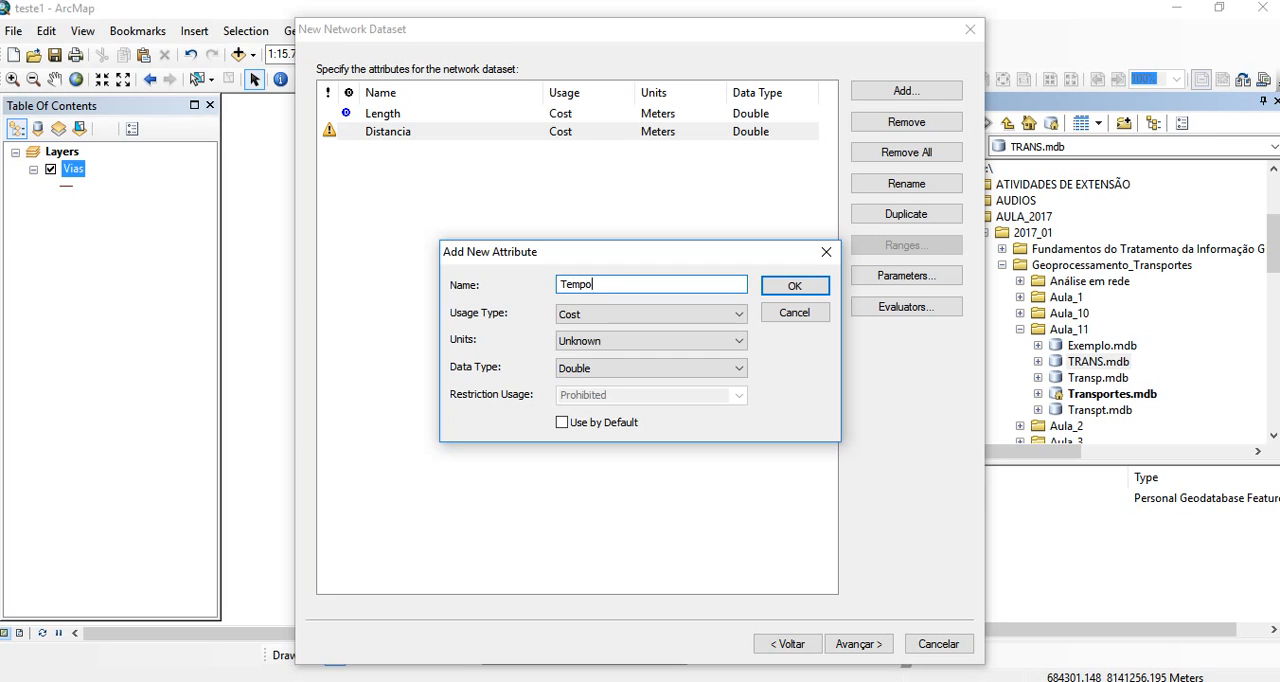
pyautogui.click(652, 341)
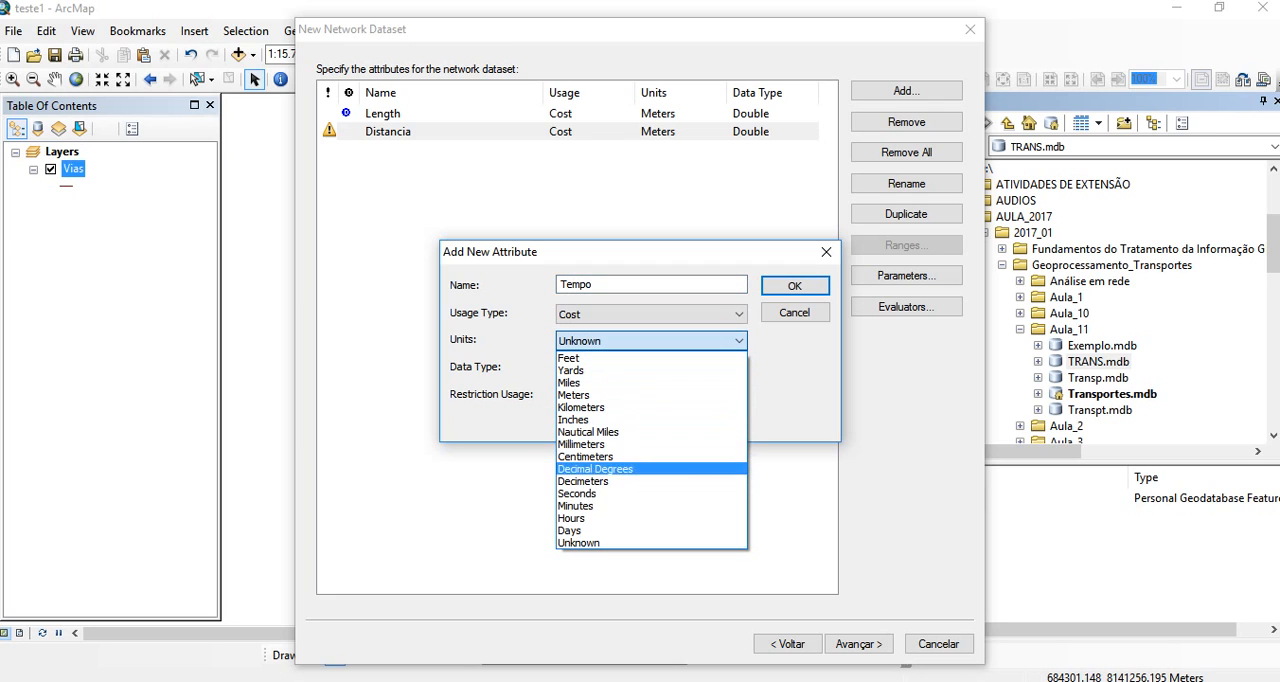
pyautogui.click(600, 505)
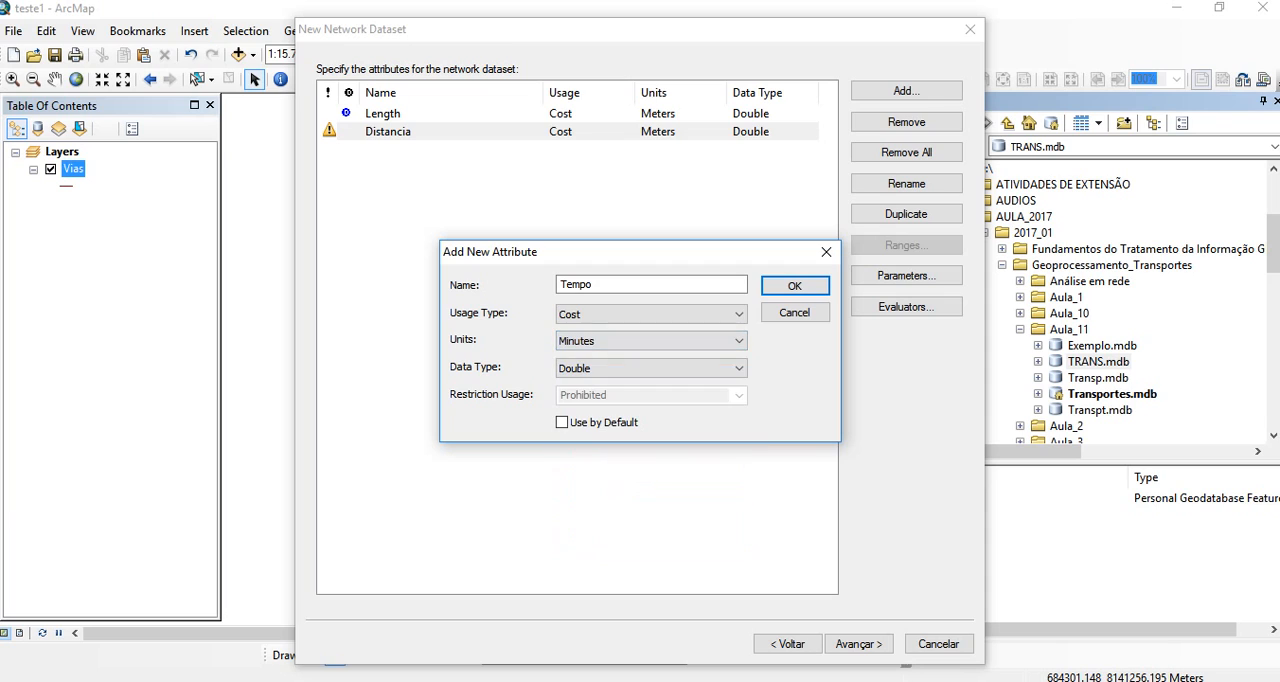
pyautogui.press('Tab')
pyautogui.press('Return')
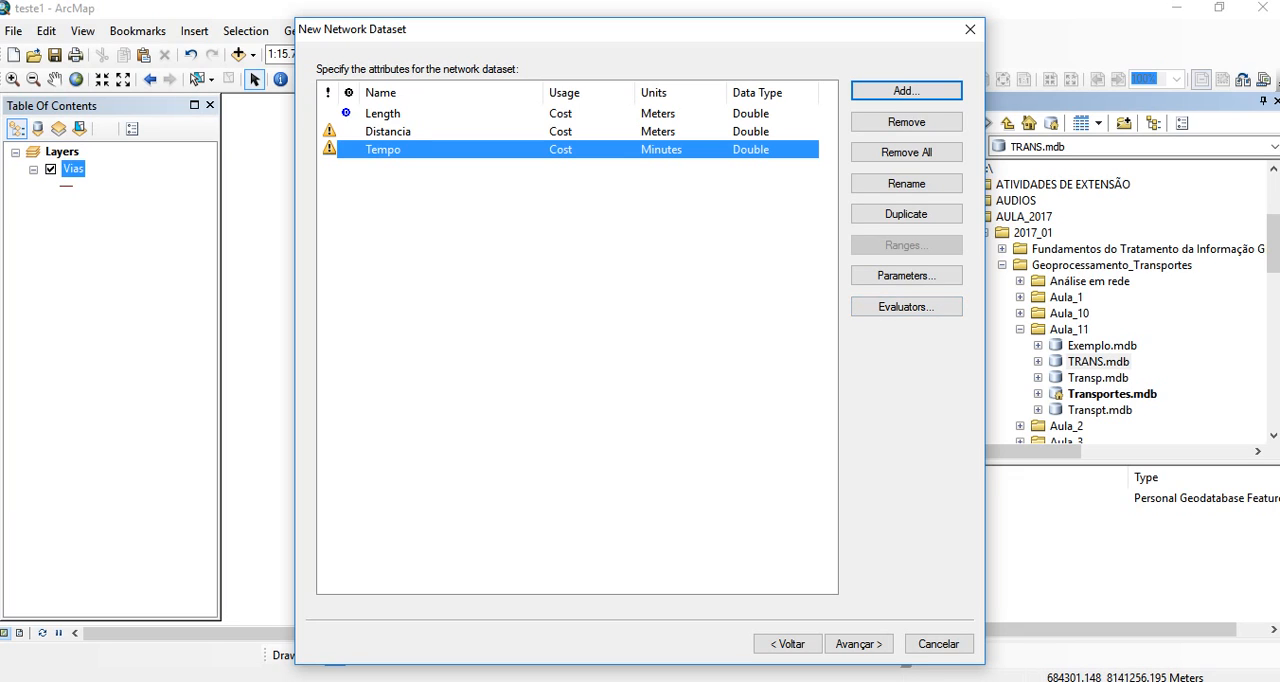
# - Set the Distancia attribute's evaluator type to Field for both the From-To and To-From directions of Vias
pyautogui.click(662, 132)
pyautogui.click(660, 197)
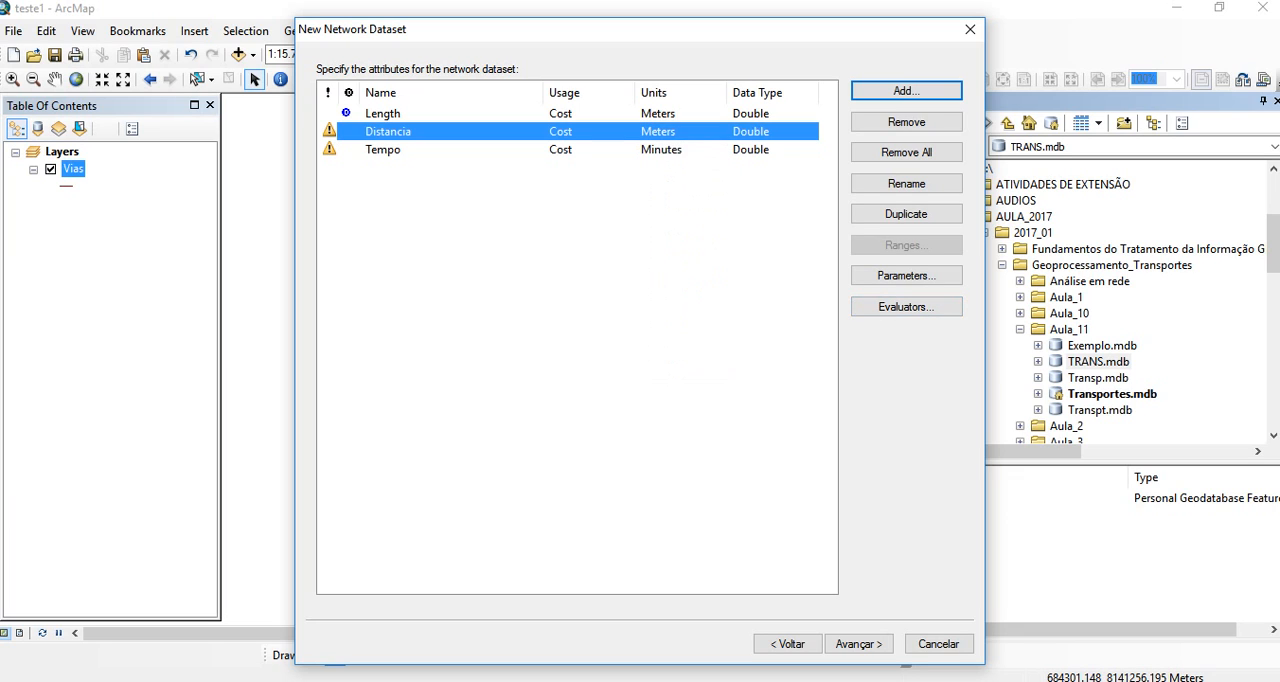
pyautogui.click(906, 306)
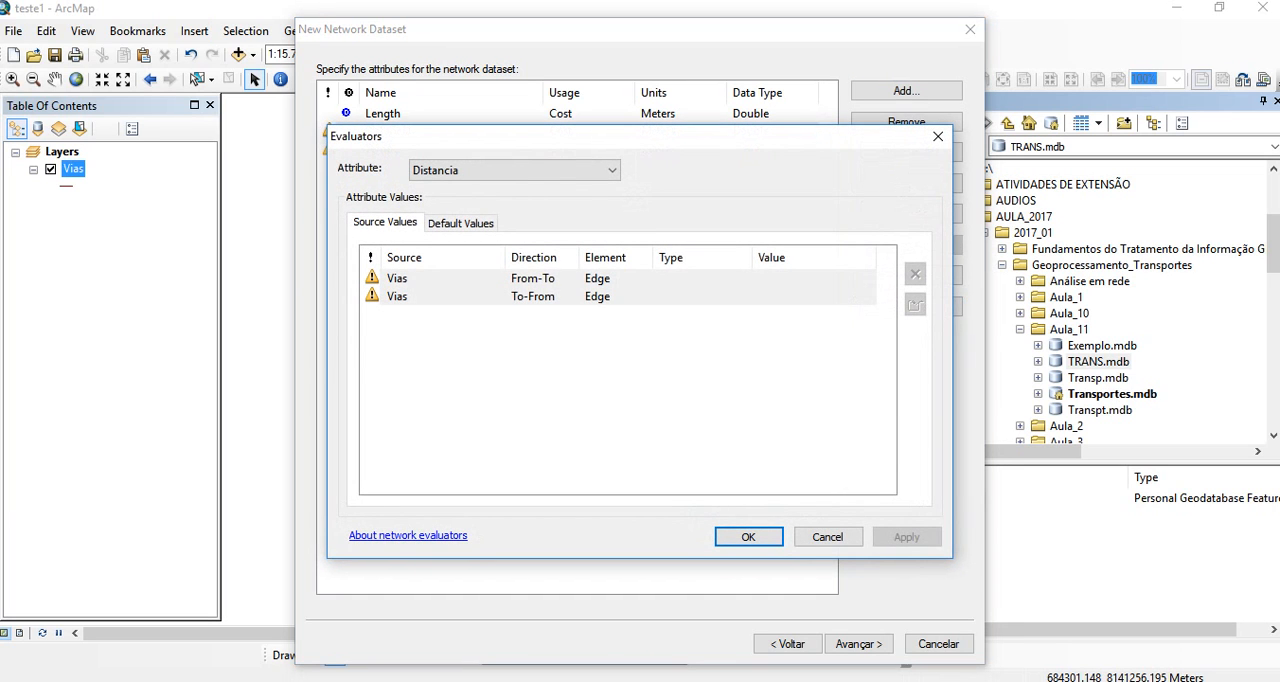
pyautogui.click(704, 279)
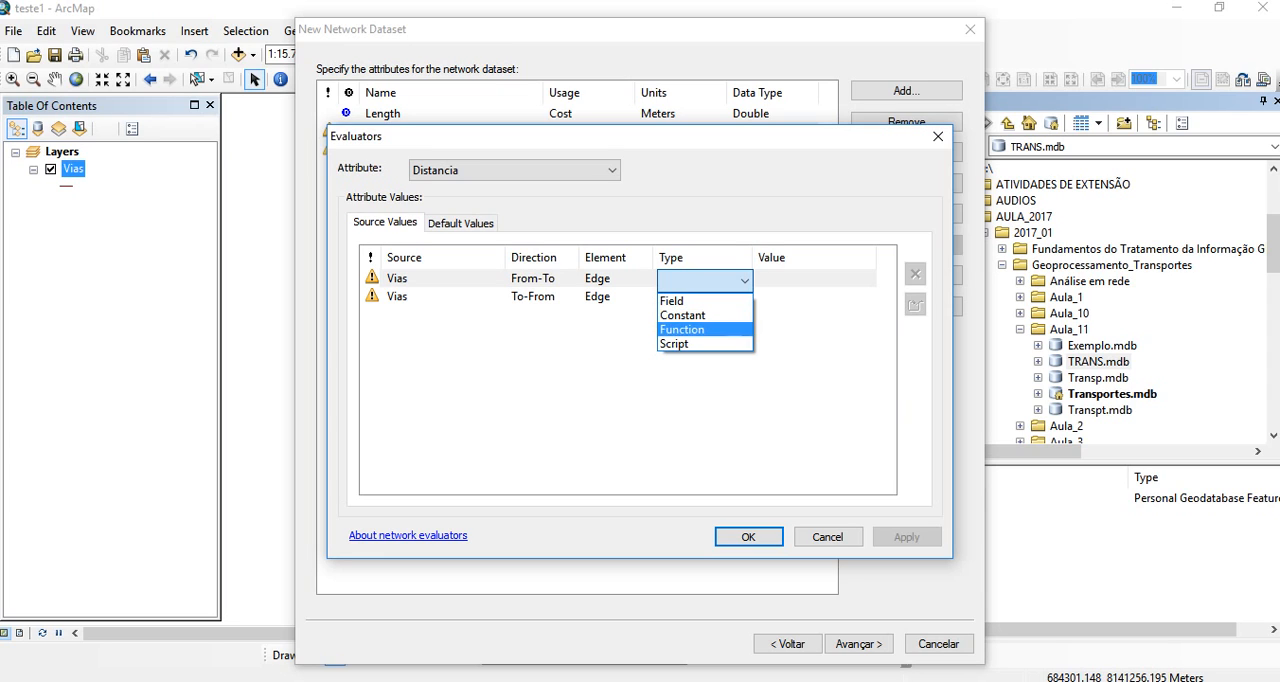
pyautogui.click(690, 301)
pyautogui.click(704, 296)
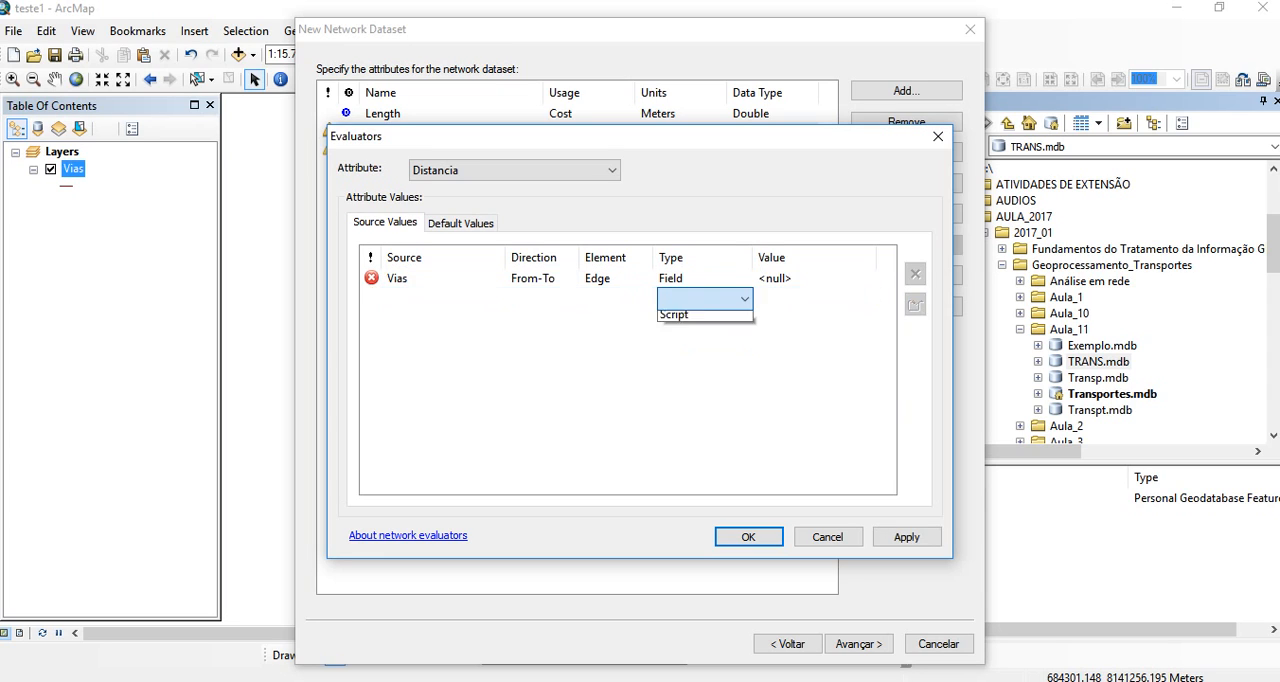
pyautogui.click(690, 318)
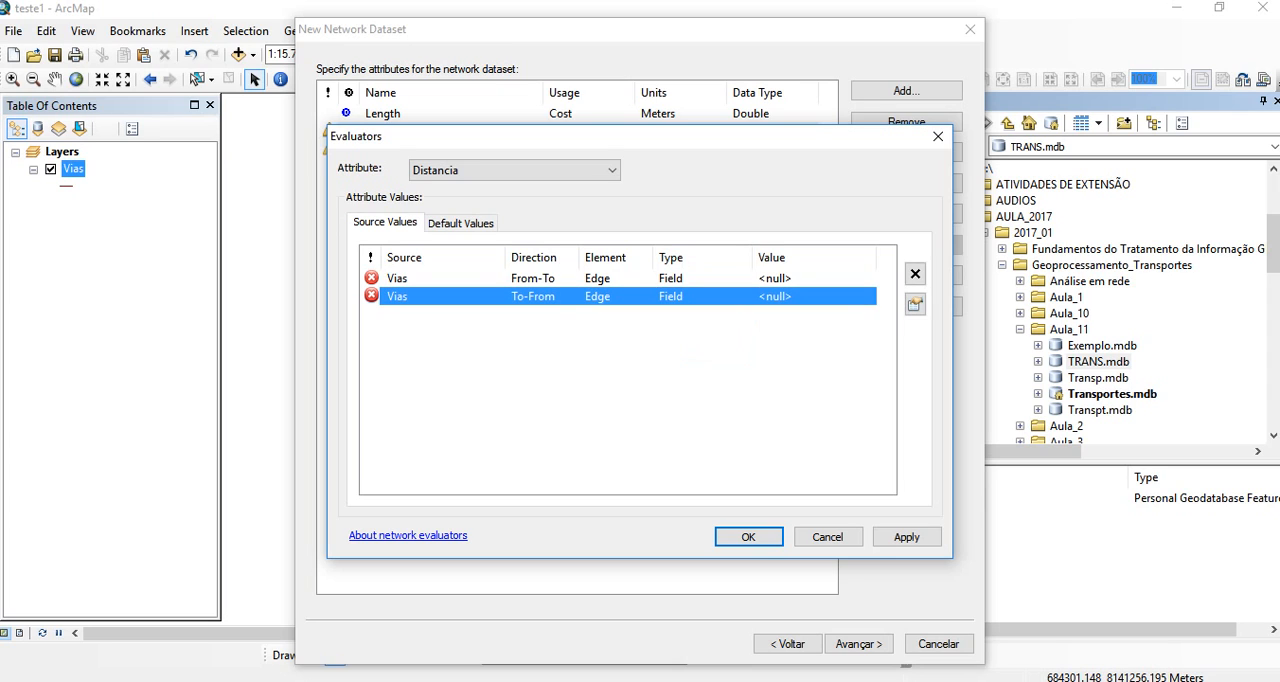
# - Assign the Shape_Length field as Distancia's value for both directions of Vias and apply the evaluators
pyautogui.click(796, 279)
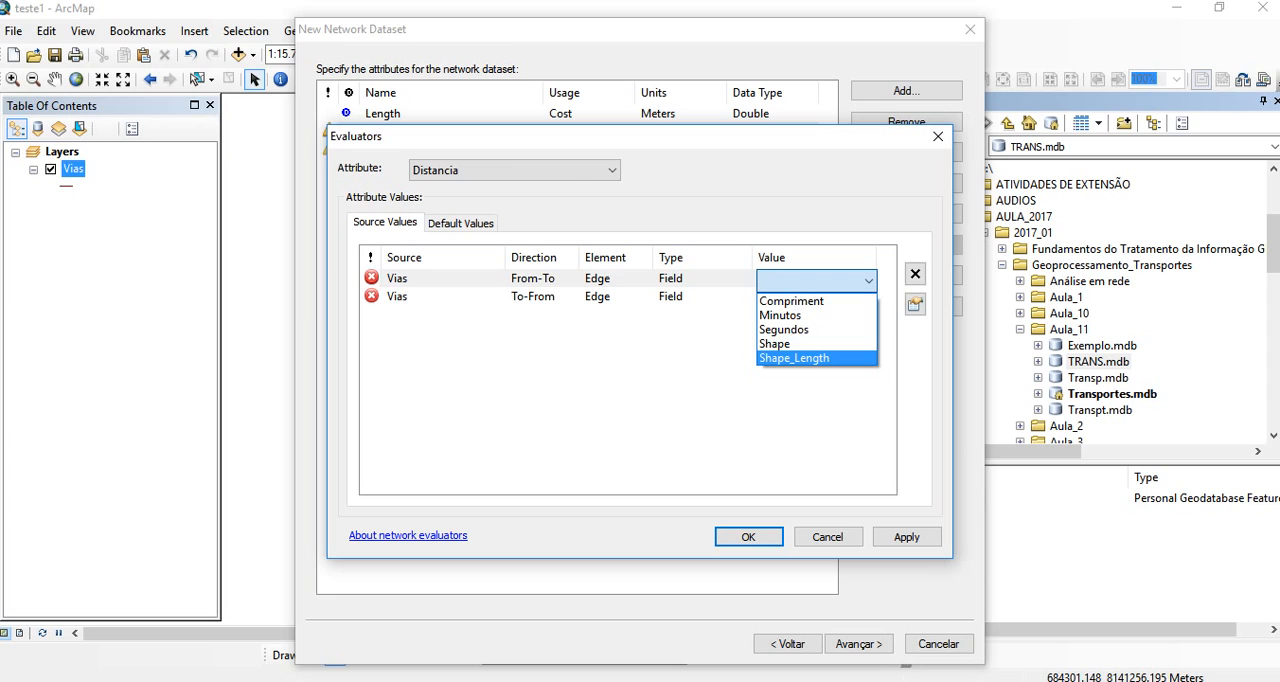
pyautogui.click(794, 358)
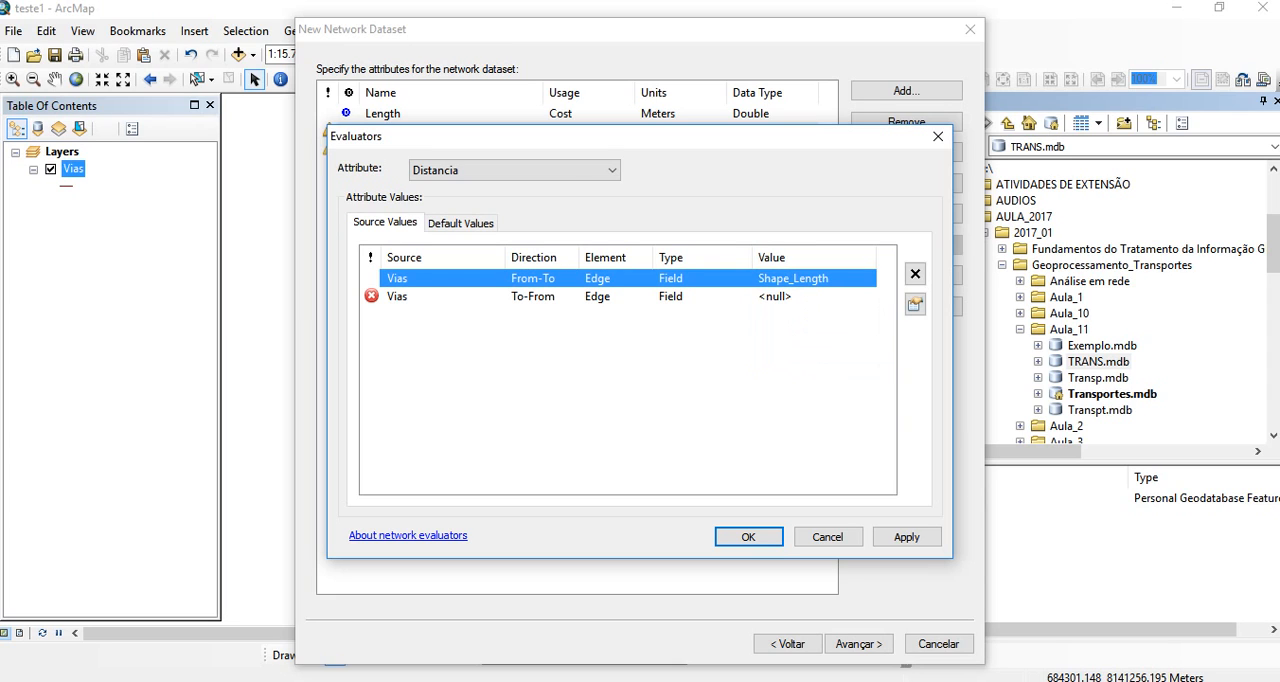
pyautogui.click(790, 297)
pyautogui.click(790, 297)
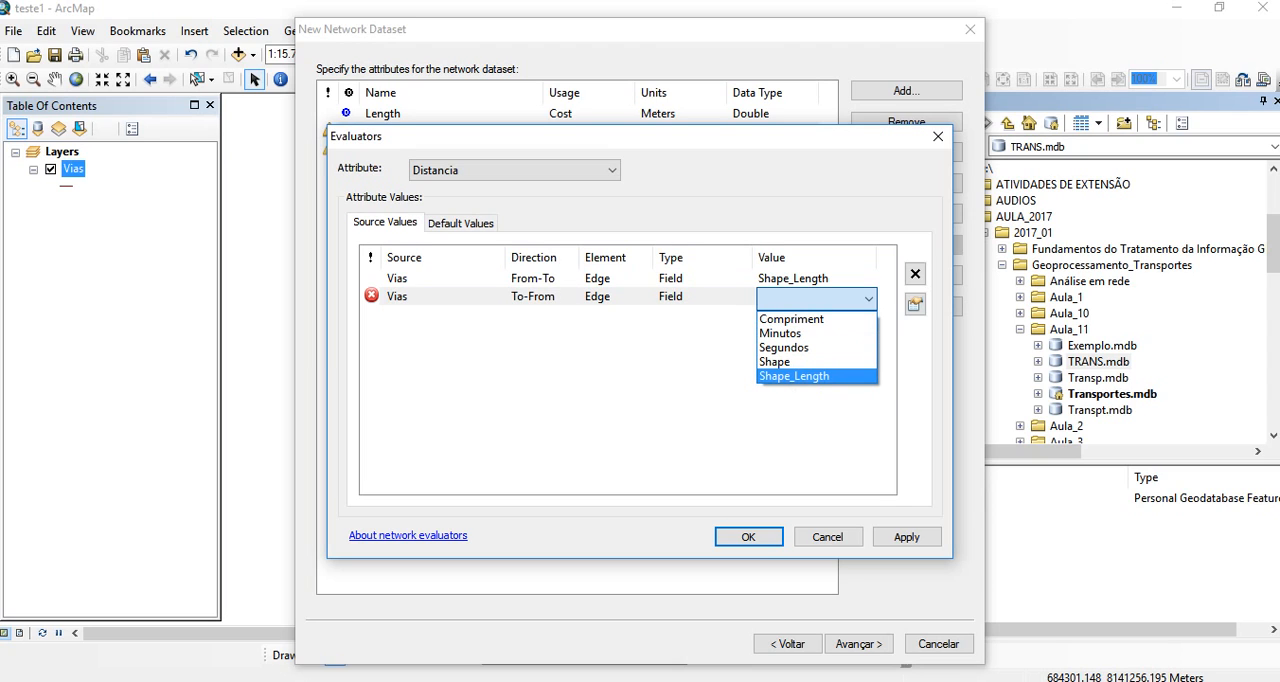
pyautogui.click(794, 376)
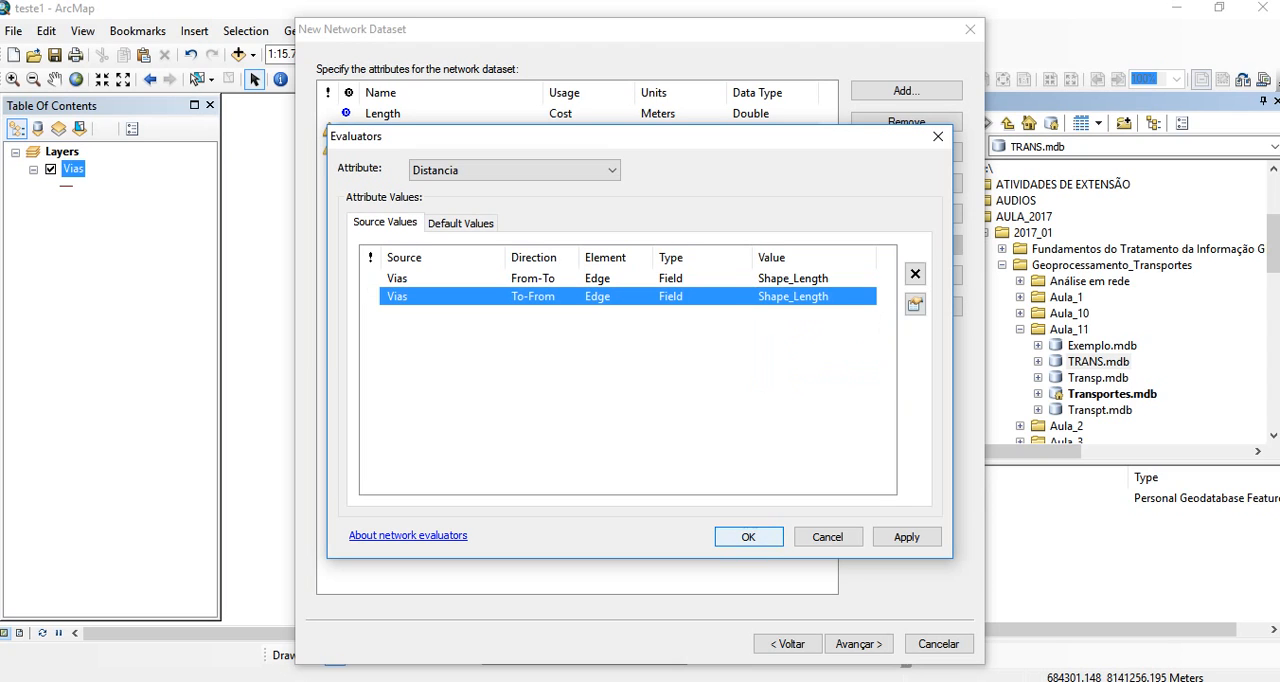
pyautogui.click(907, 537)
pyautogui.click(748, 537)
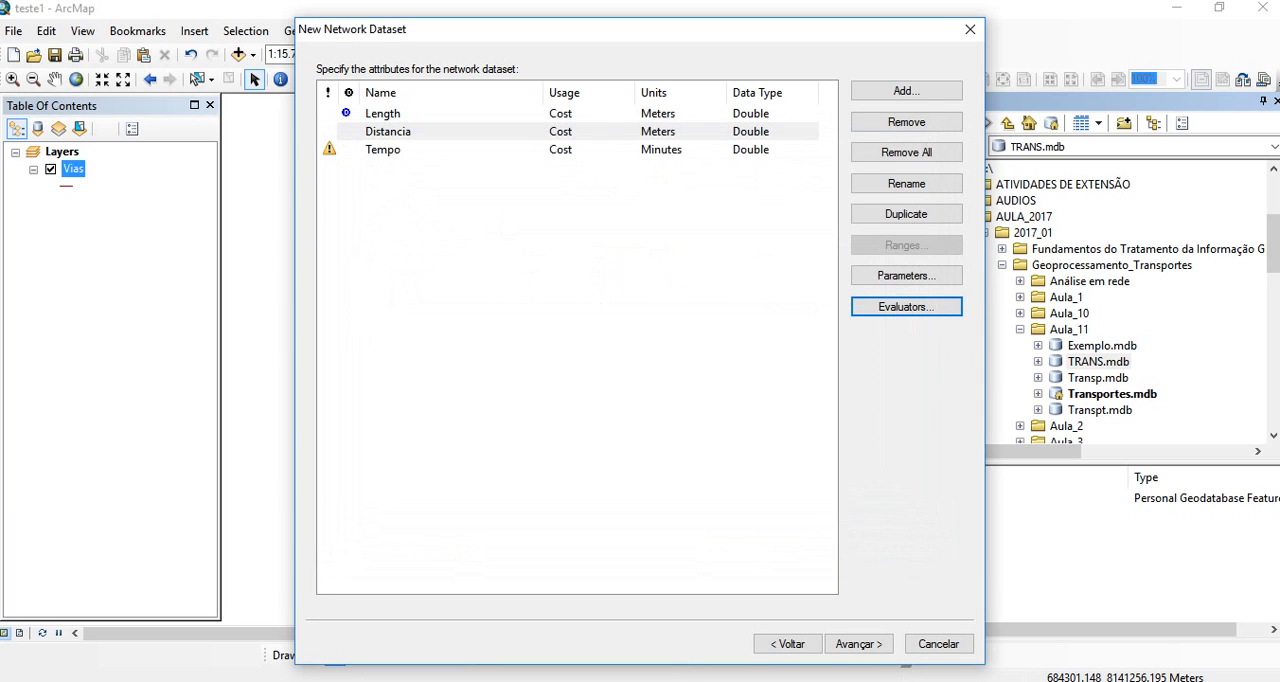
# - Set the Tempo attribute's evaluator type to Field for both the From-To and To-From directions of Vias
pyautogui.click(383, 150)
pyautogui.click(906, 307)
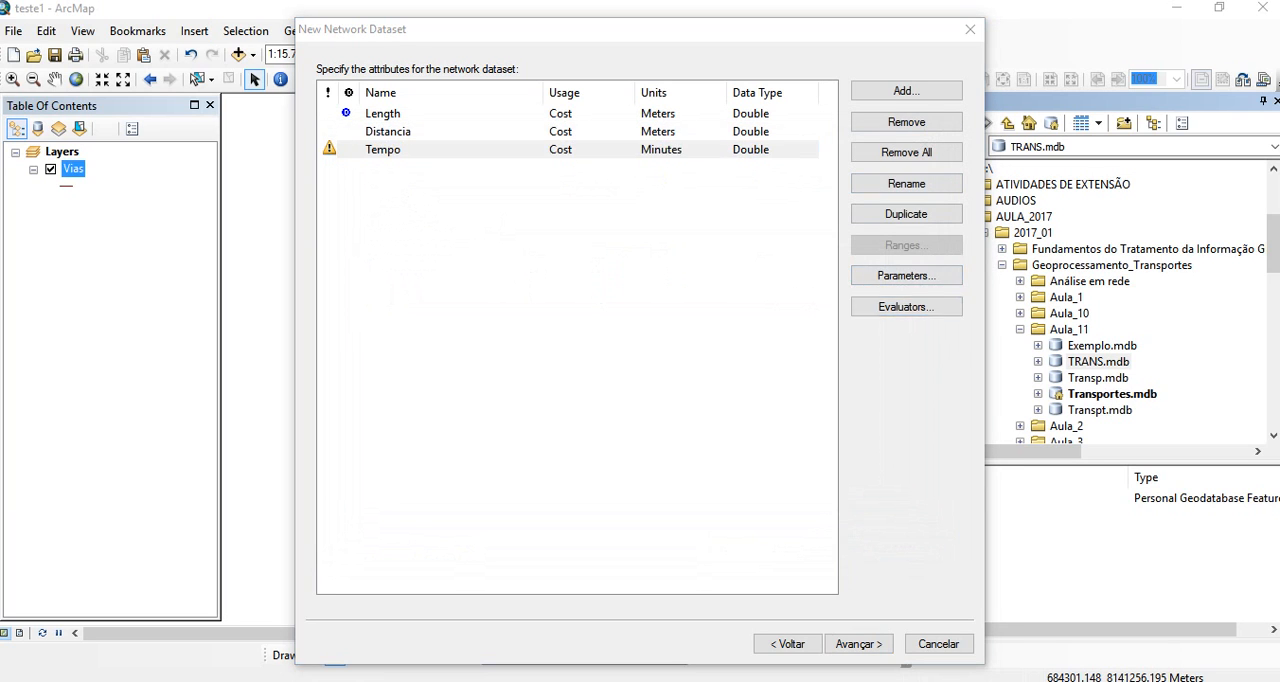
pyautogui.click(704, 278)
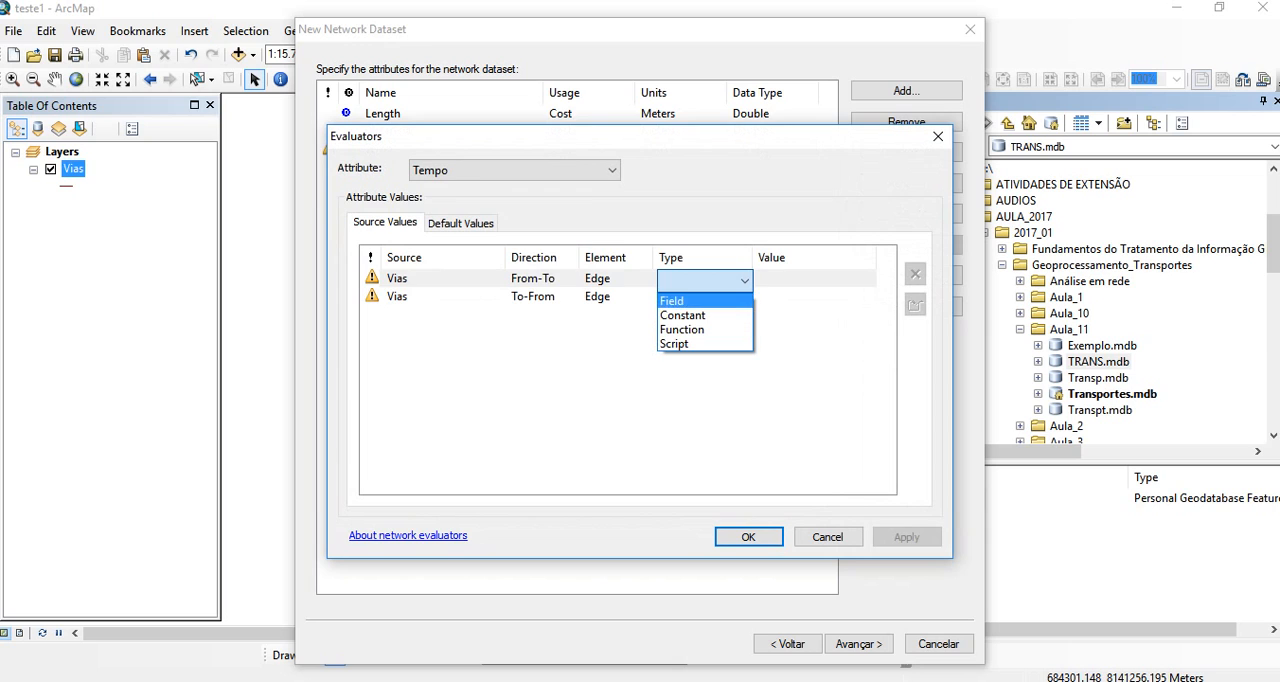
pyautogui.click(672, 300)
pyautogui.click(704, 296)
pyautogui.click(744, 298)
pyautogui.click(672, 319)
# - Assign the Minutos field as Tempo's value for both directions of Vias and apply the evaluators
pyautogui.click(800, 278)
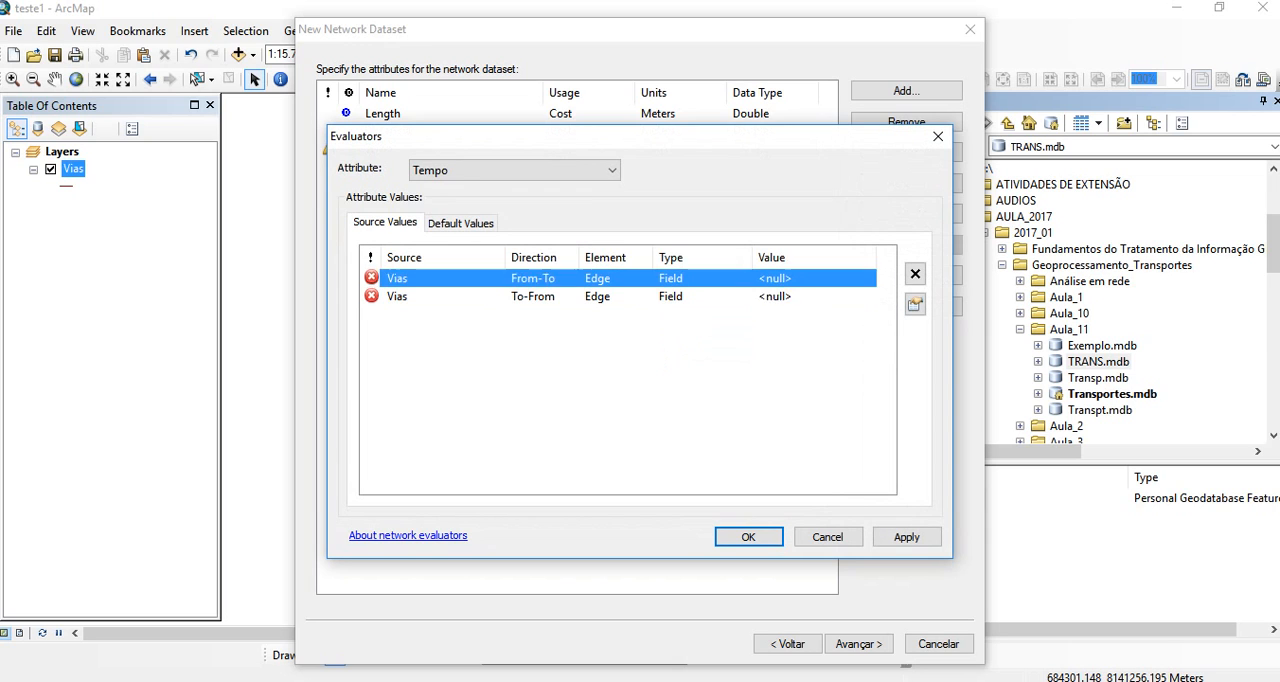
pyautogui.click(868, 280)
pyautogui.click(790, 315)
pyautogui.click(790, 296)
pyautogui.click(868, 297)
pyautogui.click(780, 332)
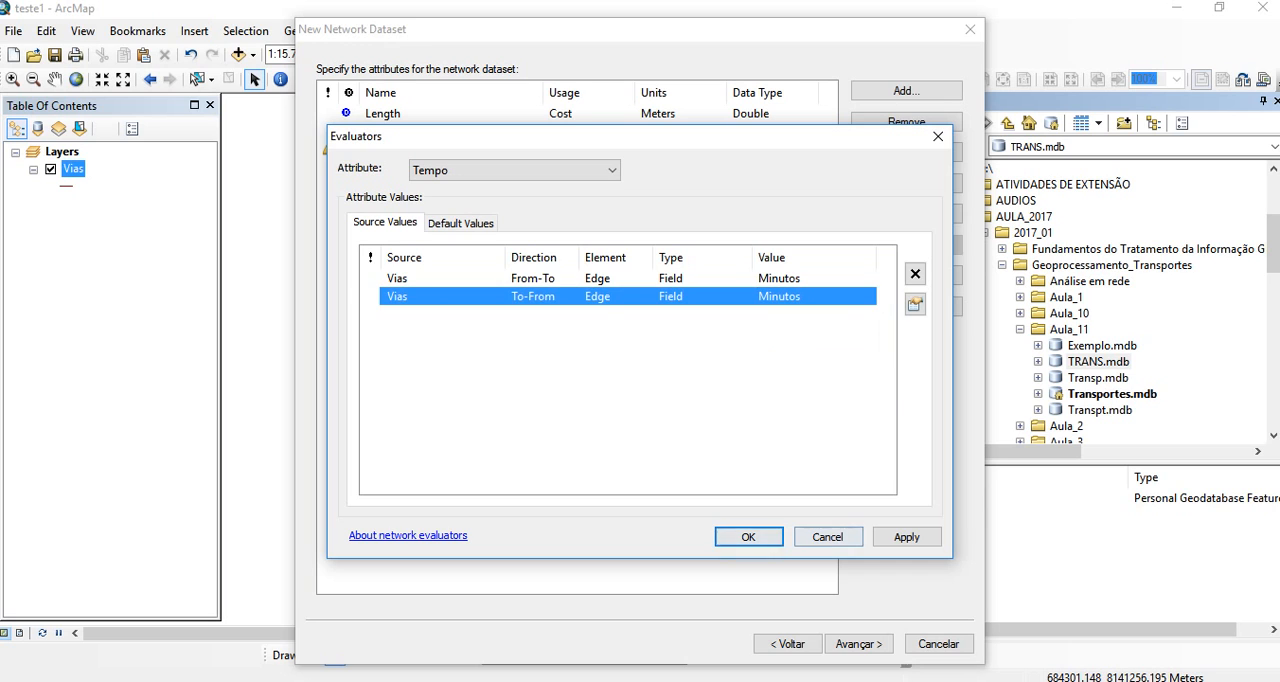
pyautogui.click(907, 537)
pyautogui.click(749, 537)
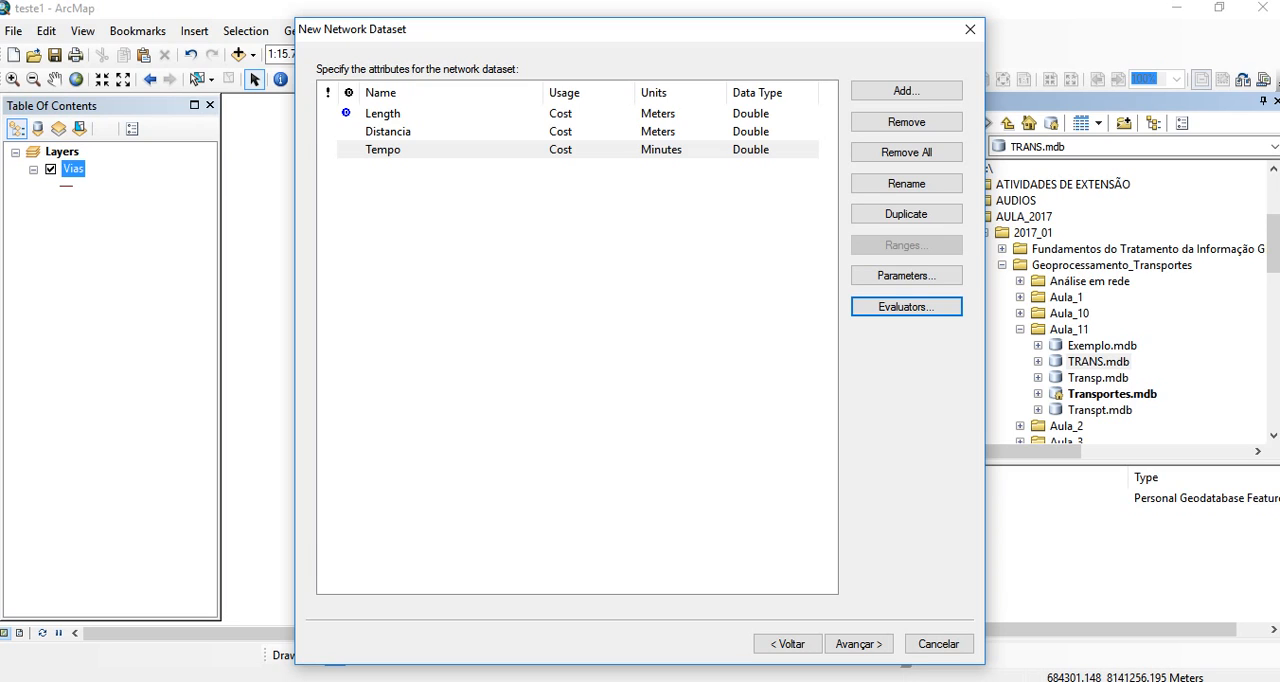
# - Leave the travel mode undefined and set the driving directions' display length units to Meters
pyautogui.click(858, 643)
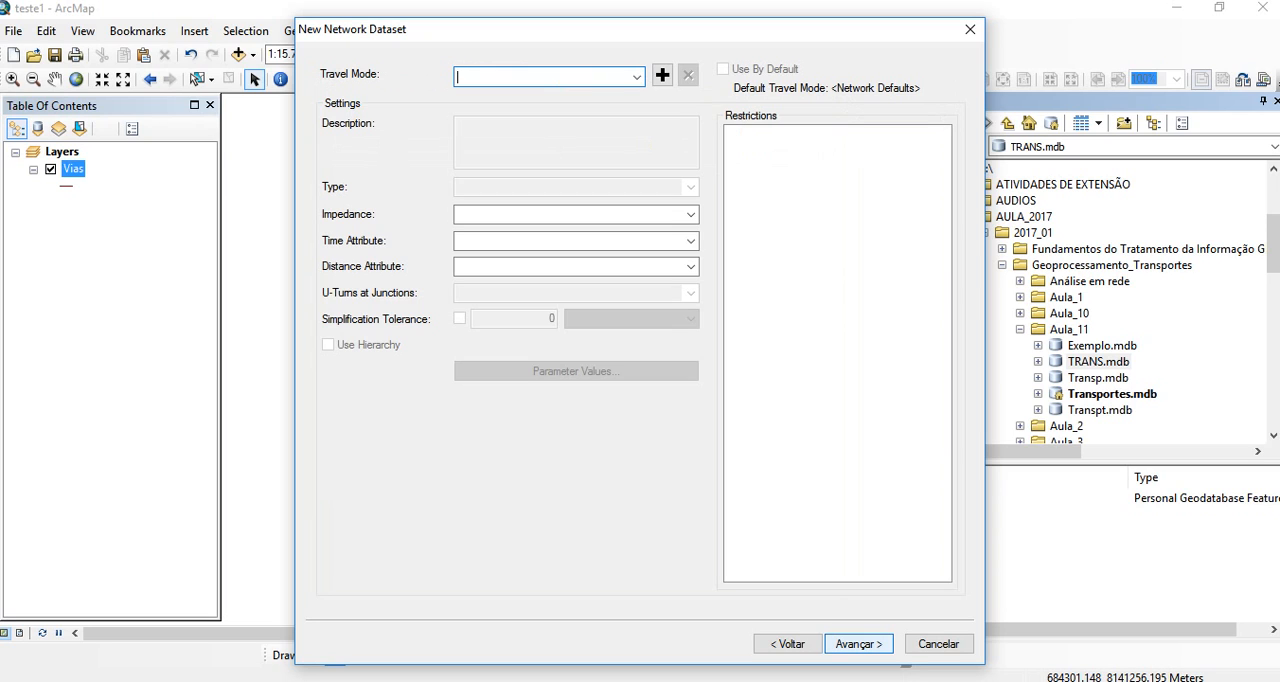
pyautogui.click(858, 643)
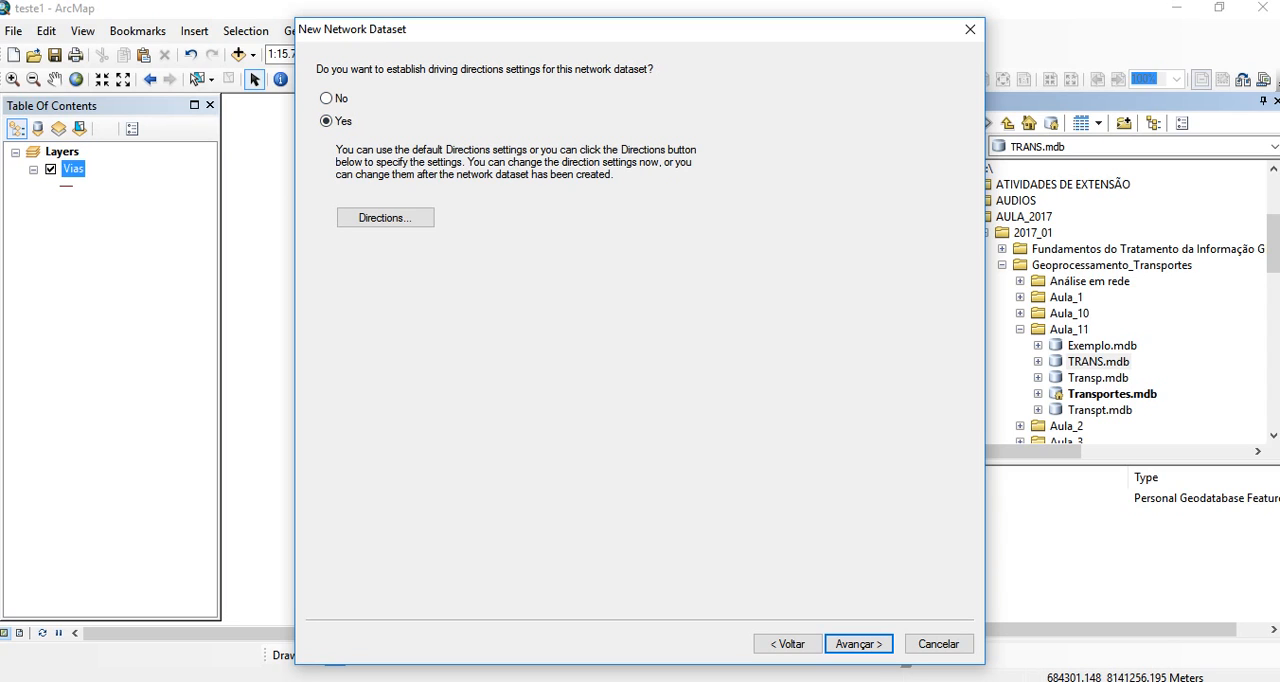
pyautogui.click(385, 217)
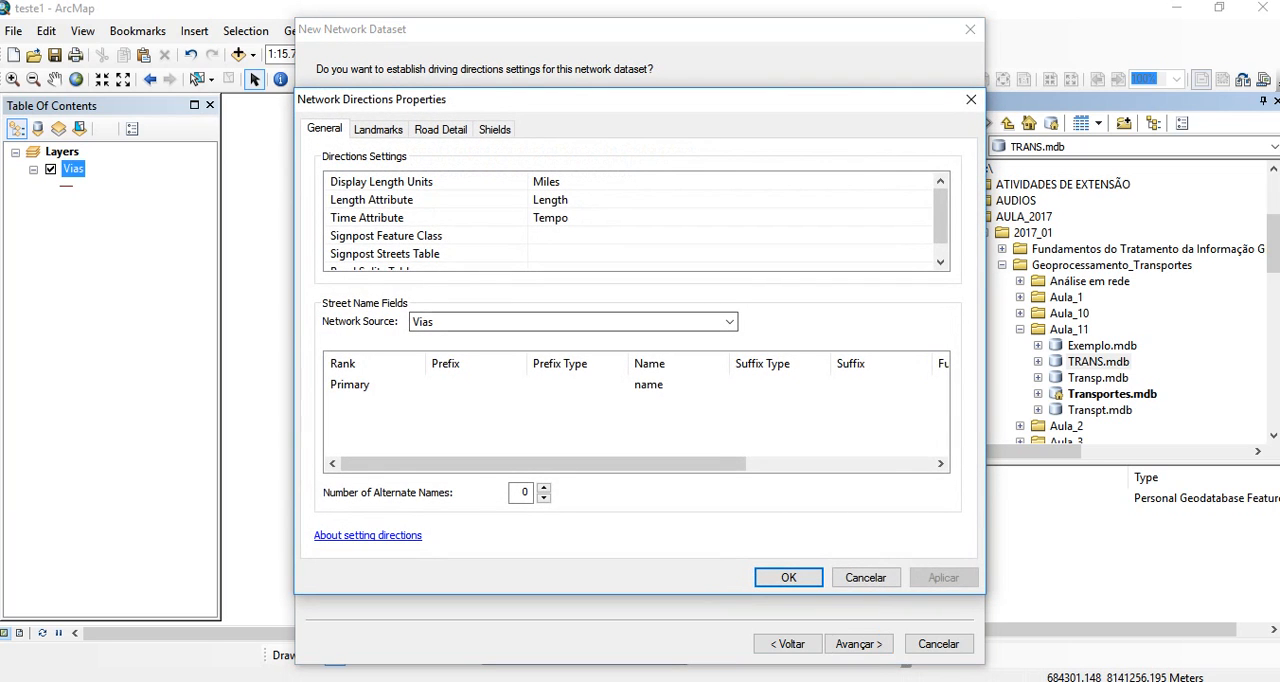
pyautogui.click(600, 182)
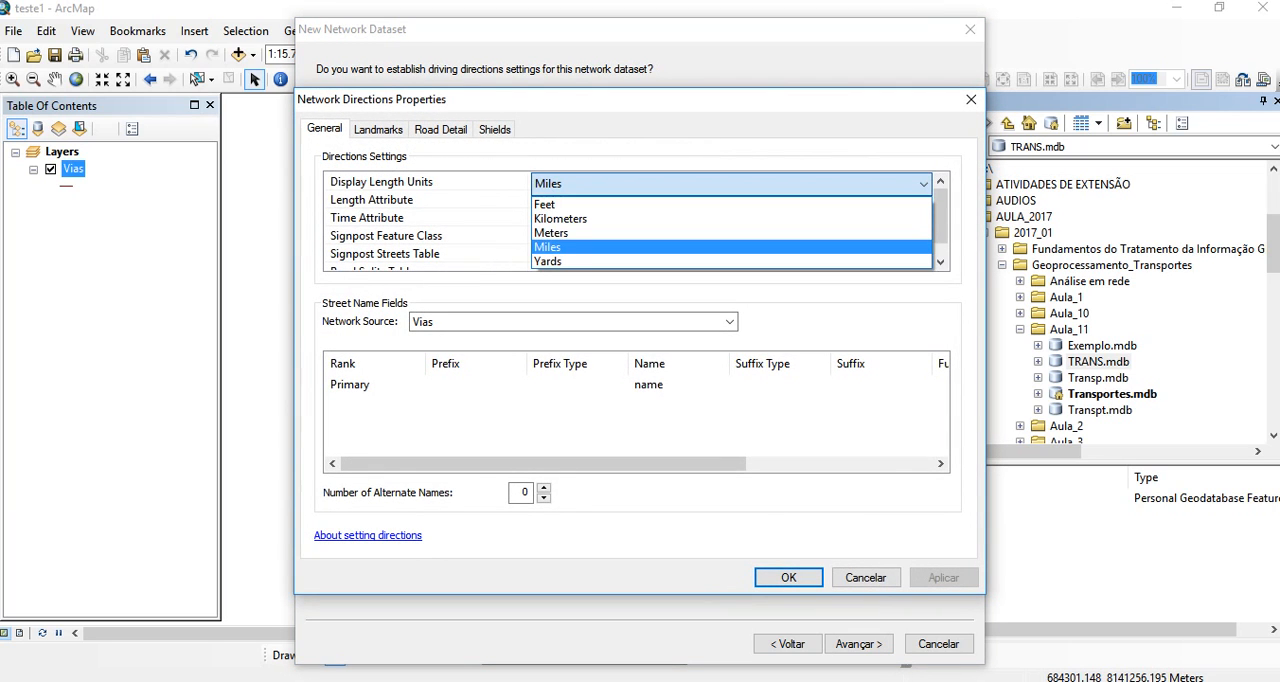
pyautogui.click(552, 233)
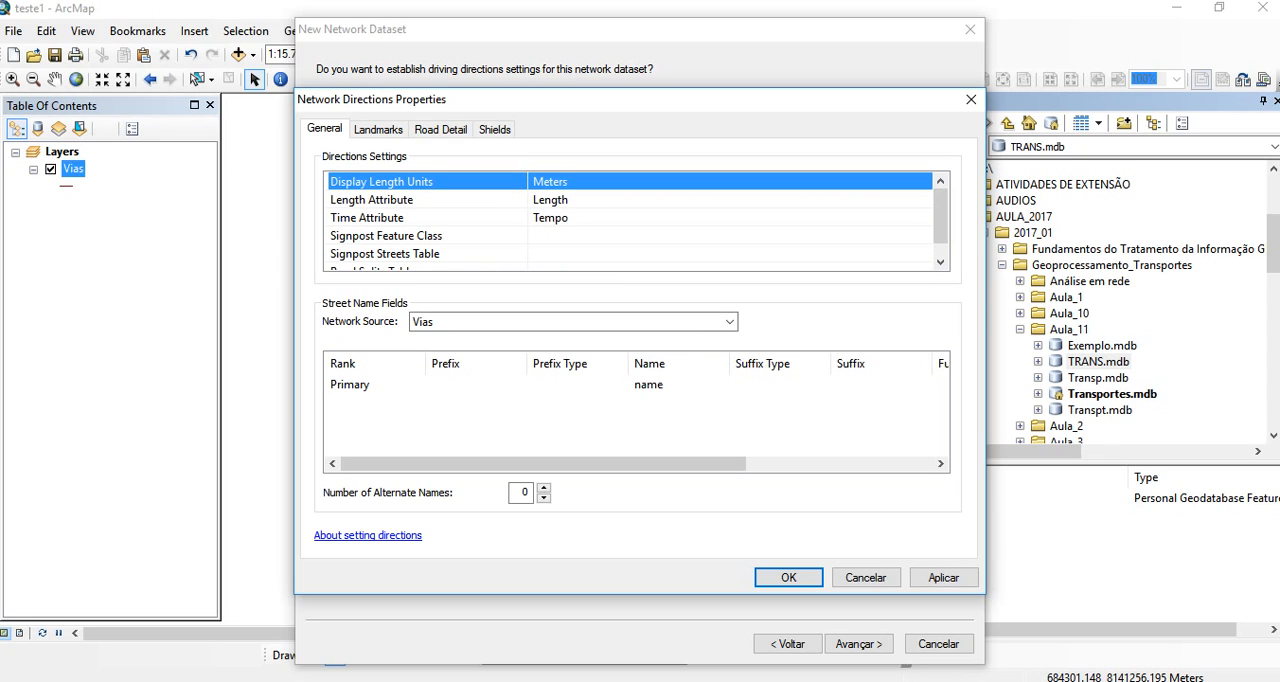
# - Use the name field for primary street names and Distancia as the length attribute in the driving directions settings
pyautogui.click(662, 385)
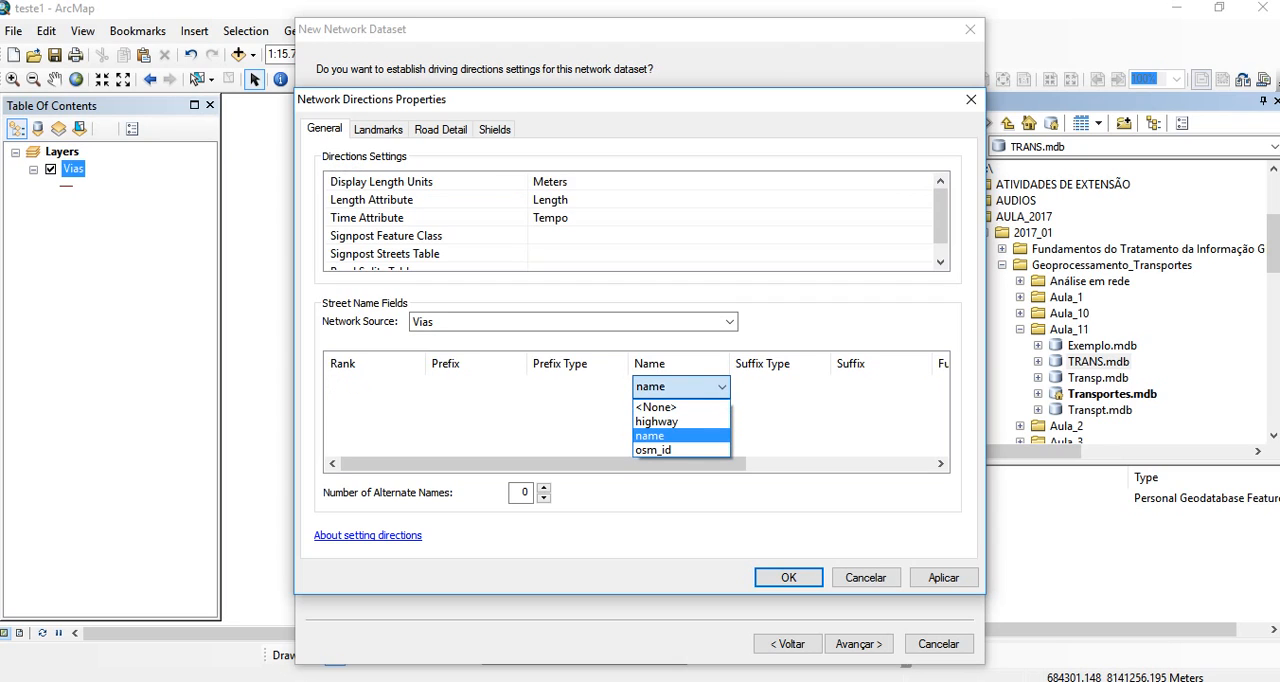
pyautogui.click(651, 436)
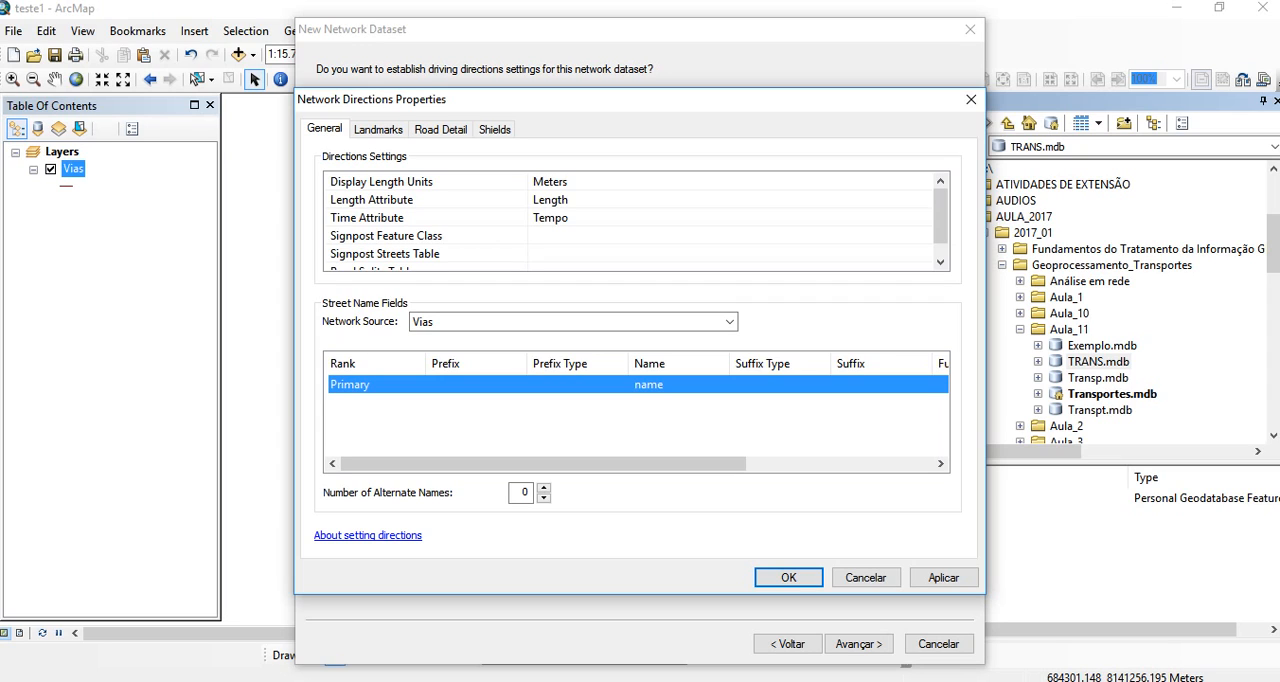
pyautogui.click(566, 200)
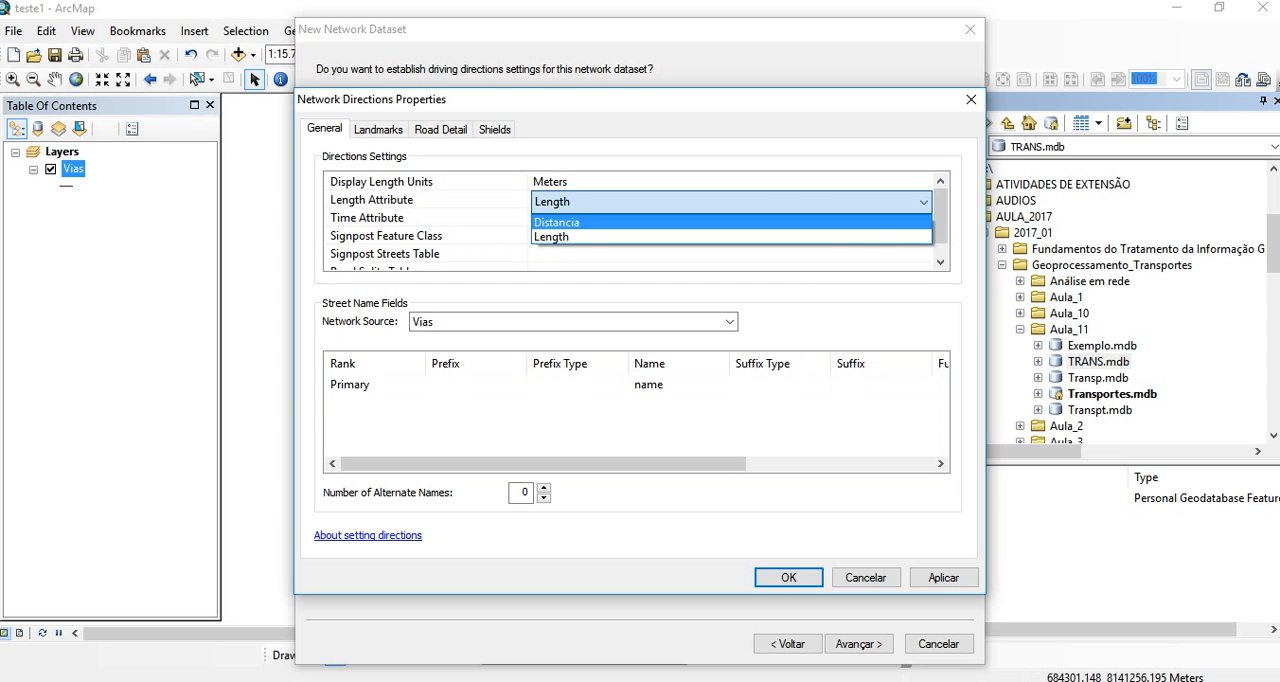
pyautogui.click(557, 223)
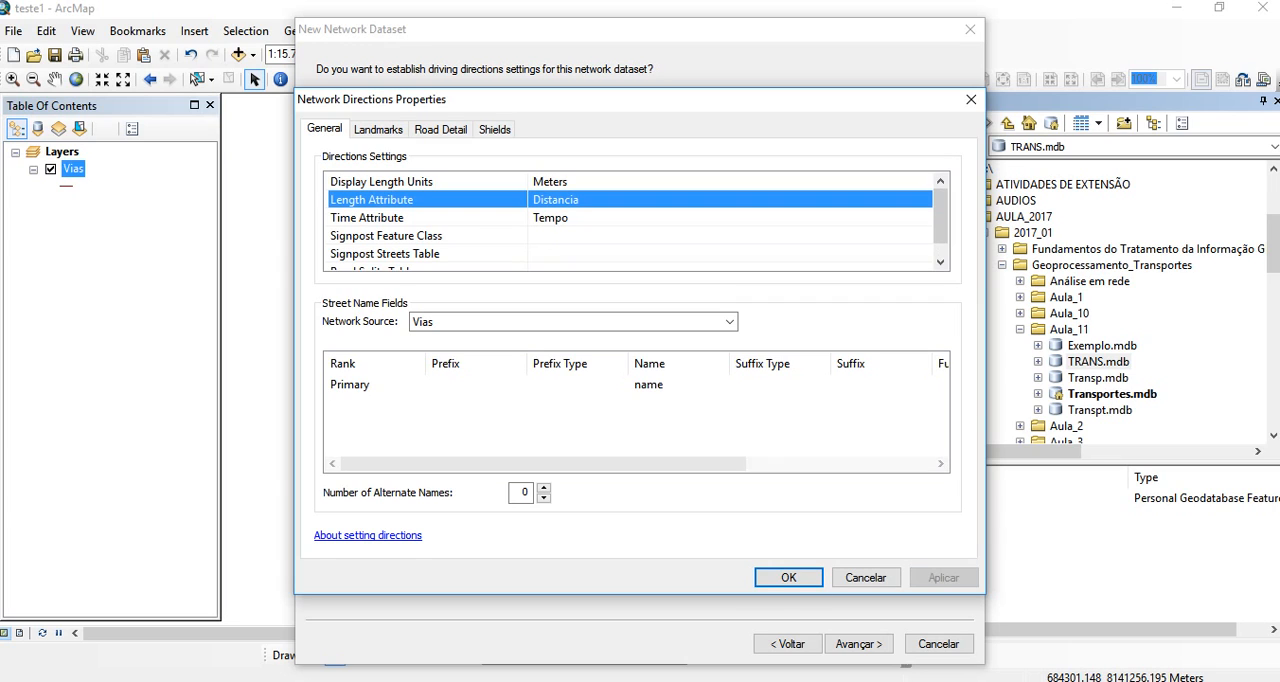
pyautogui.click(788, 577)
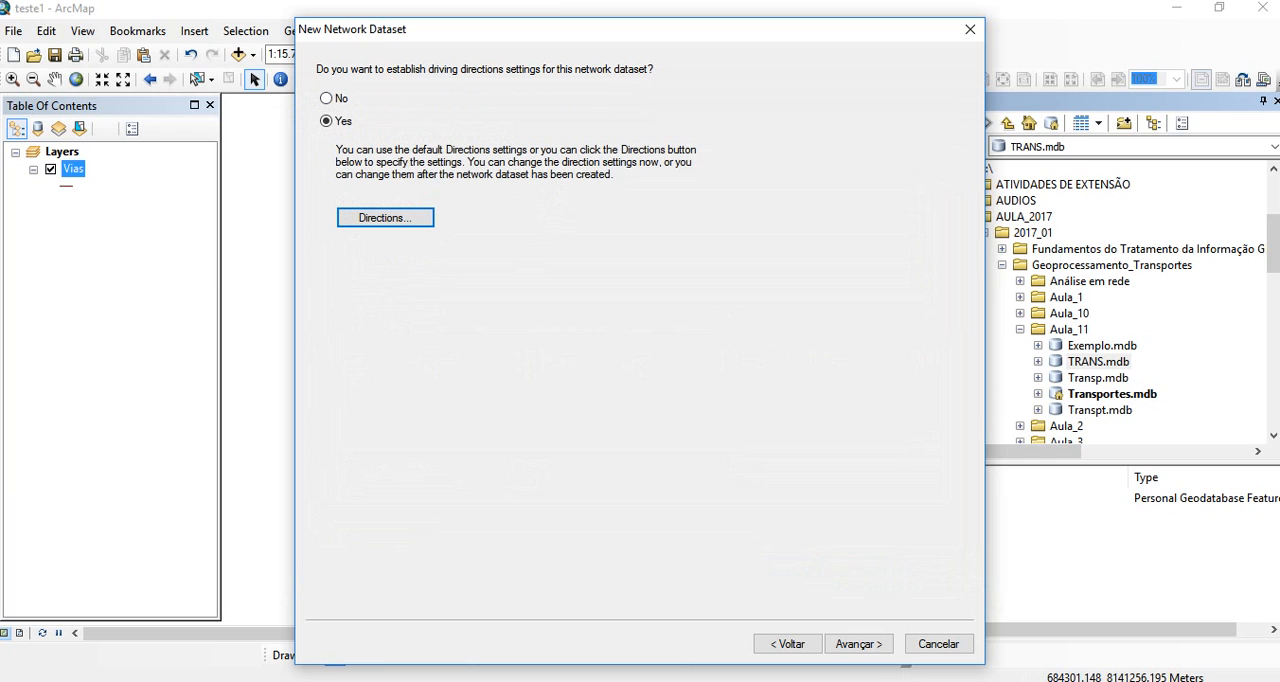
# - Create and build the Vias_ND network dataset, adding it and its participating feature classes to the map
pyautogui.click(858, 643)
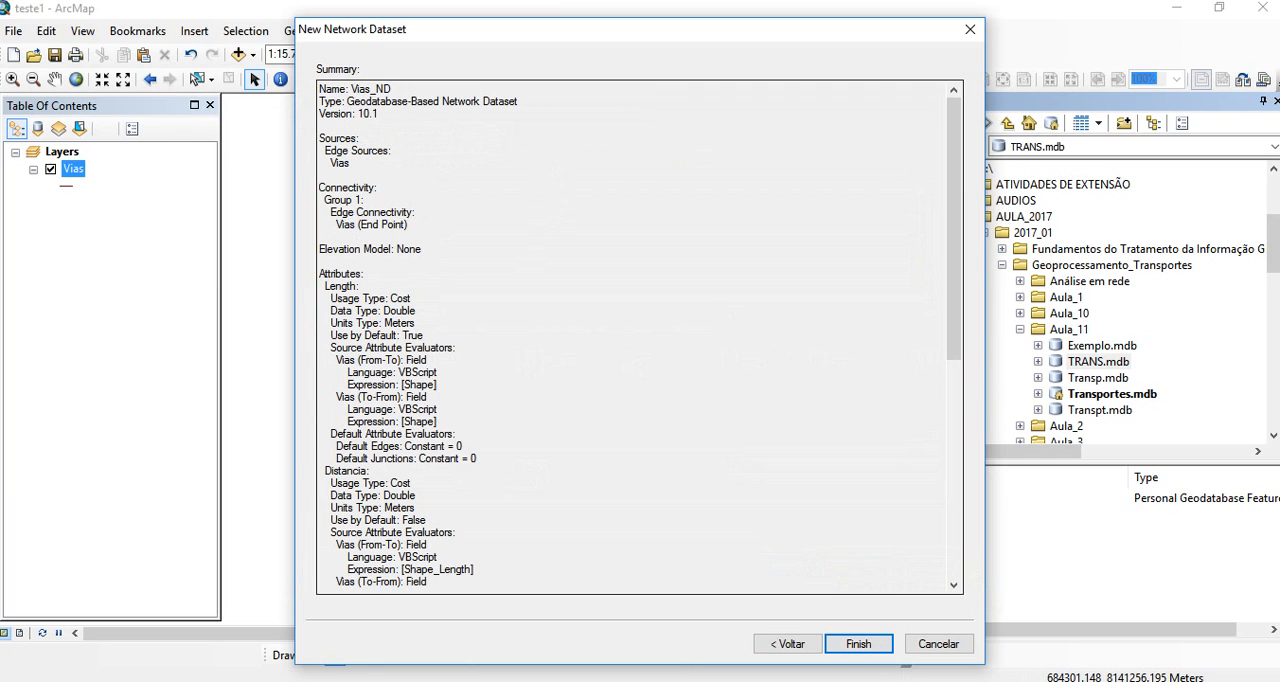
pyautogui.scroll(-5, 640, 337)
pyautogui.scroll(-5, 640, 337)
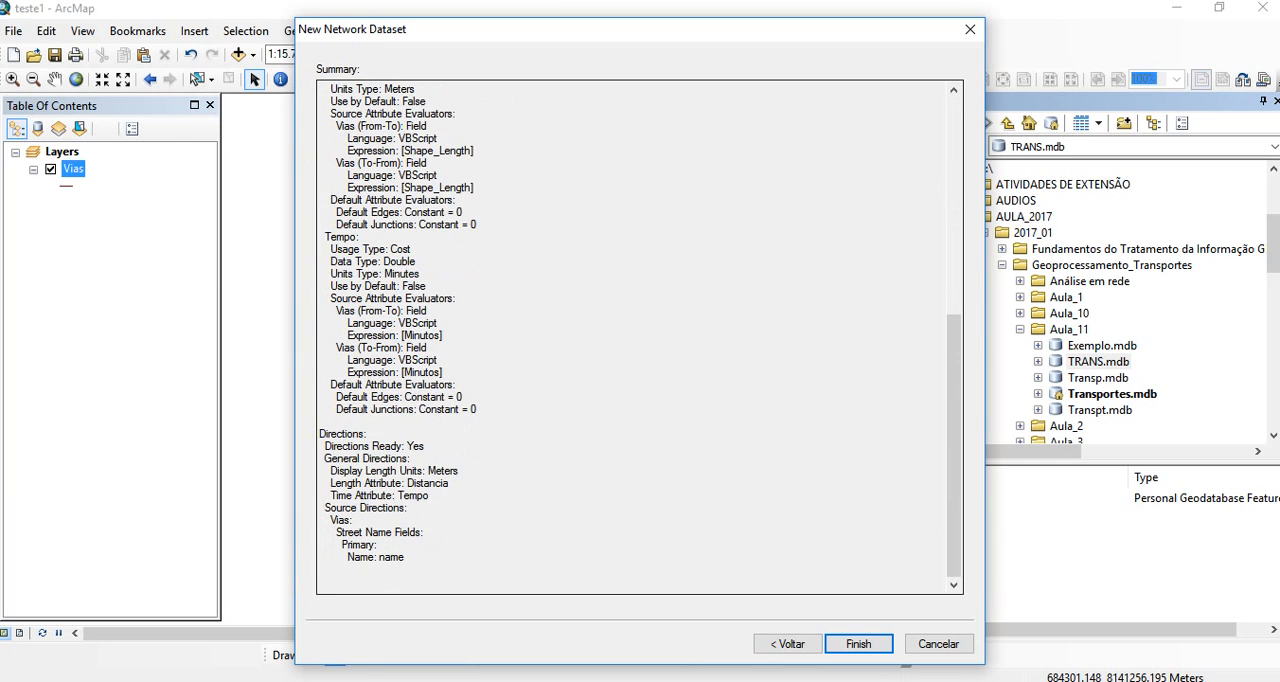
pyautogui.click(858, 643)
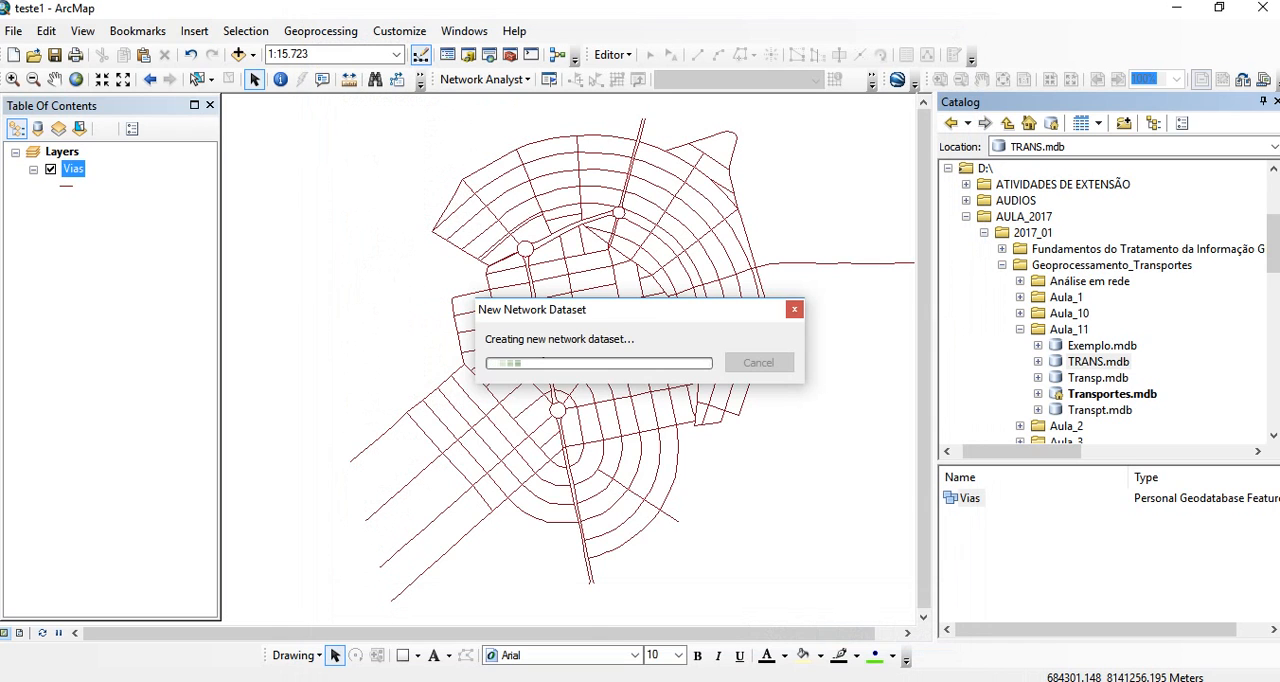
pyautogui.press('Return')
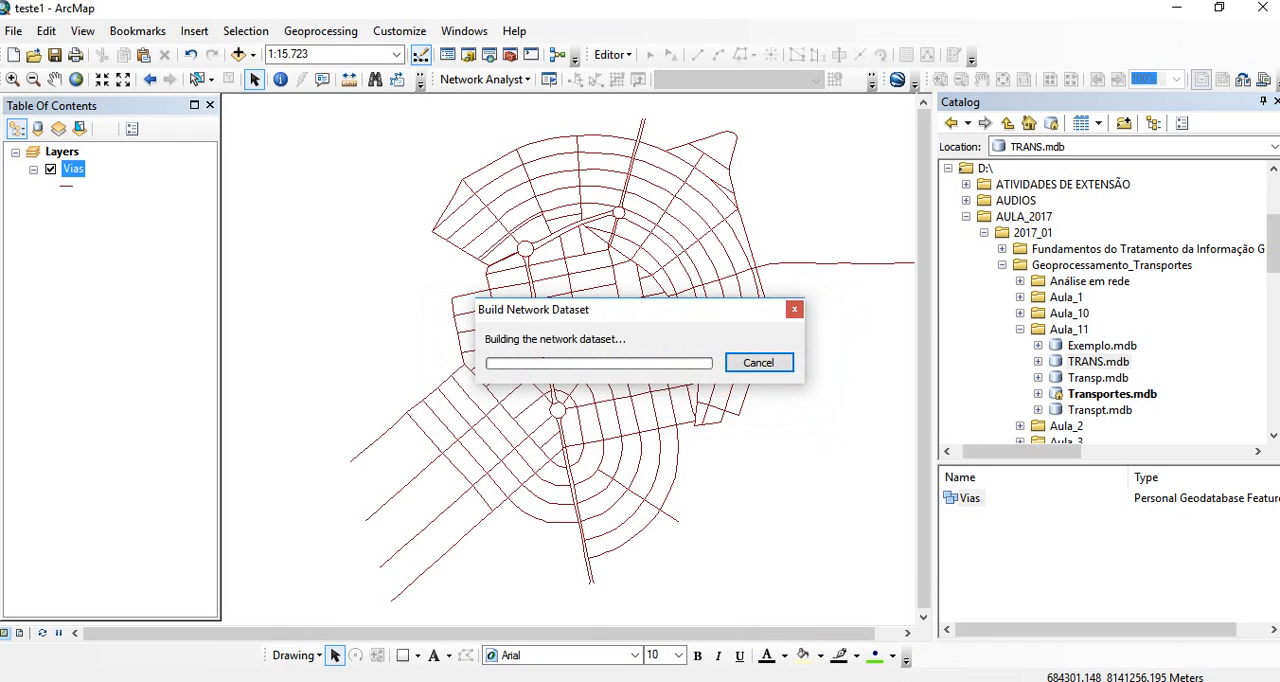
pyautogui.press('Return')
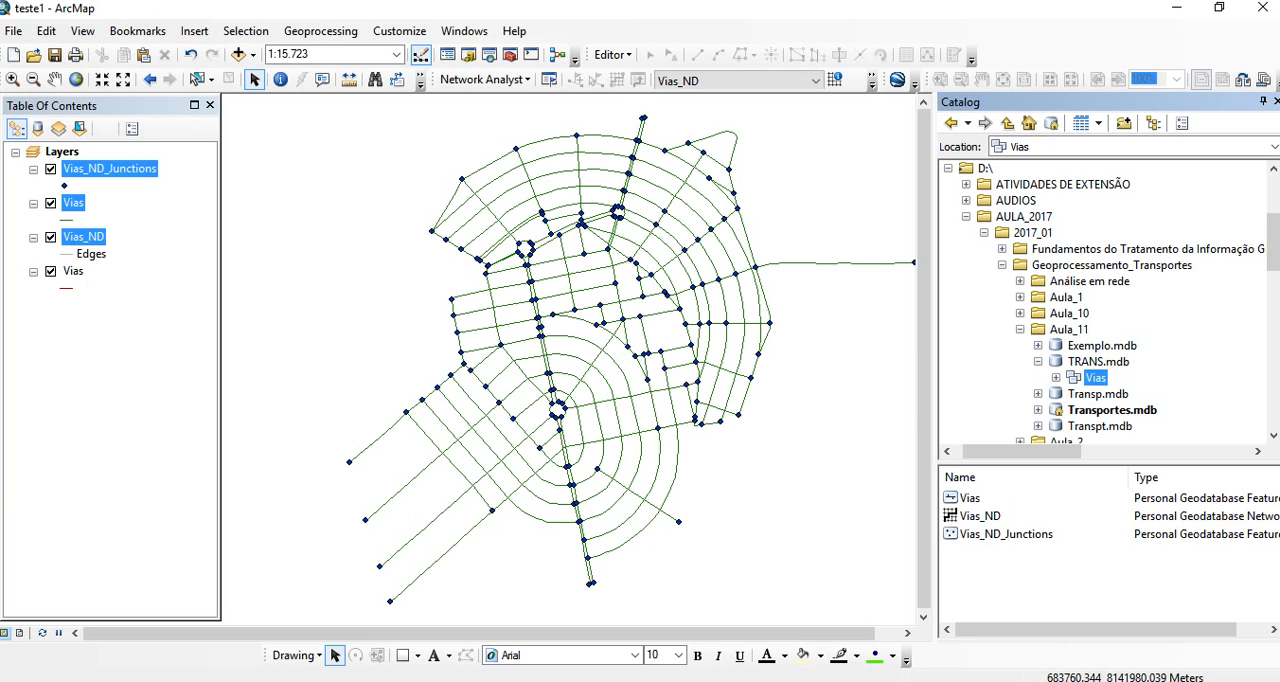
# - Make Vias_ND_Junctions the only selectable layer in the map
pyautogui.rightClick(68, 154)
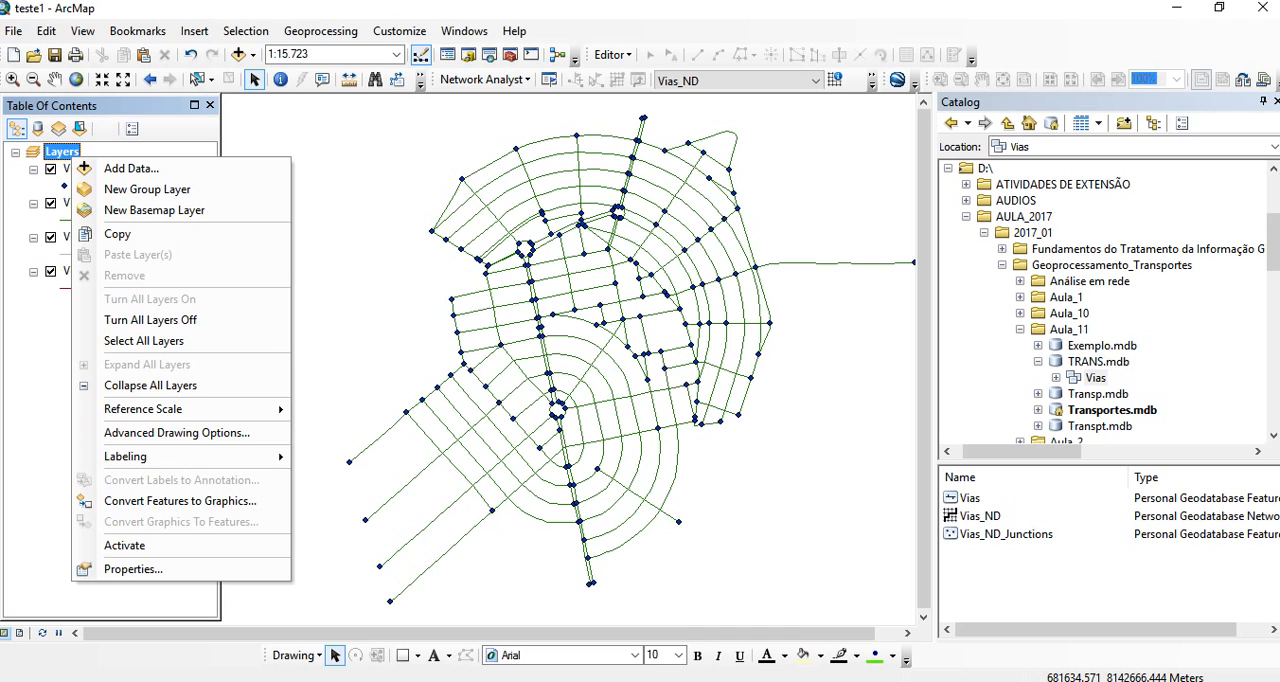
pyautogui.rightClick(64, 167)
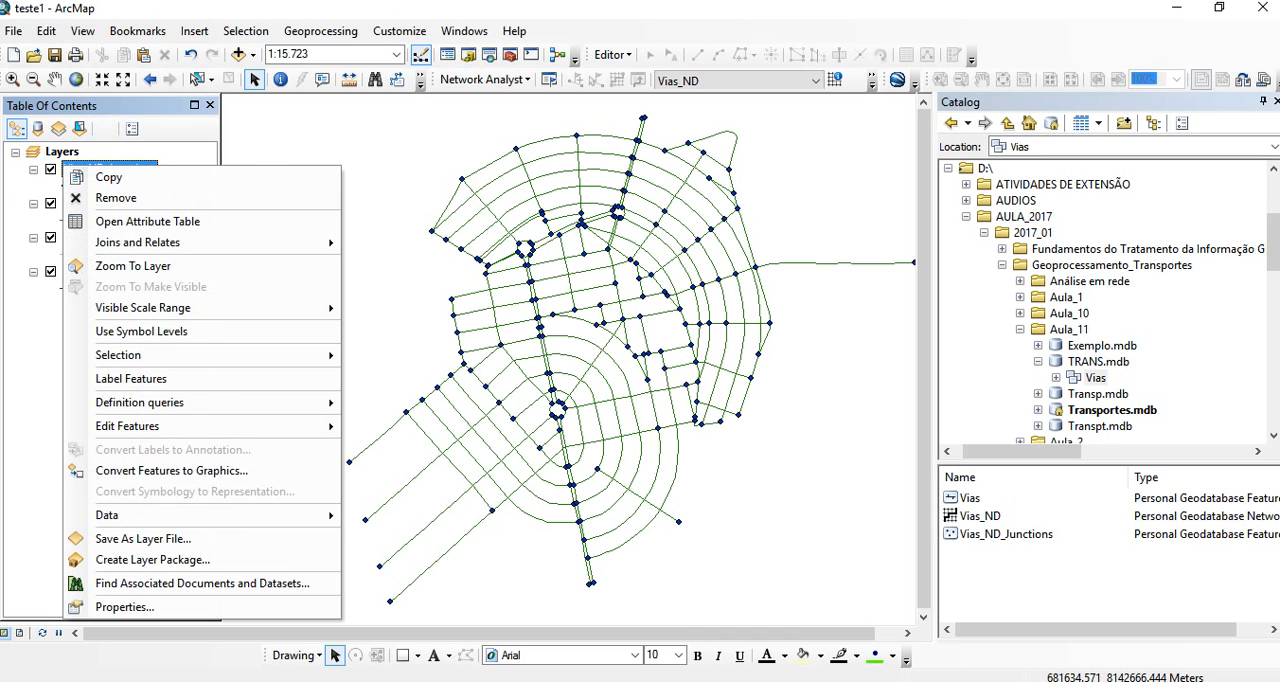
pyautogui.press('Escape')
pyautogui.rightClick(88, 170)
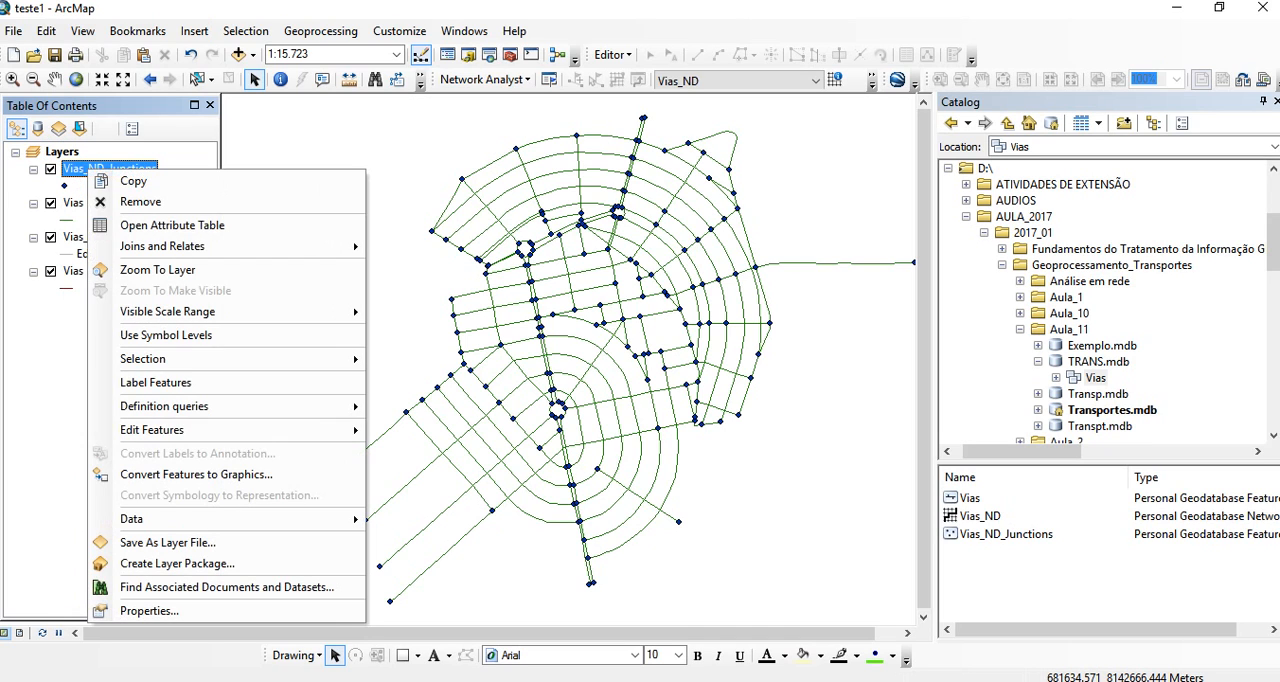
pyautogui.moveTo(143, 358)
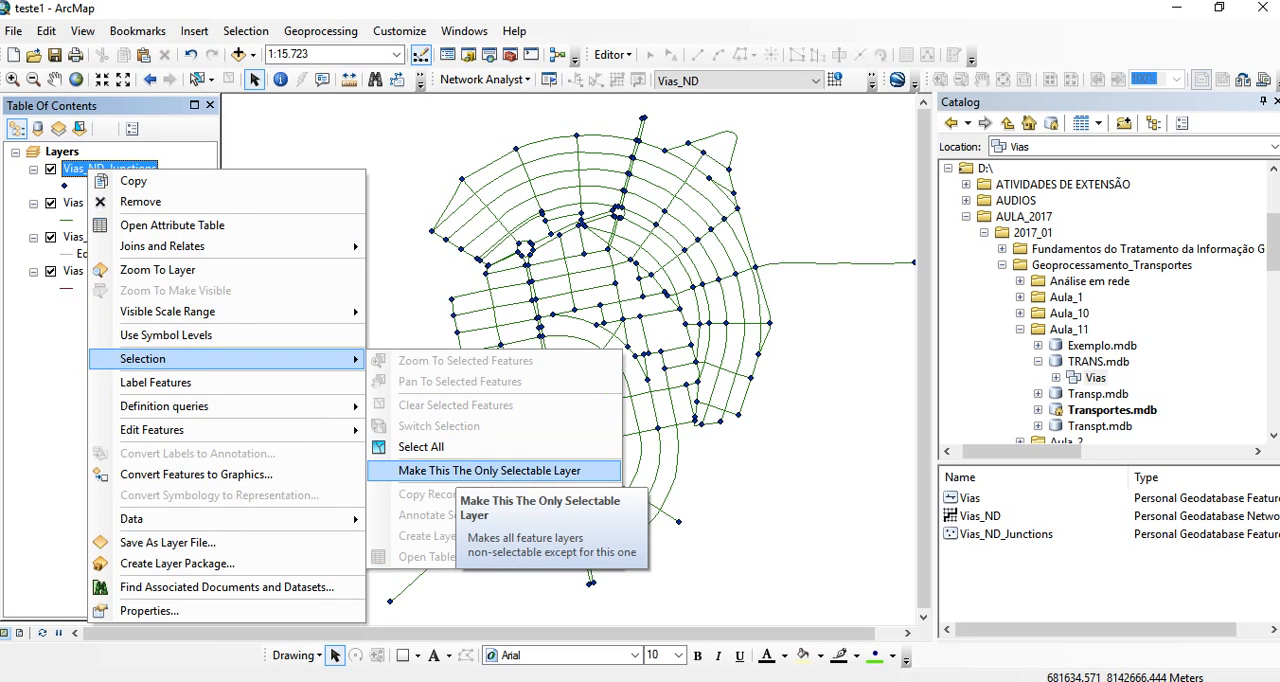
pyautogui.click(450, 470)
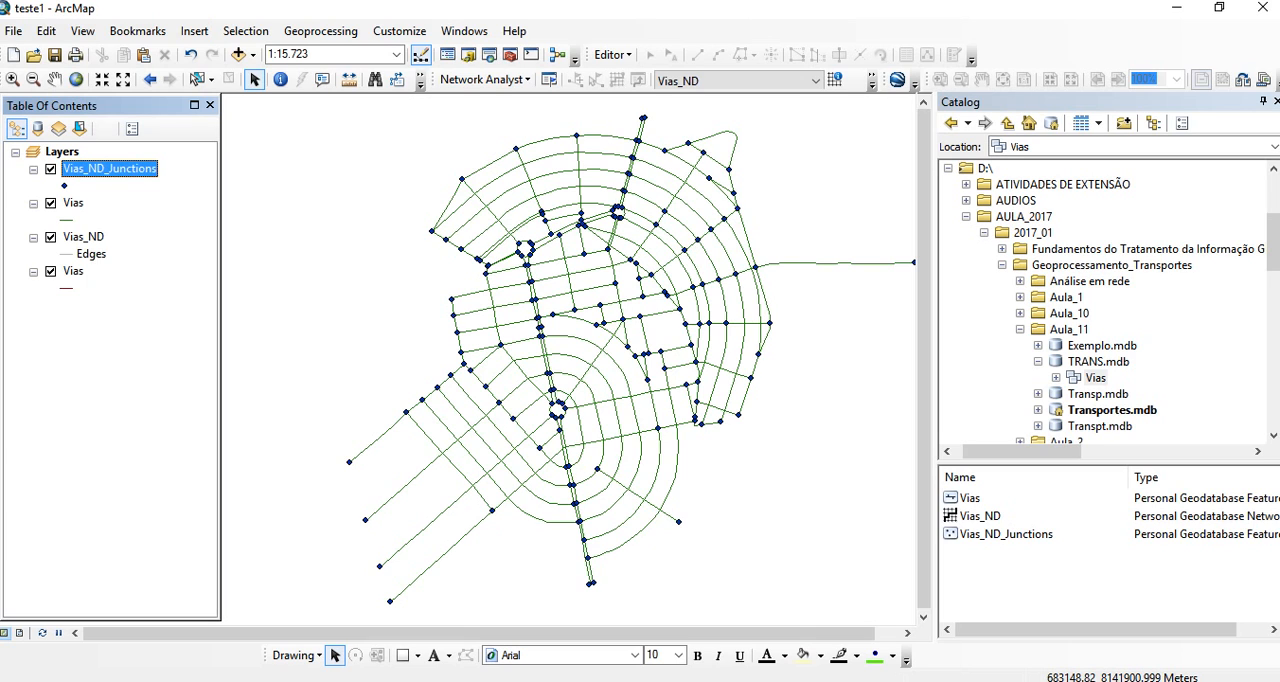
# - Create a new route analysis layer on the Vias_ND network and show the Network Analyst window
pyautogui.click(485, 79)
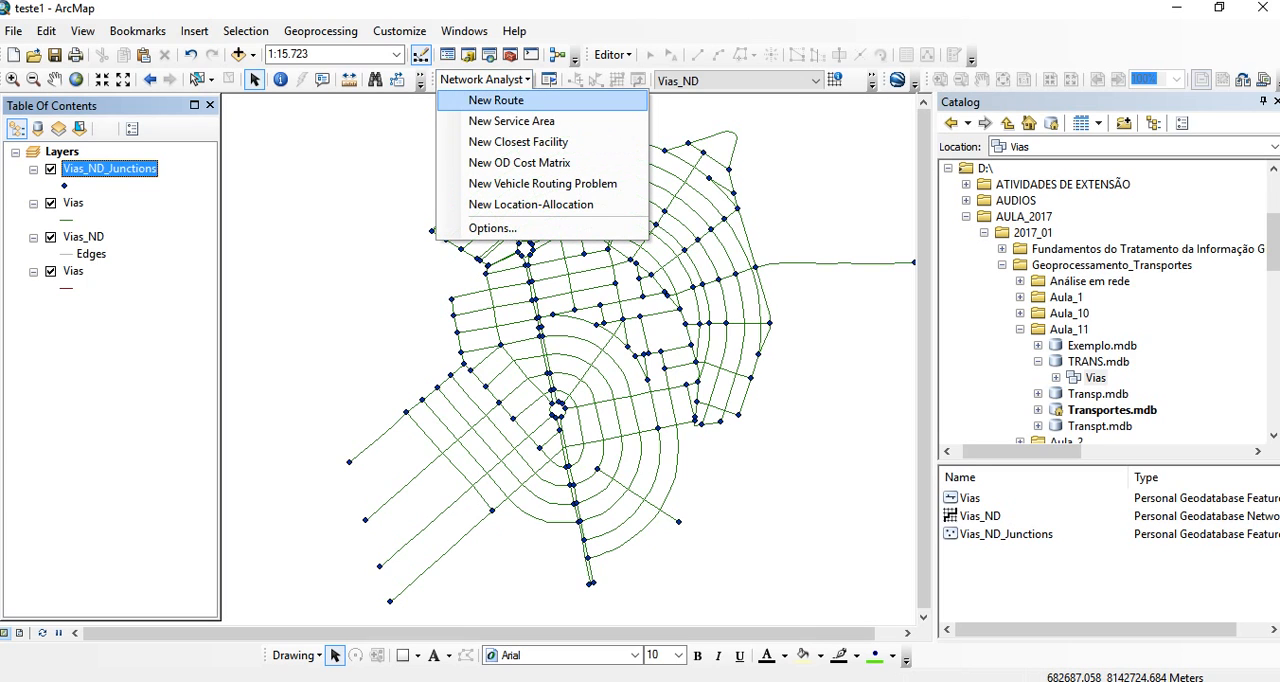
pyautogui.click(496, 100)
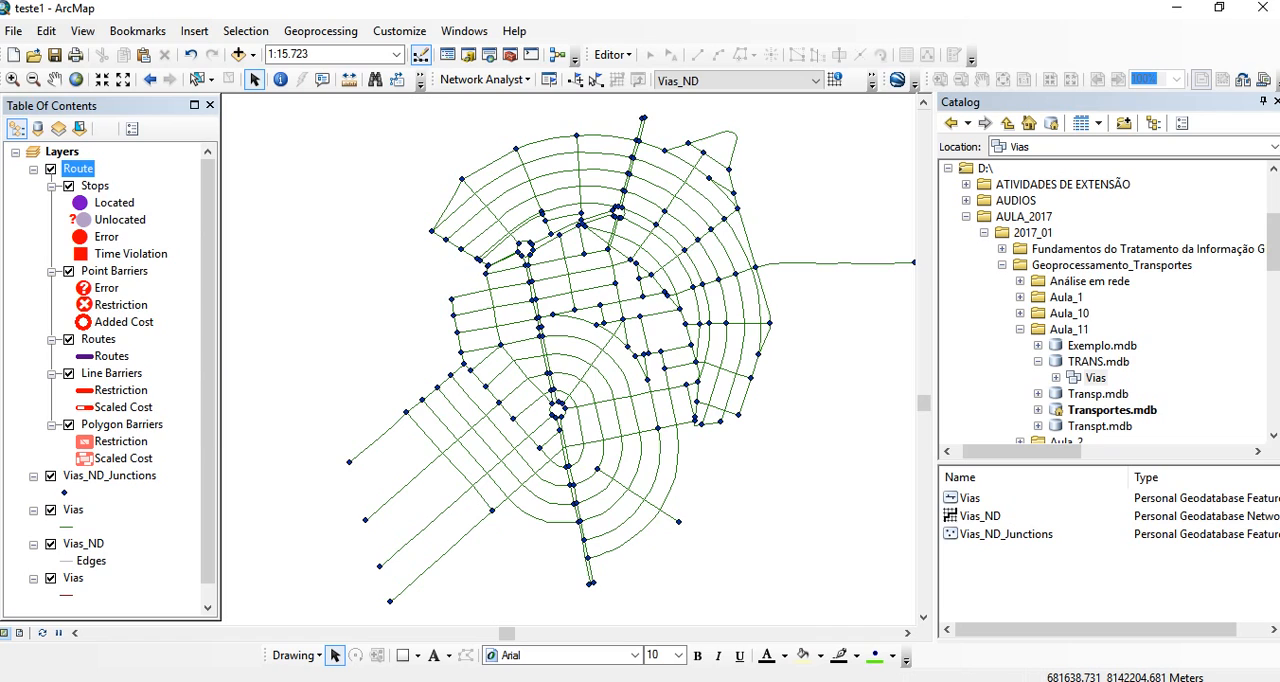
pyautogui.rightClick(78, 168)
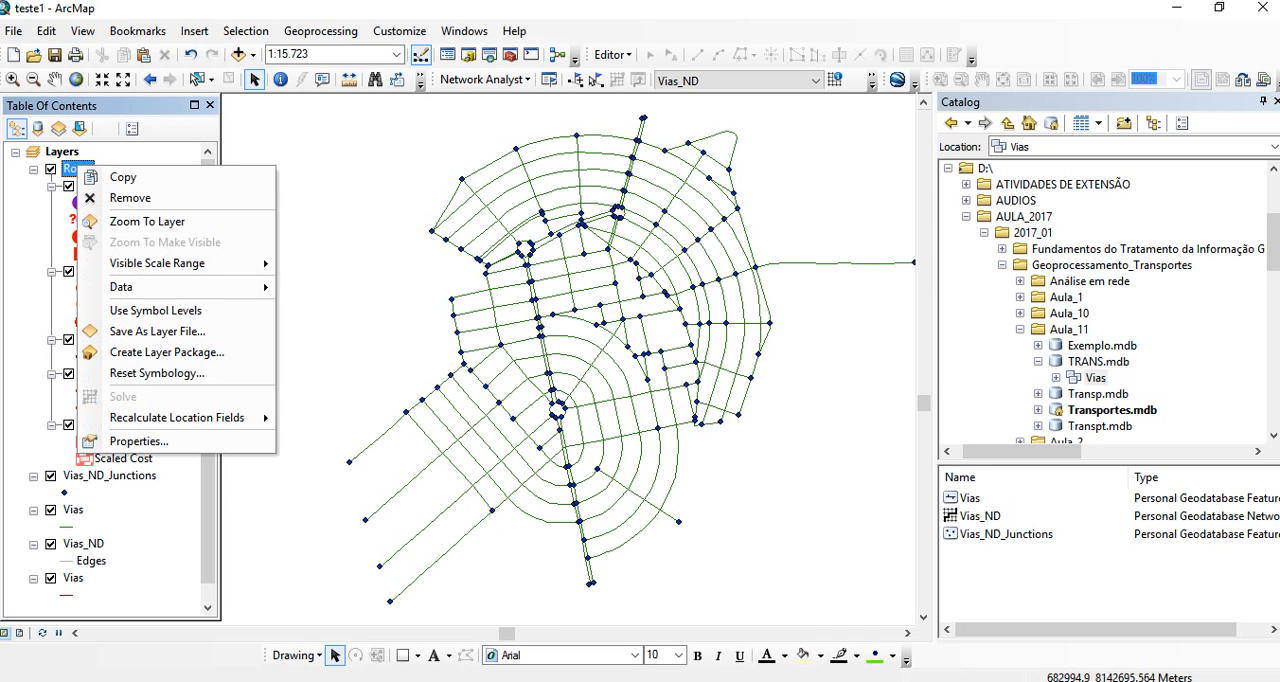
pyautogui.click(549, 80)
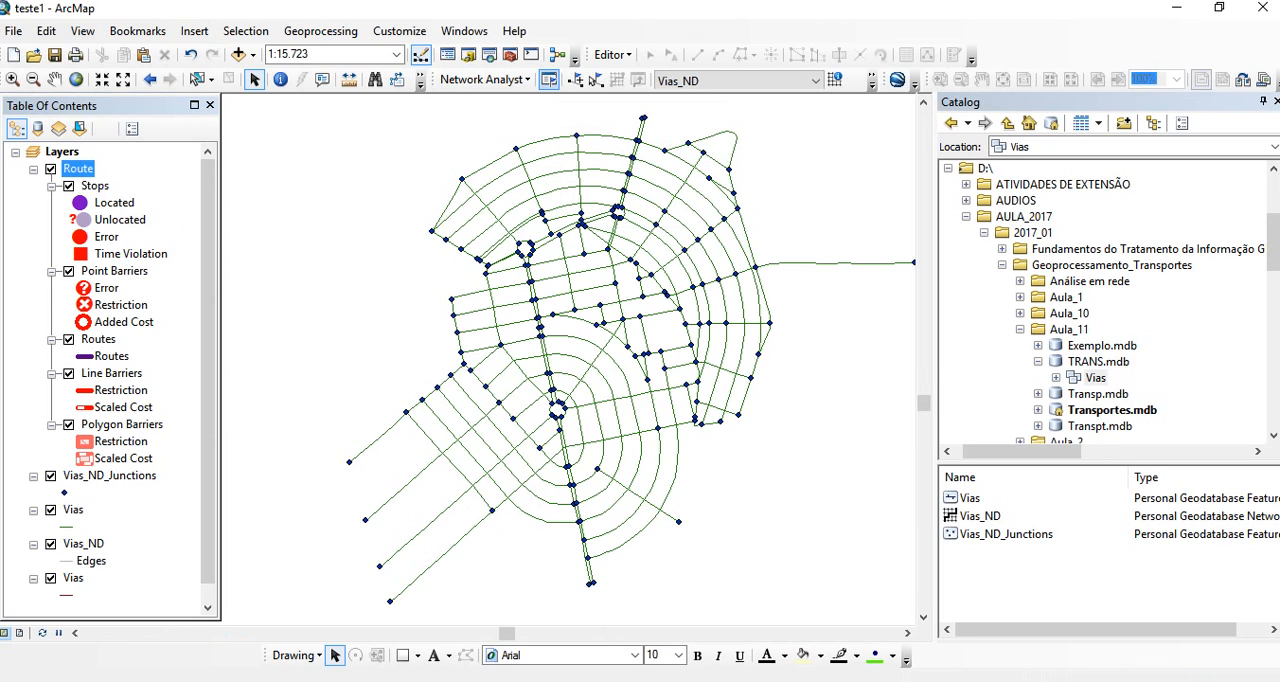
pyautogui.moveTo(120, 105); pyautogui.dragTo(248, 106)
pyautogui.click(549, 80)
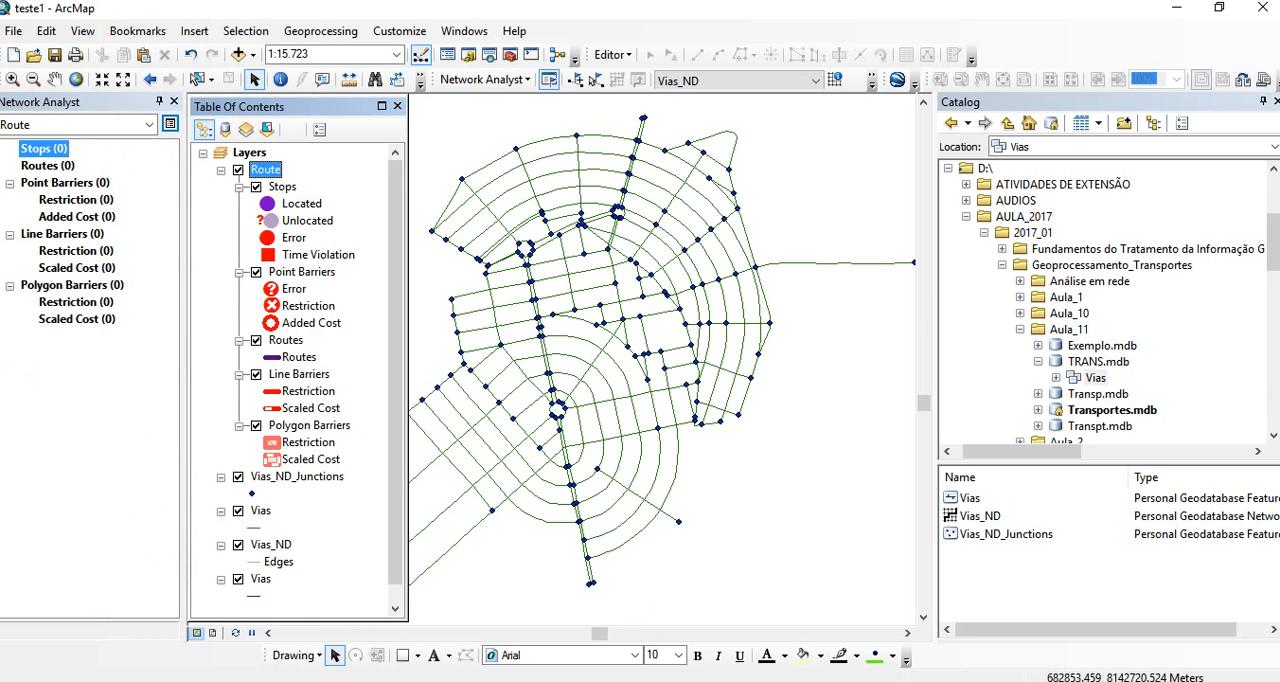
# - Place two route stops on the network, one in the northeastern outer rings and one south of it on the eastern cross street
pyautogui.click(47, 166)
pyautogui.click(44, 149)
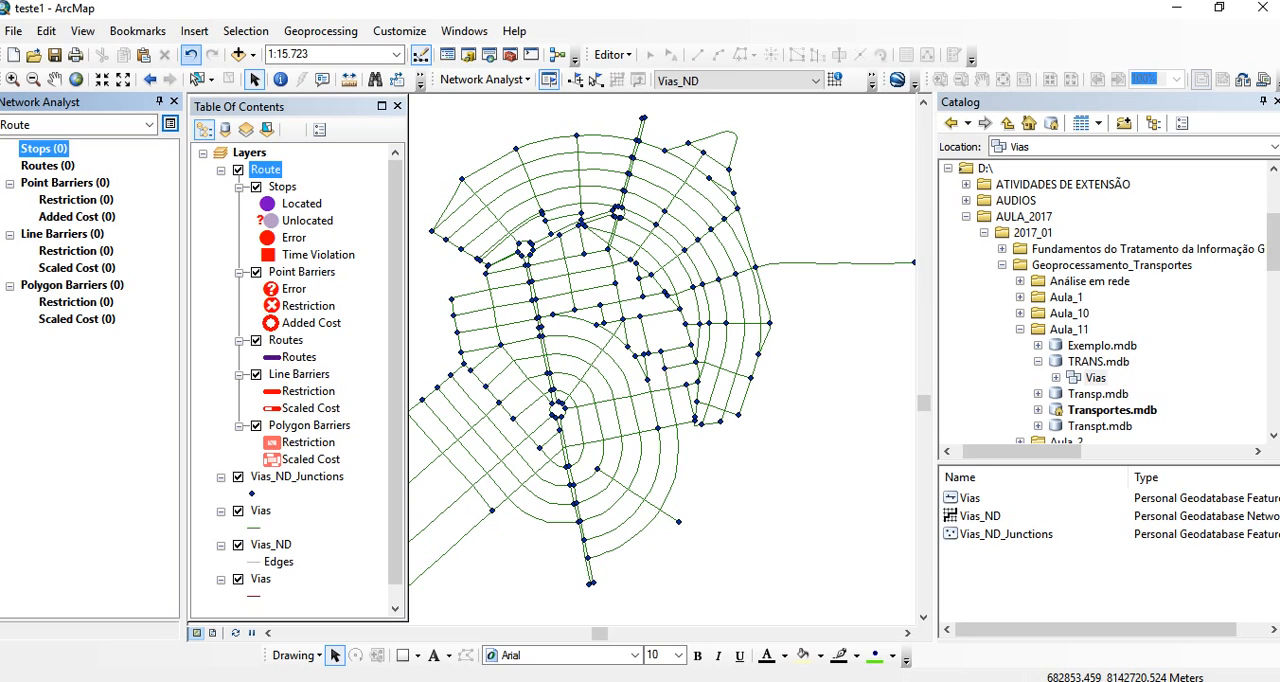
pyautogui.click(574, 79)
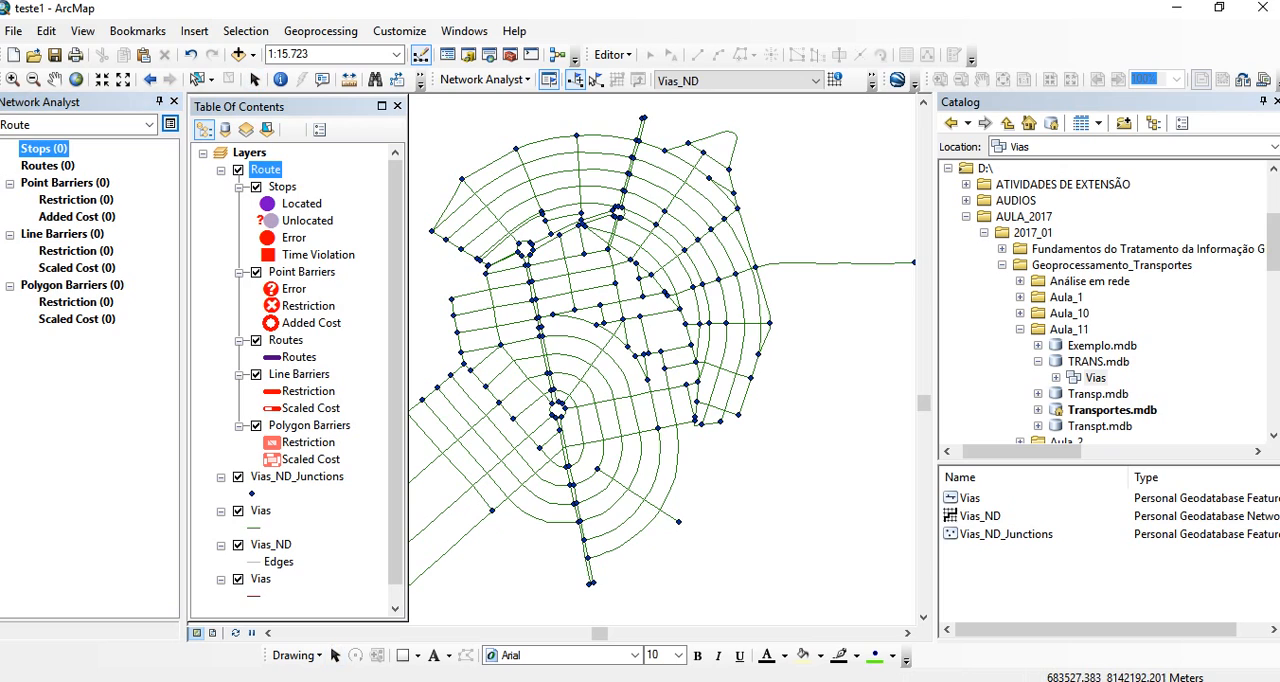
pyautogui.click(719, 222)
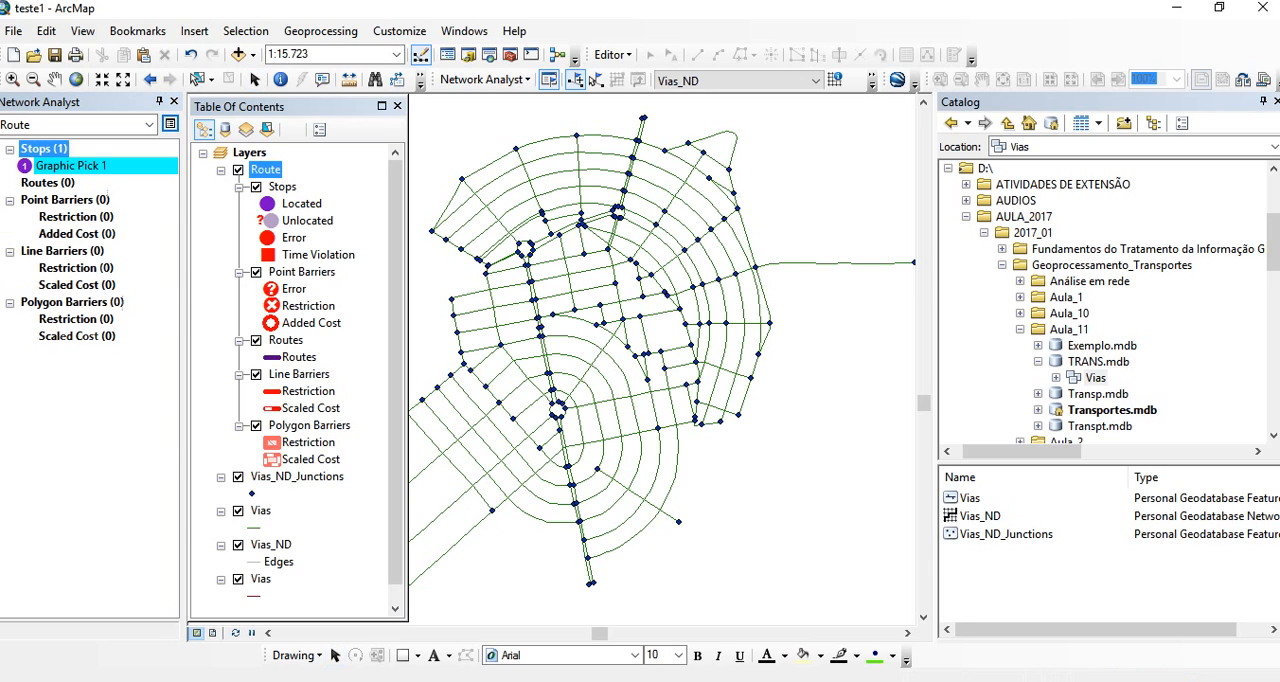
pyautogui.click(718, 323)
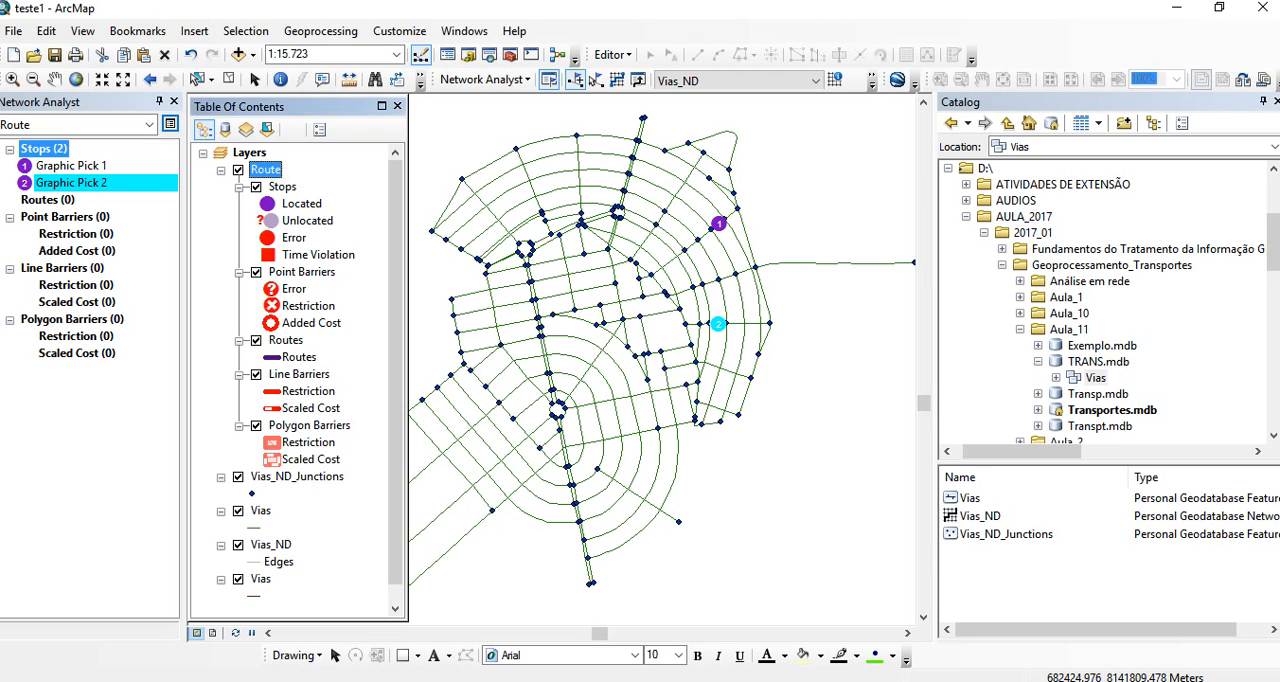
# - Set the Route layer's impedance to Distancia (Meters) and clear the selected features
pyautogui.rightClick(272, 170)
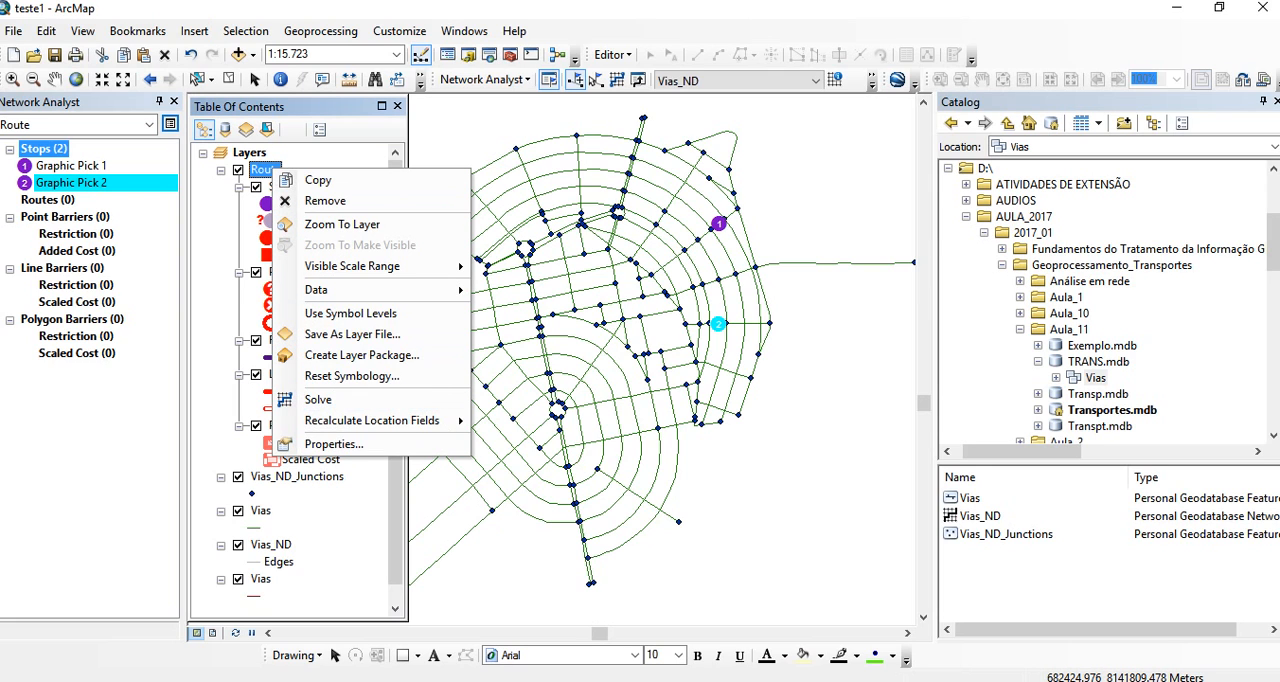
pyautogui.click(333, 444)
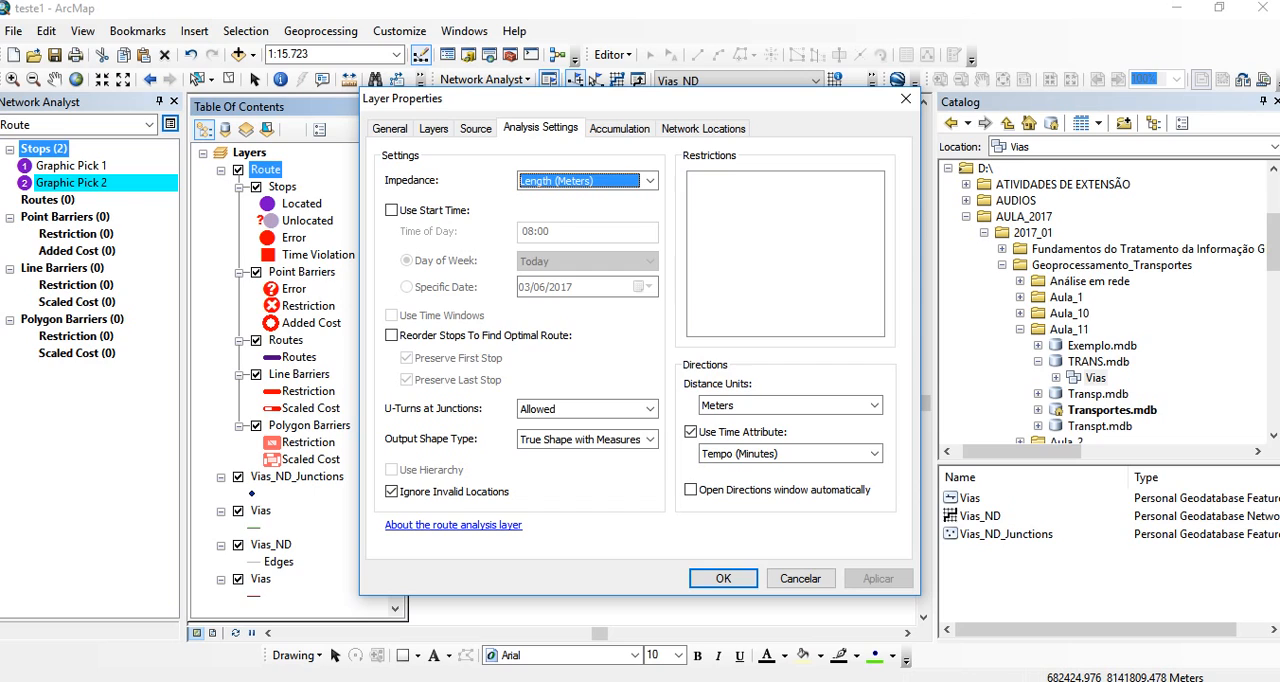
pyautogui.click(650, 181)
pyautogui.click(561, 198)
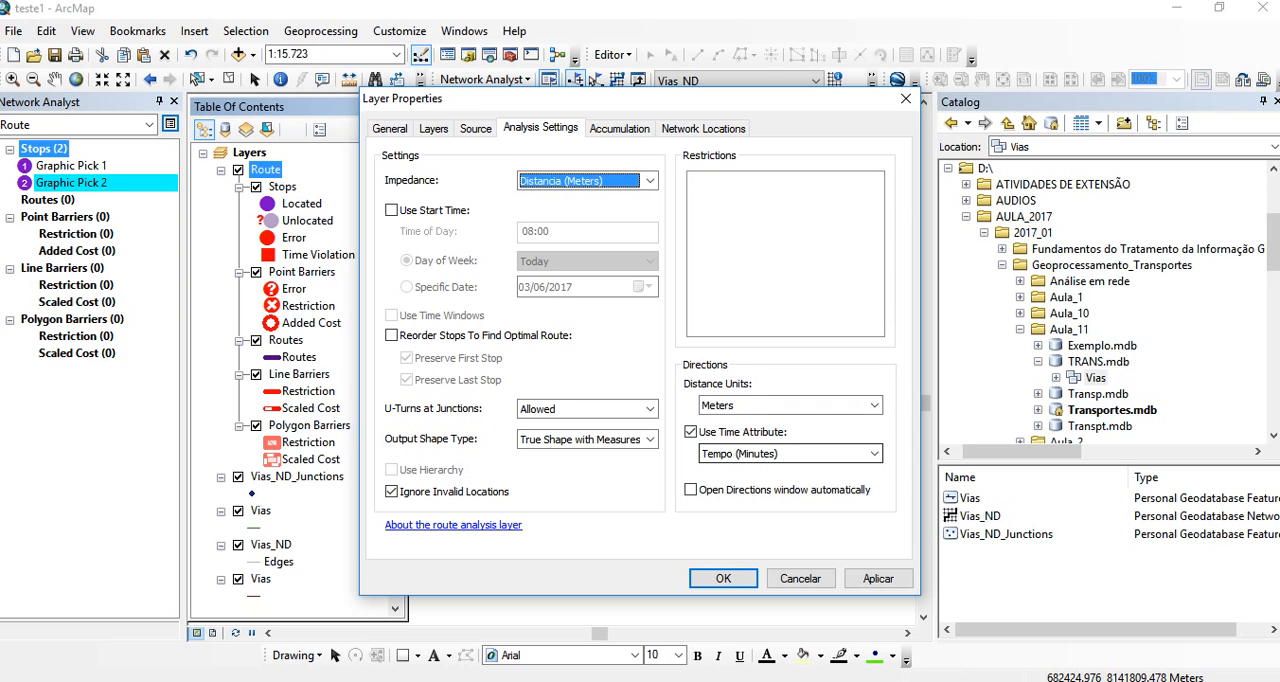
pyautogui.click(723, 578)
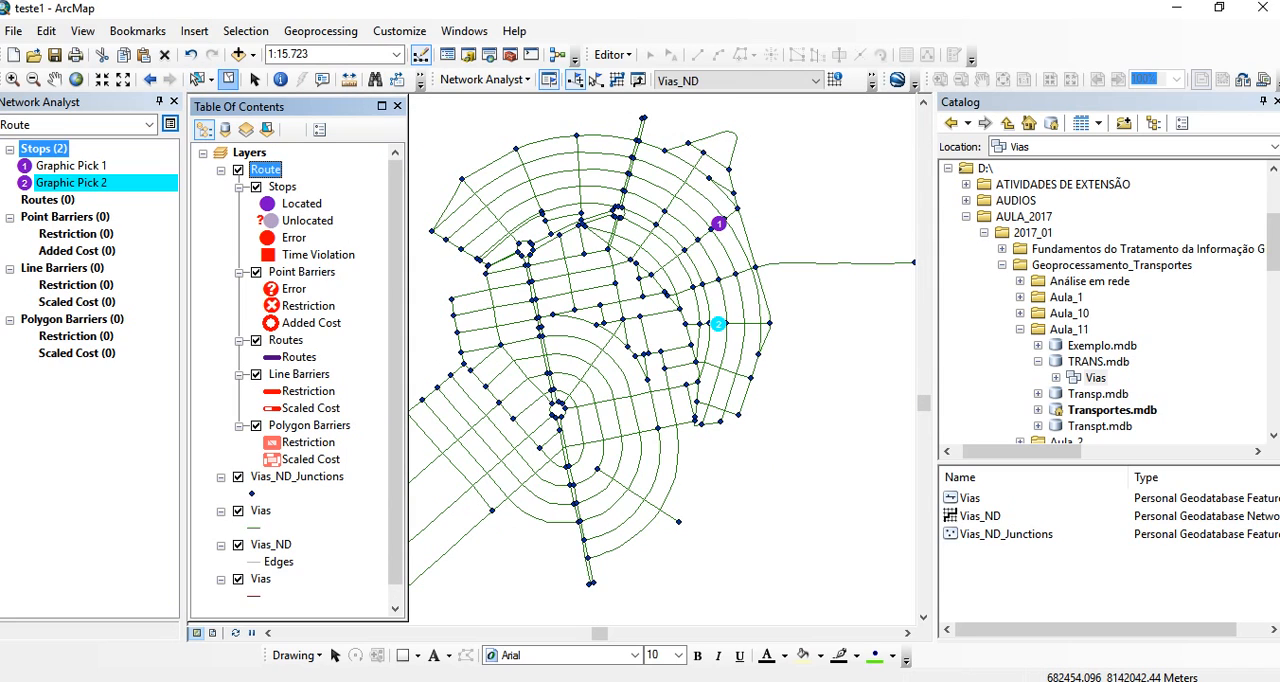
pyautogui.click(229, 79)
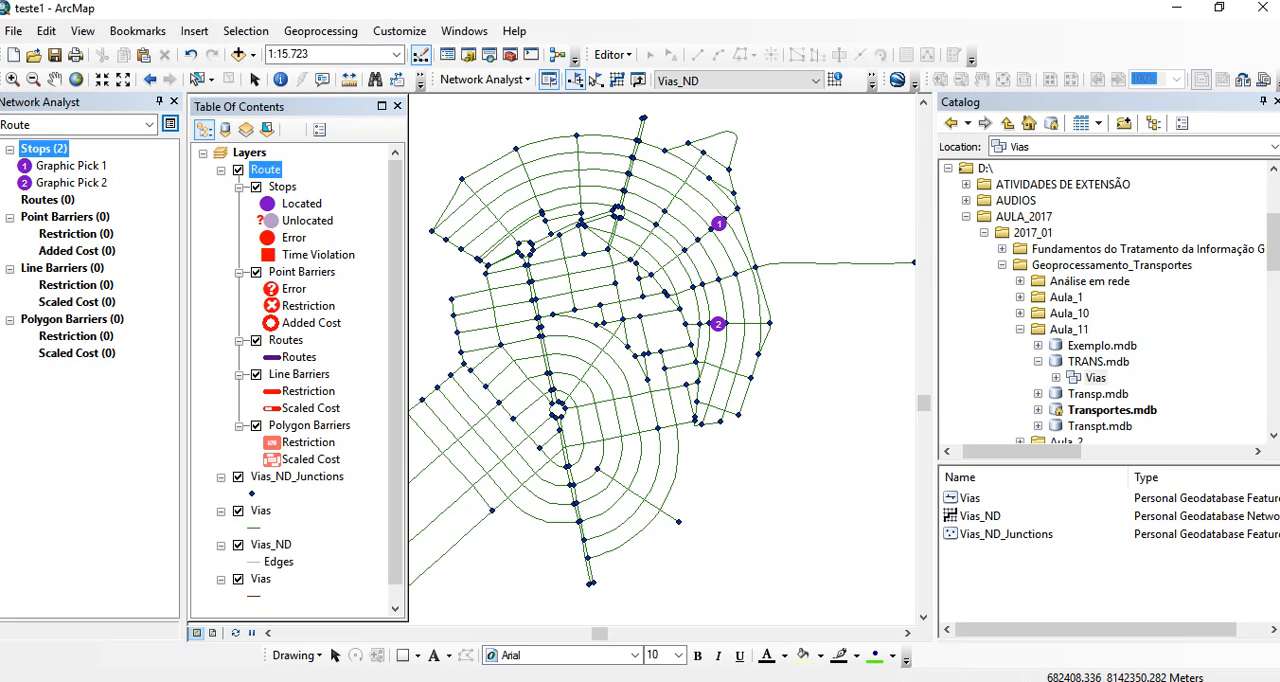
# - Review the Route layer's analysis settings and the impedance definition and formula on the PowerPoint slide
pyautogui.rightClick(265, 169)
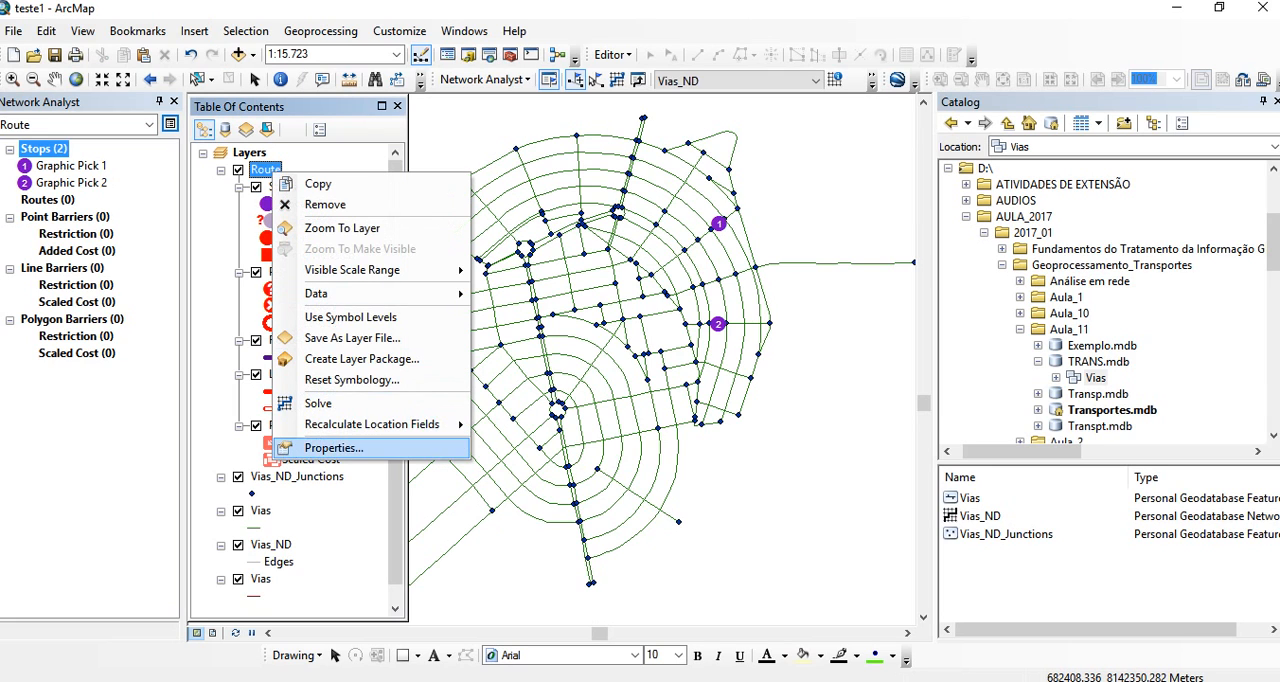
pyautogui.click(310, 448)
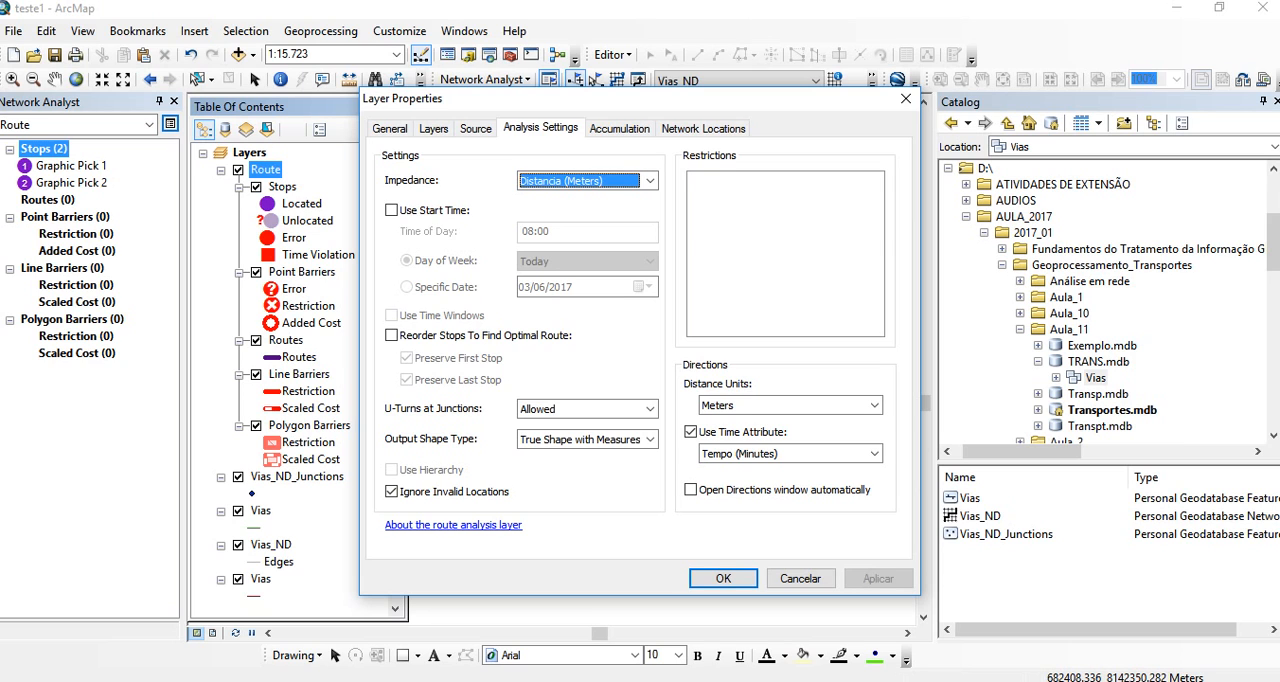
pyautogui.click(905, 98)
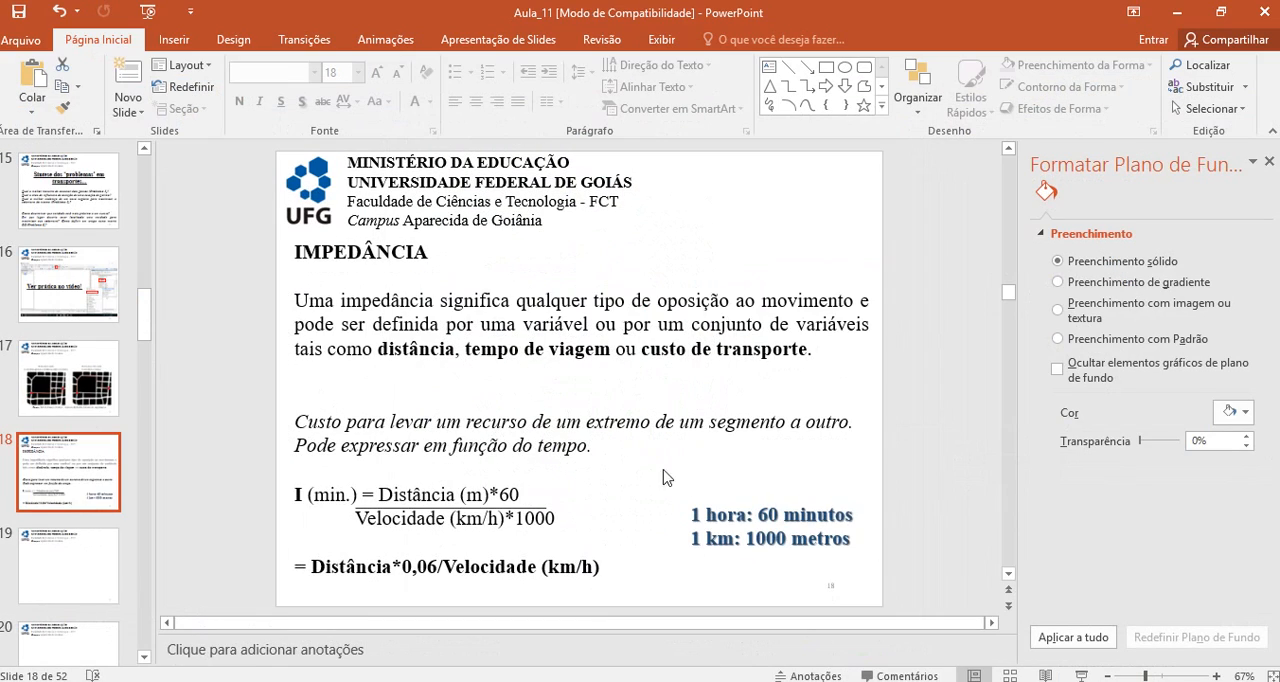
pyautogui.scroll(2, 568, 443)
pyautogui.scroll(-2, 568, 443)
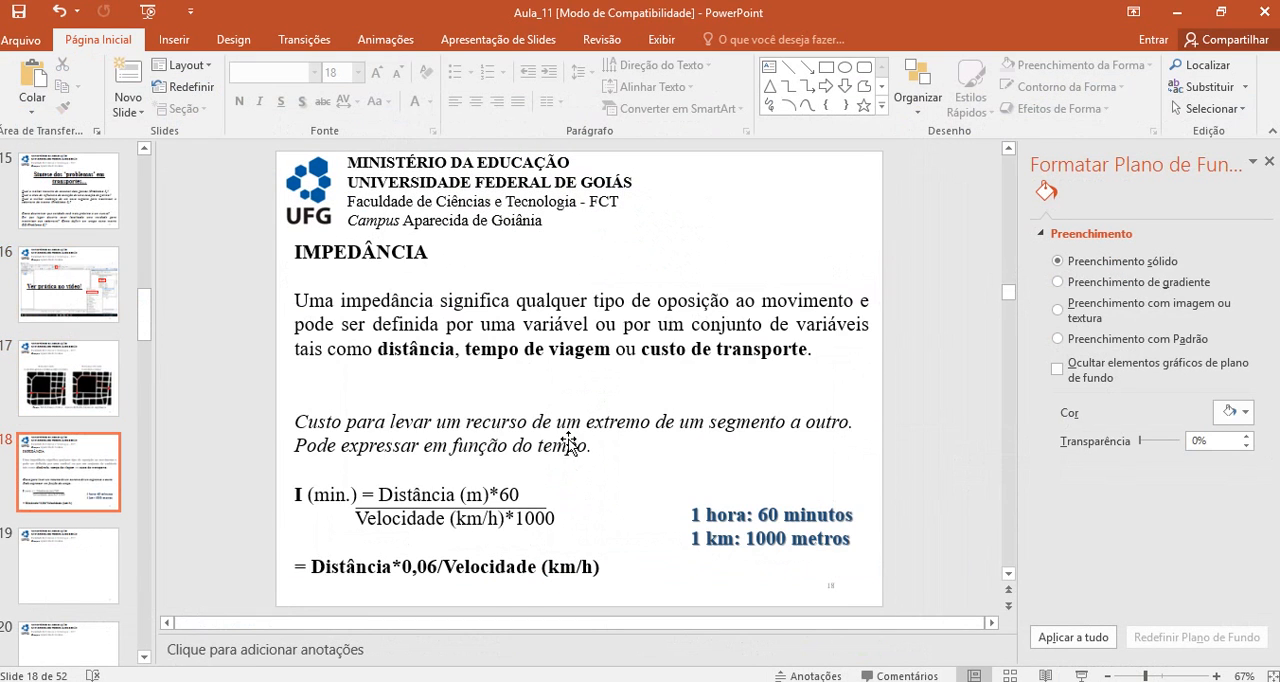
pyautogui.scroll(1, 420, 422)
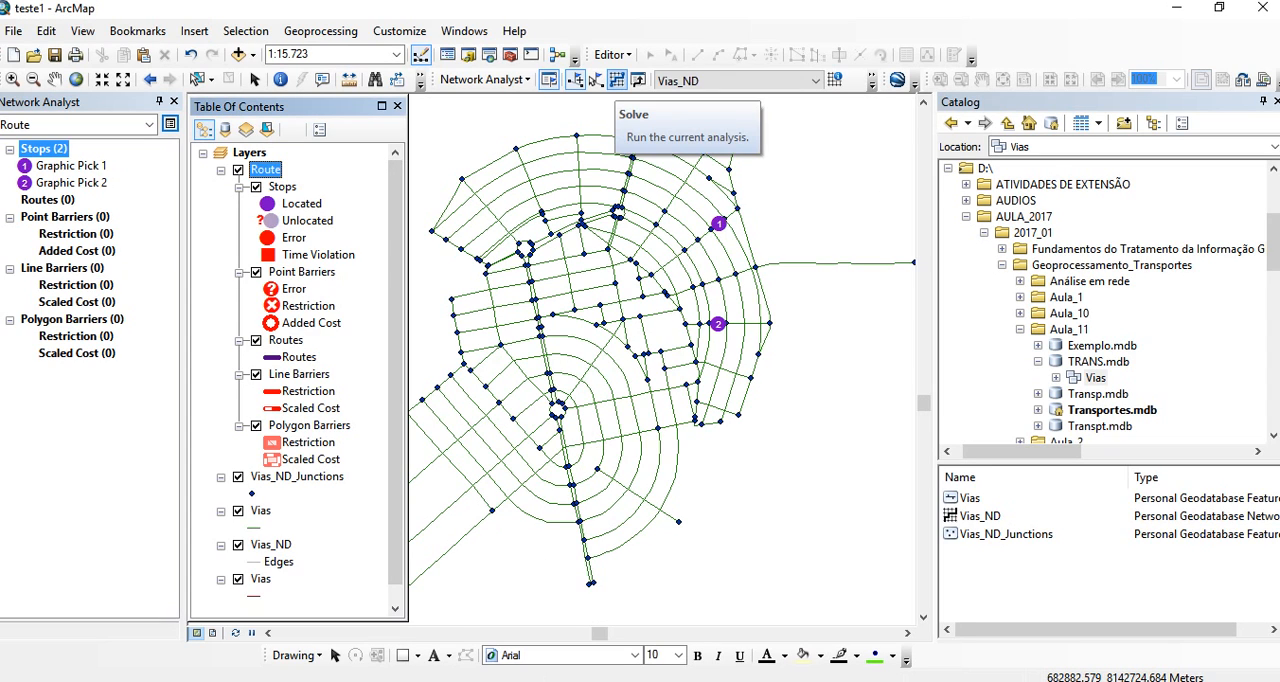
# - Try to solve the route between the two placed stops
pyautogui.click(616, 80)
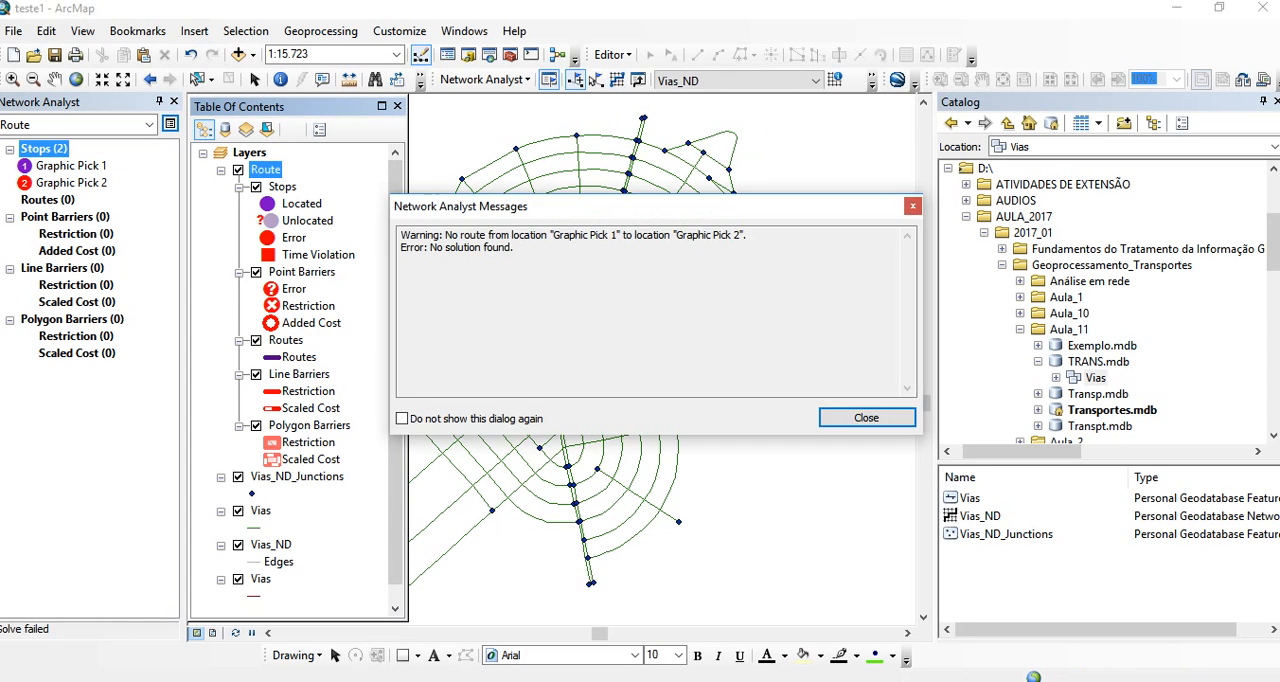
pyautogui.press('Return')
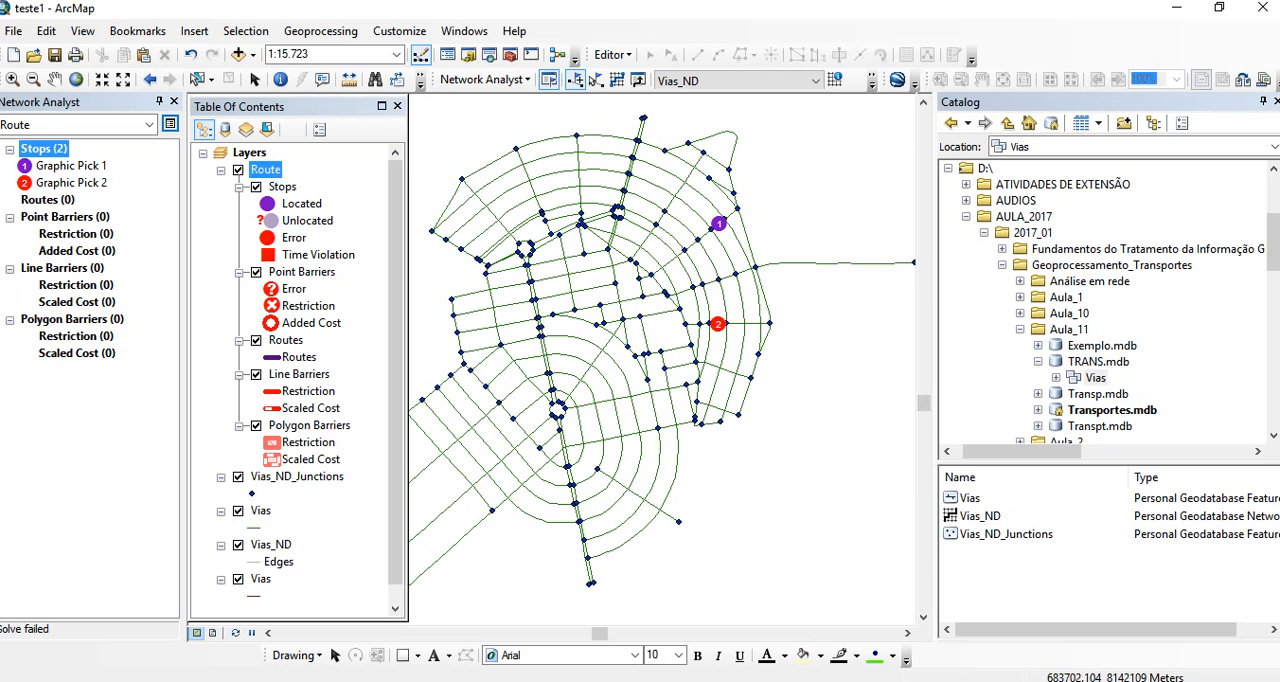
# - Replace the second stop with a new one just southwest of the first stop and solve the route
pyautogui.rightClick(80, 183)
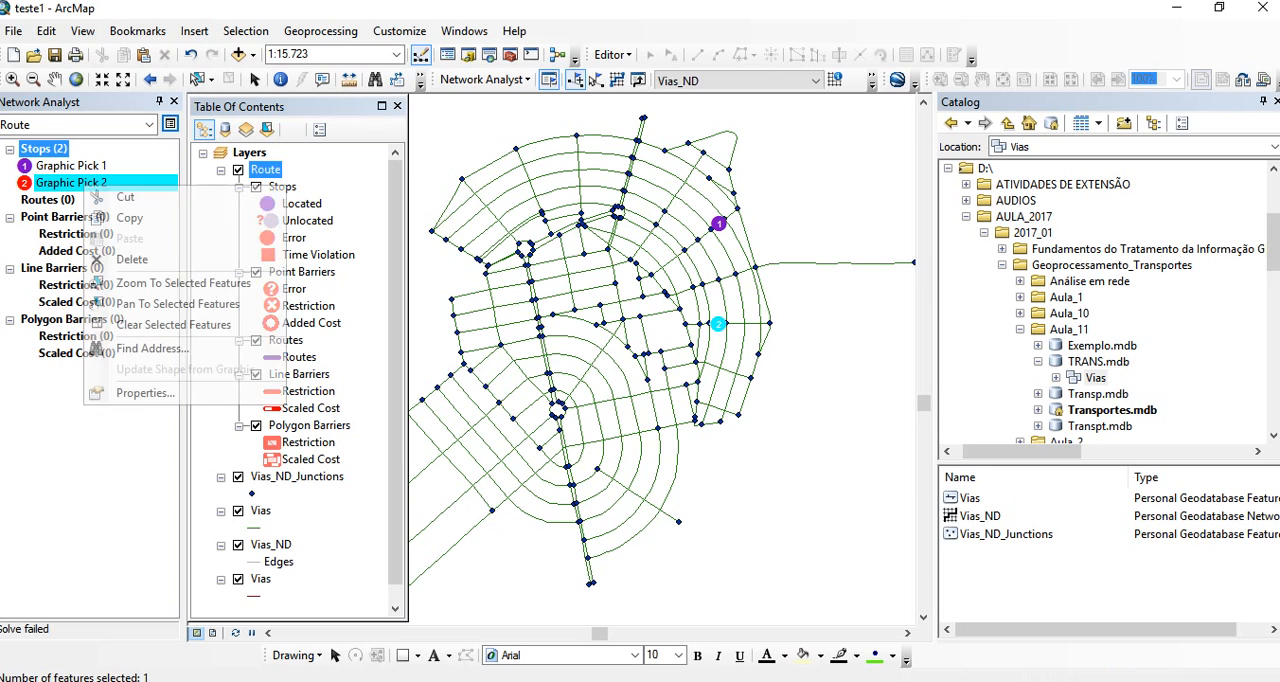
pyautogui.click(131, 259)
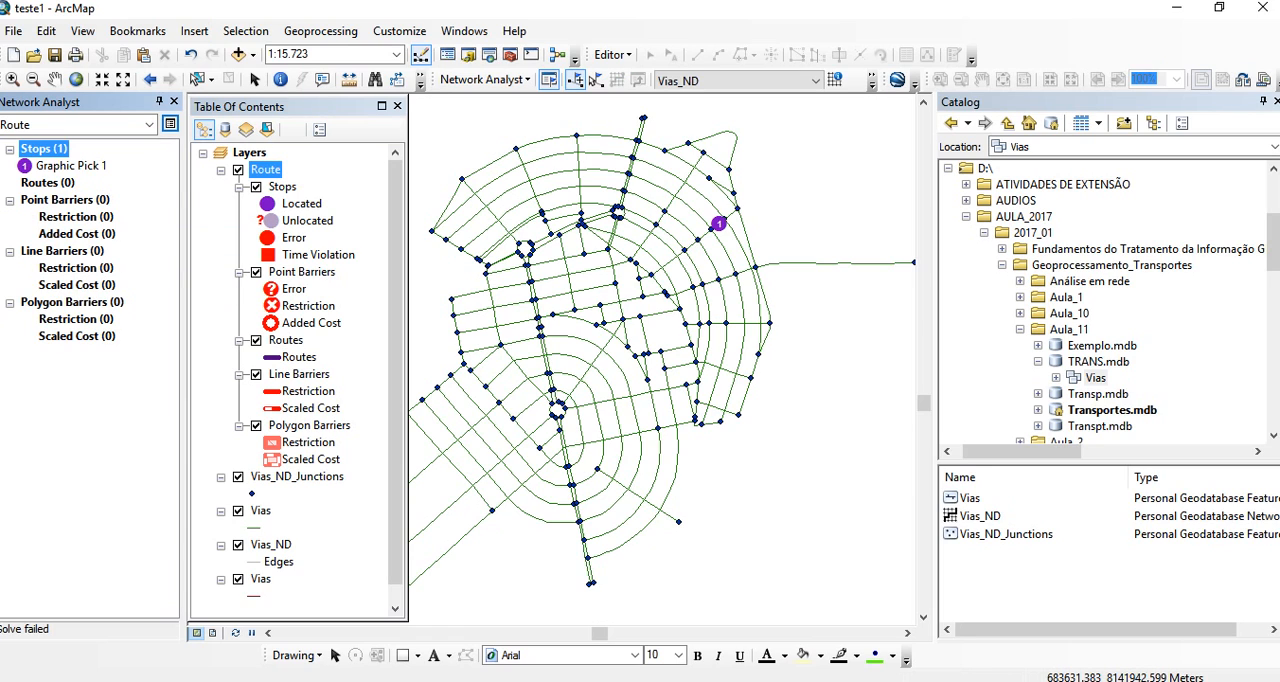
pyautogui.click(694, 268)
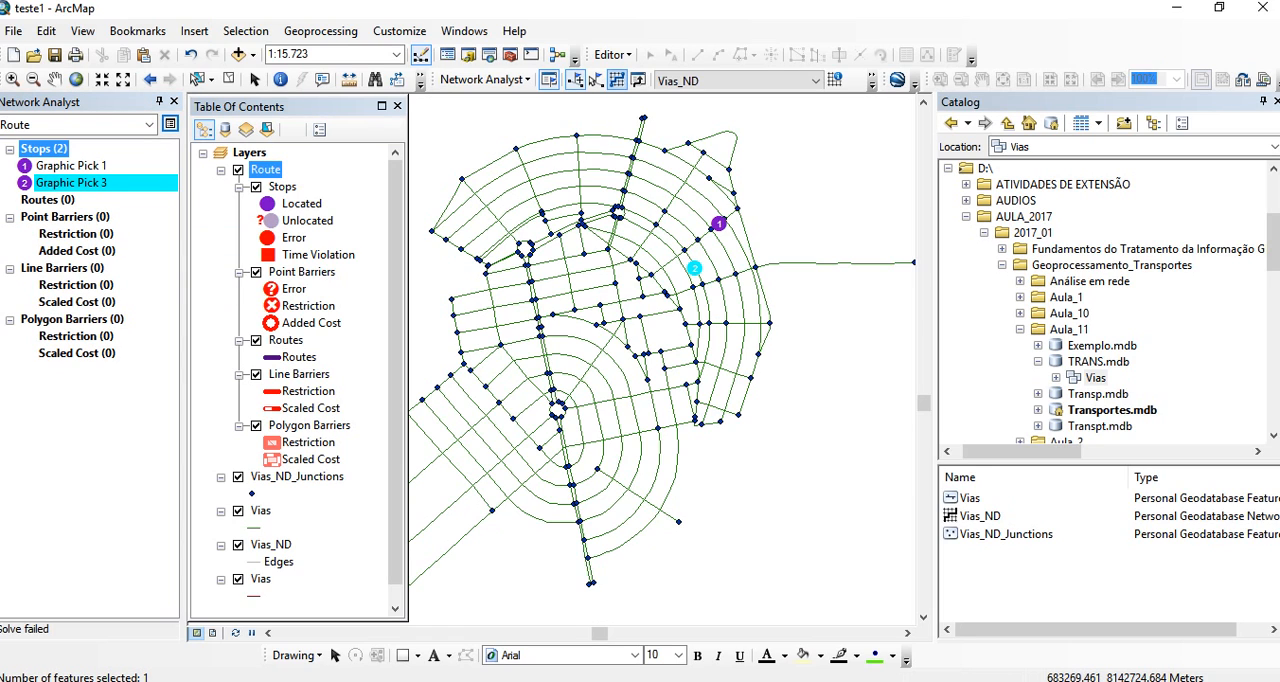
pyautogui.click(616, 79)
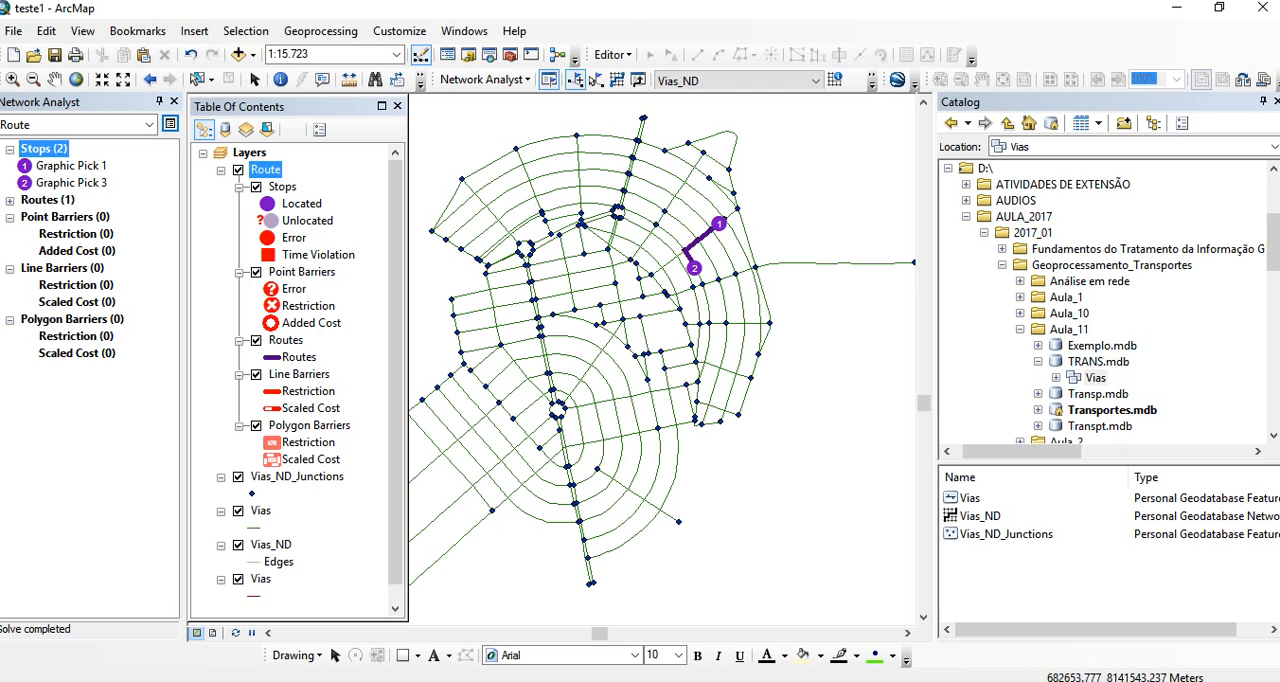
# - Examine the solved route's attributes, including its first and last stop IDs, stop count and total distance
pyautogui.click(10, 201)
pyautogui.click(100, 216)
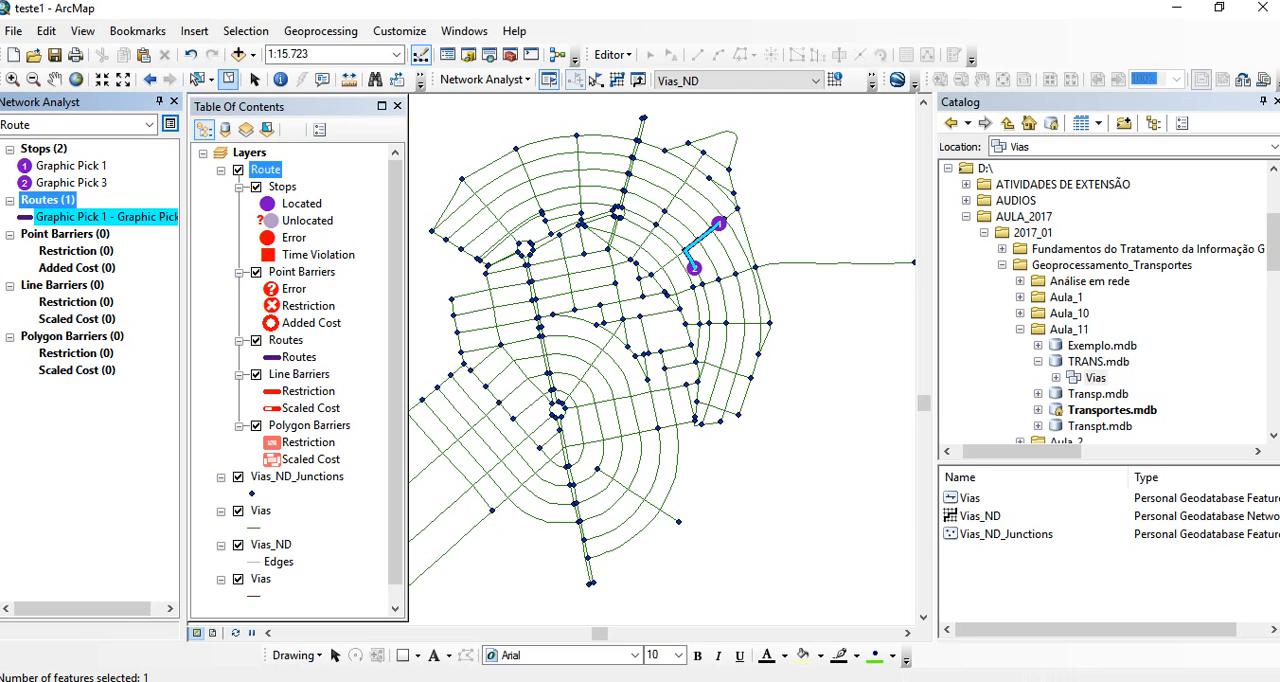
pyautogui.click(228, 79)
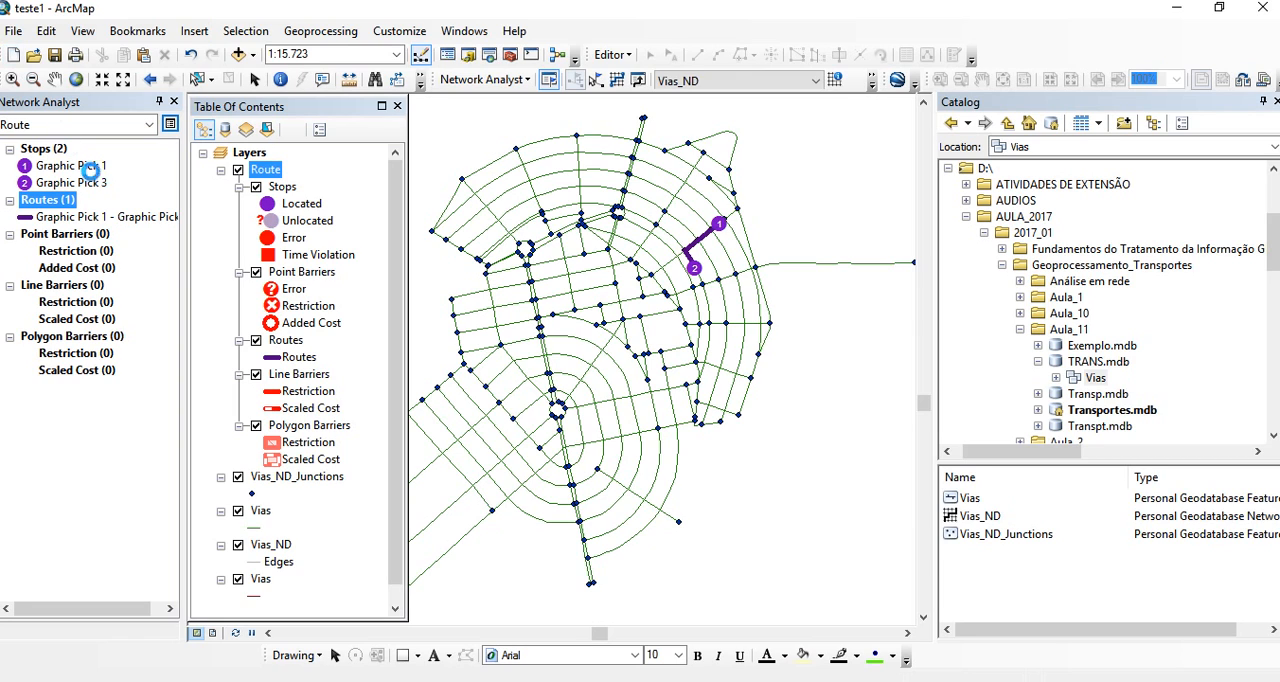
pyautogui.rightClick(100, 218)
pyautogui.click(160, 404)
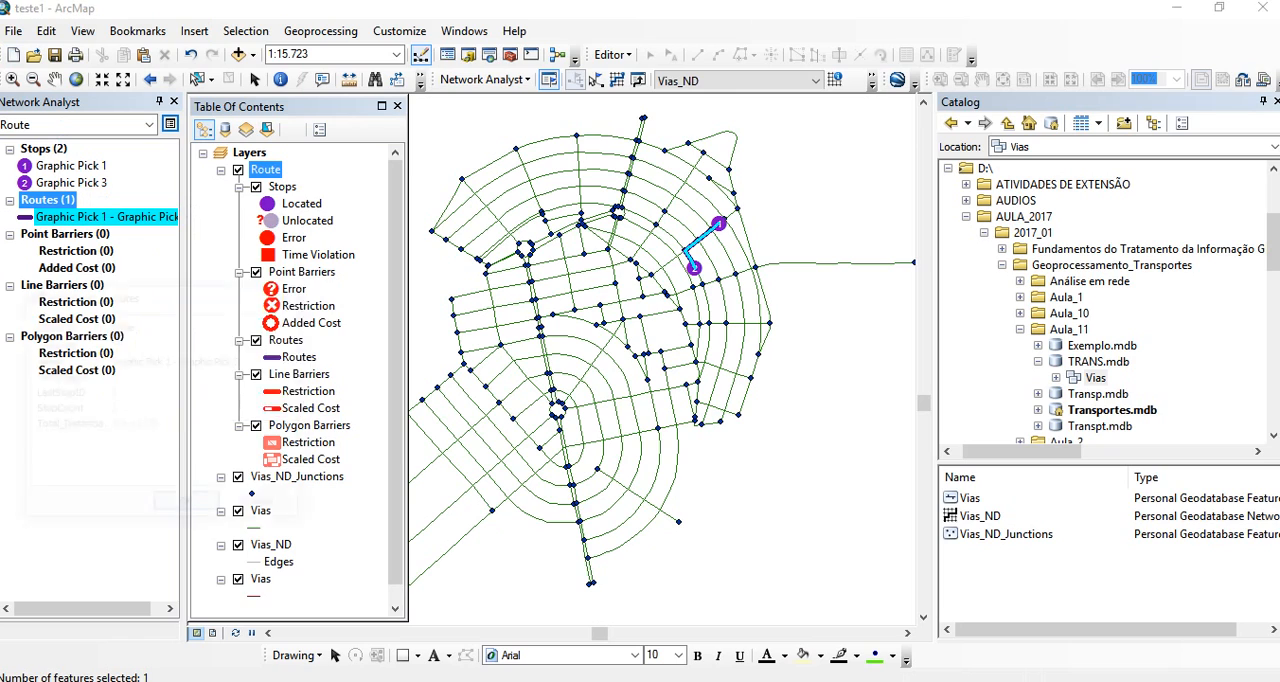
pyautogui.click(134, 426)
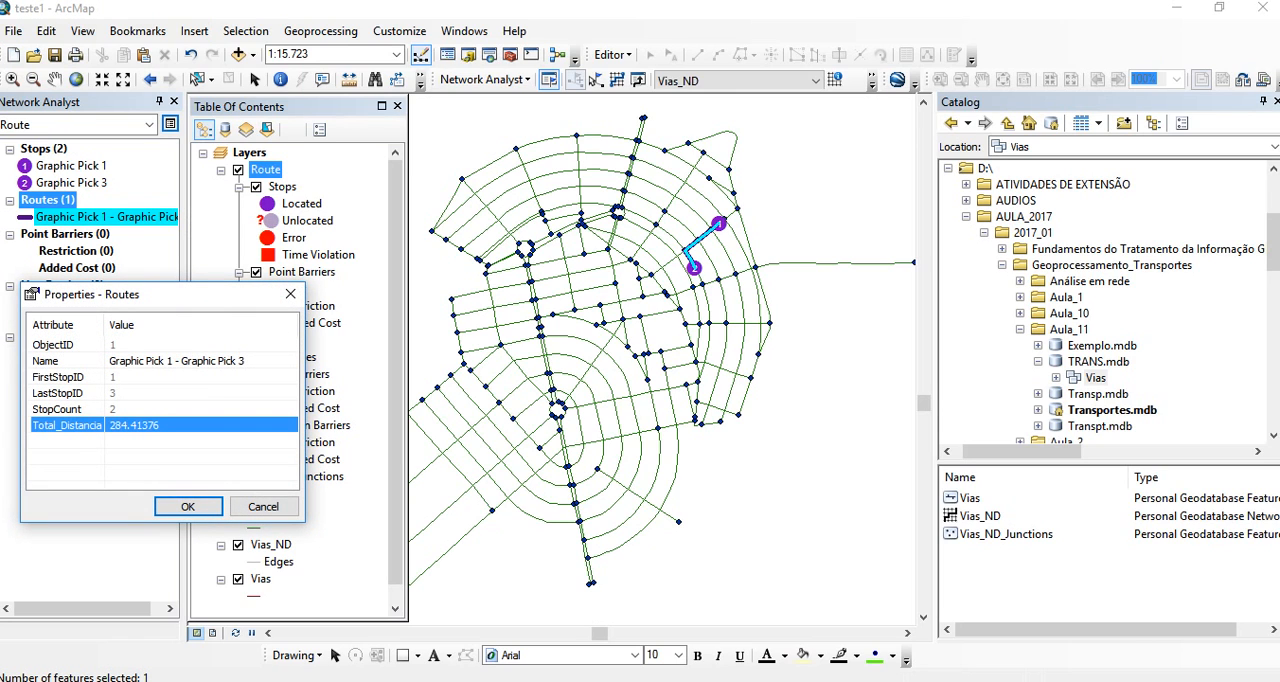
pyautogui.click(134, 377)
pyautogui.click(134, 393)
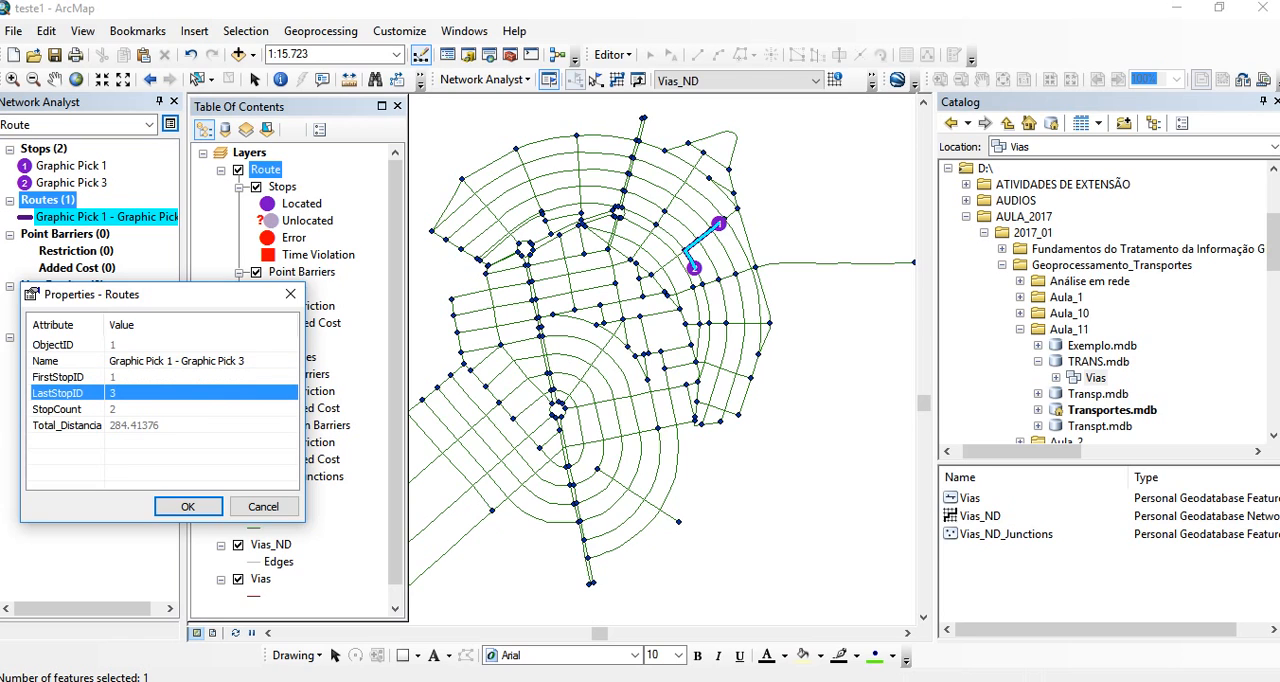
pyautogui.click(134, 377)
pyautogui.click(134, 409)
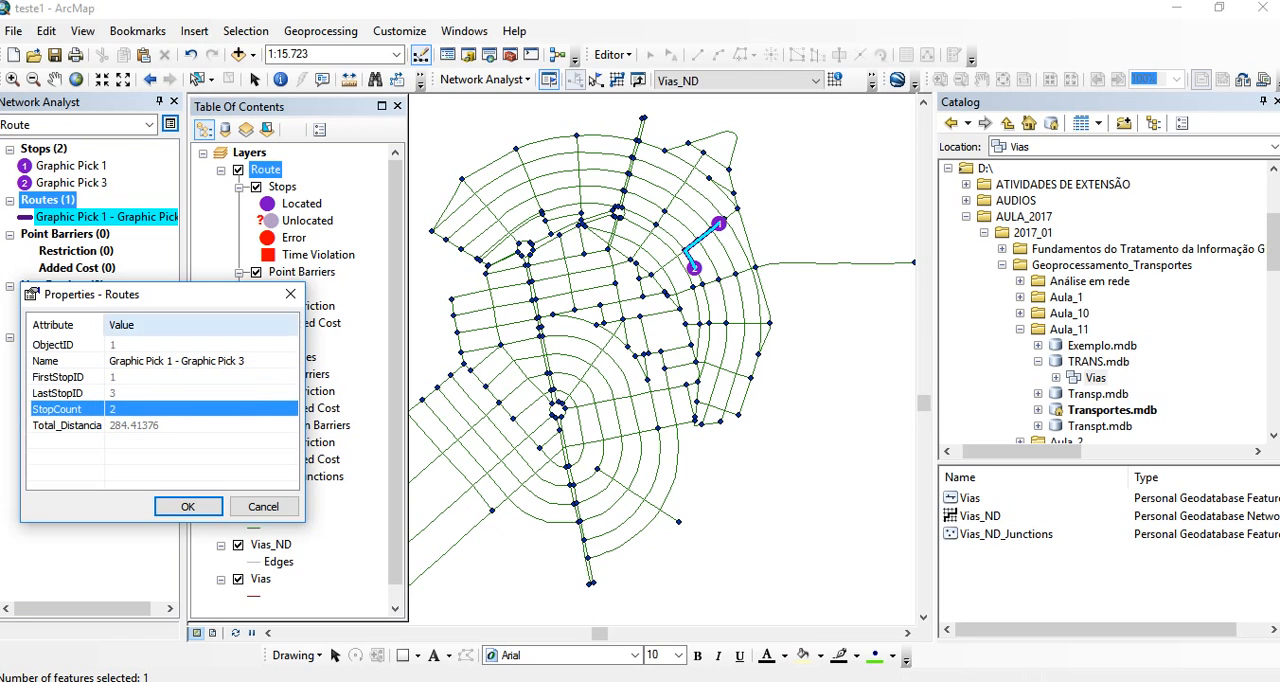
pyautogui.click(290, 294)
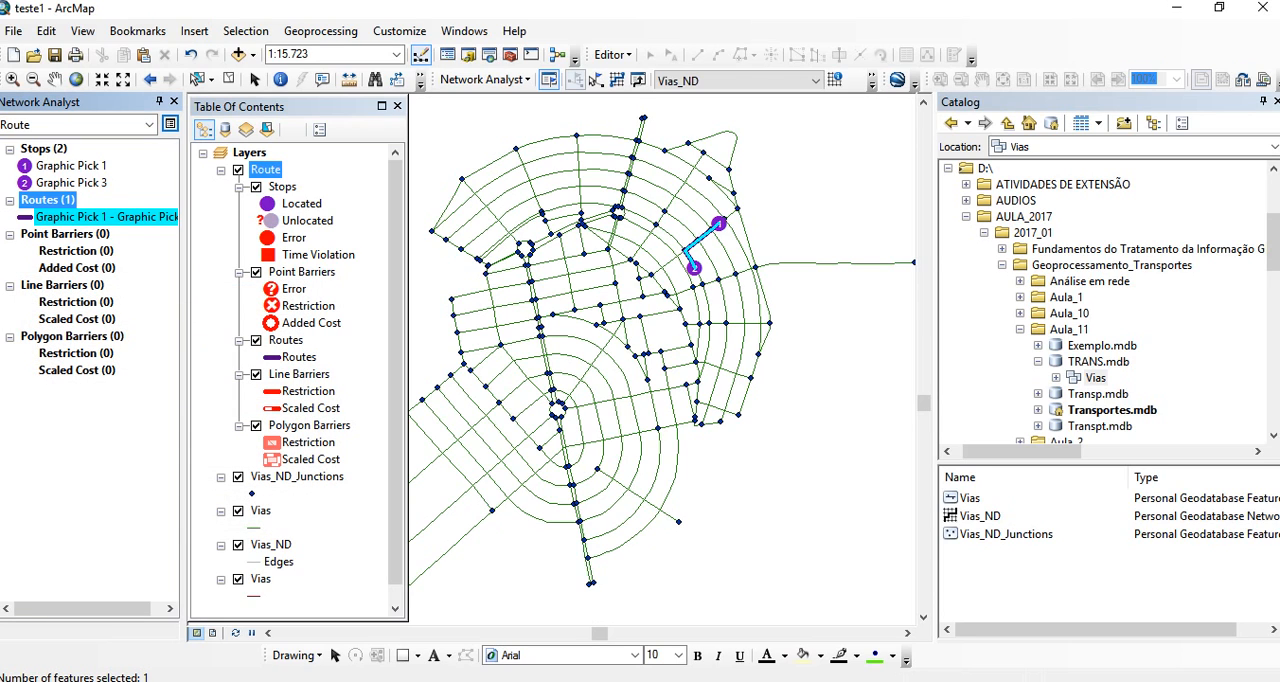
# - Open the attribute properties of the first stop, Graphic Pick 1
pyautogui.rightClick(44, 148)
pyautogui.click(90, 428)
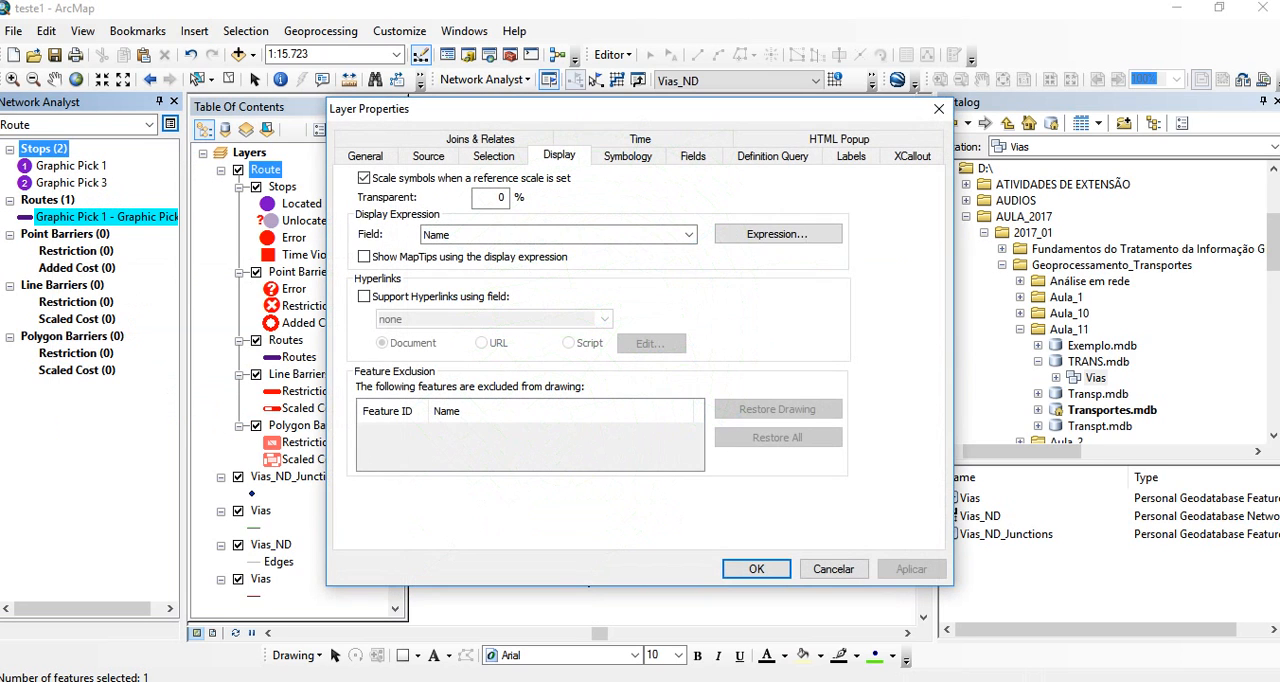
pyautogui.click(938, 108)
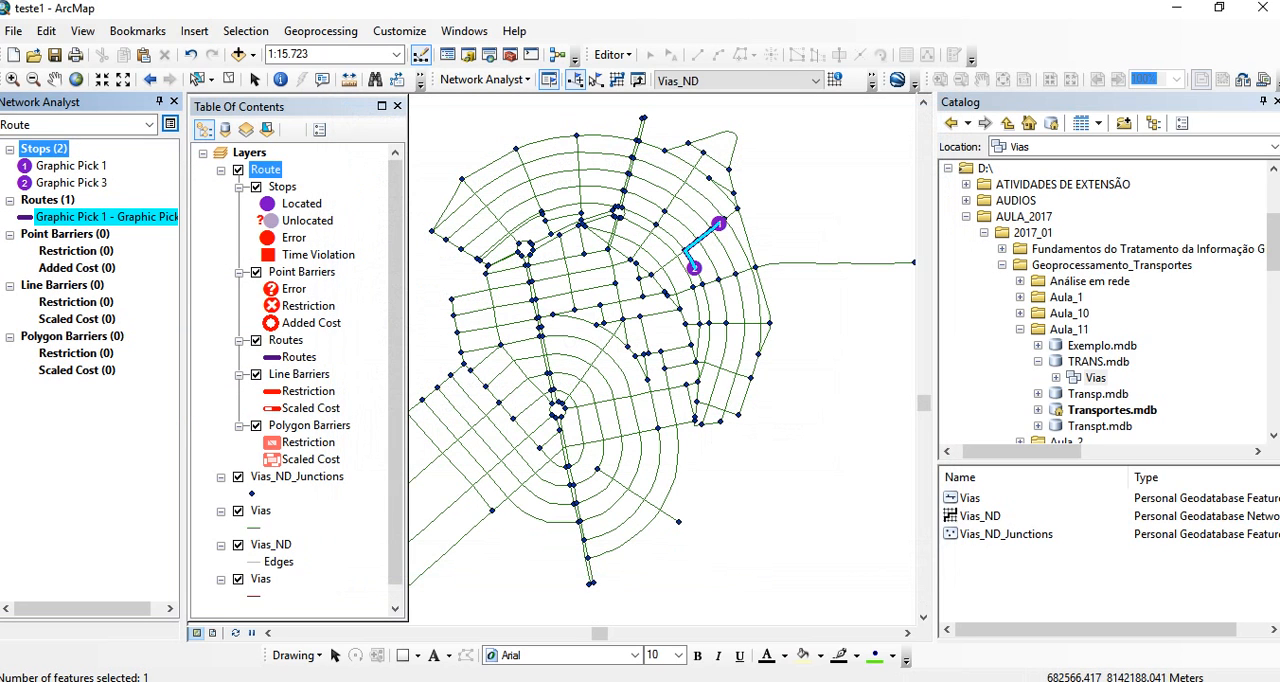
pyautogui.rightClick(67, 166)
pyautogui.click(128, 376)
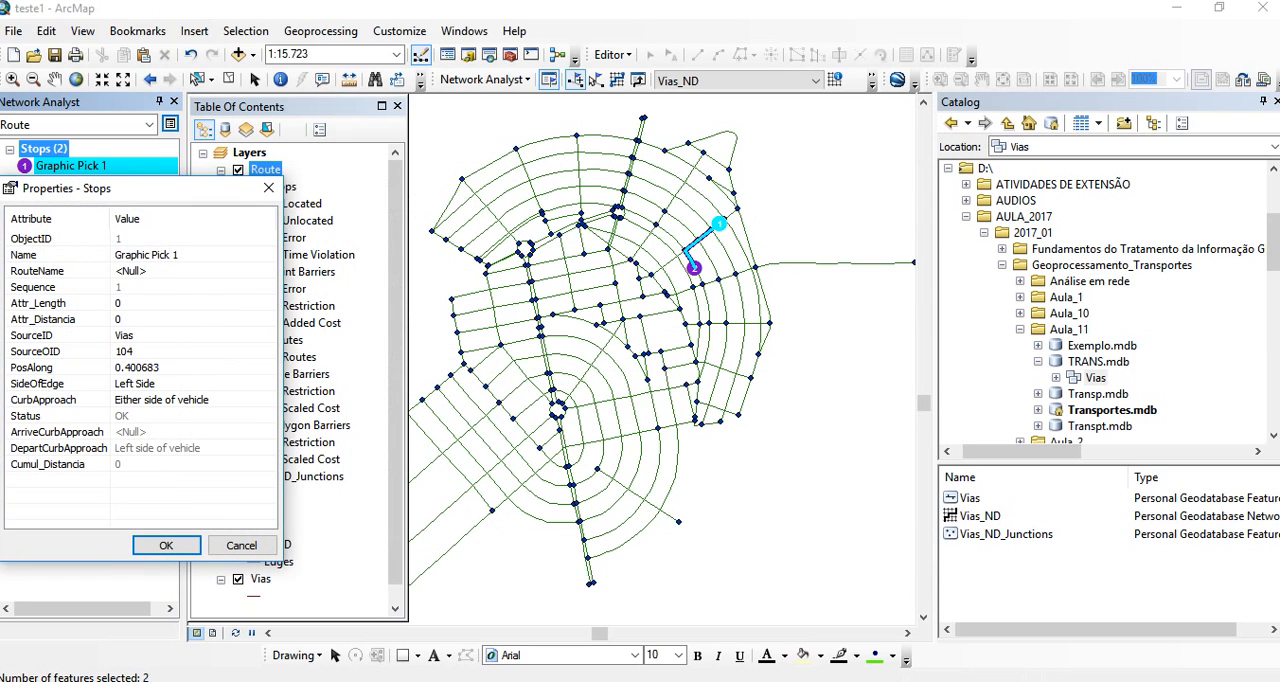
# - Clear the stop selection, open the solved route's directions and examine the map of the southwest leg on Rua Antenor Amorim Nascimento
pyautogui.click(268, 188)
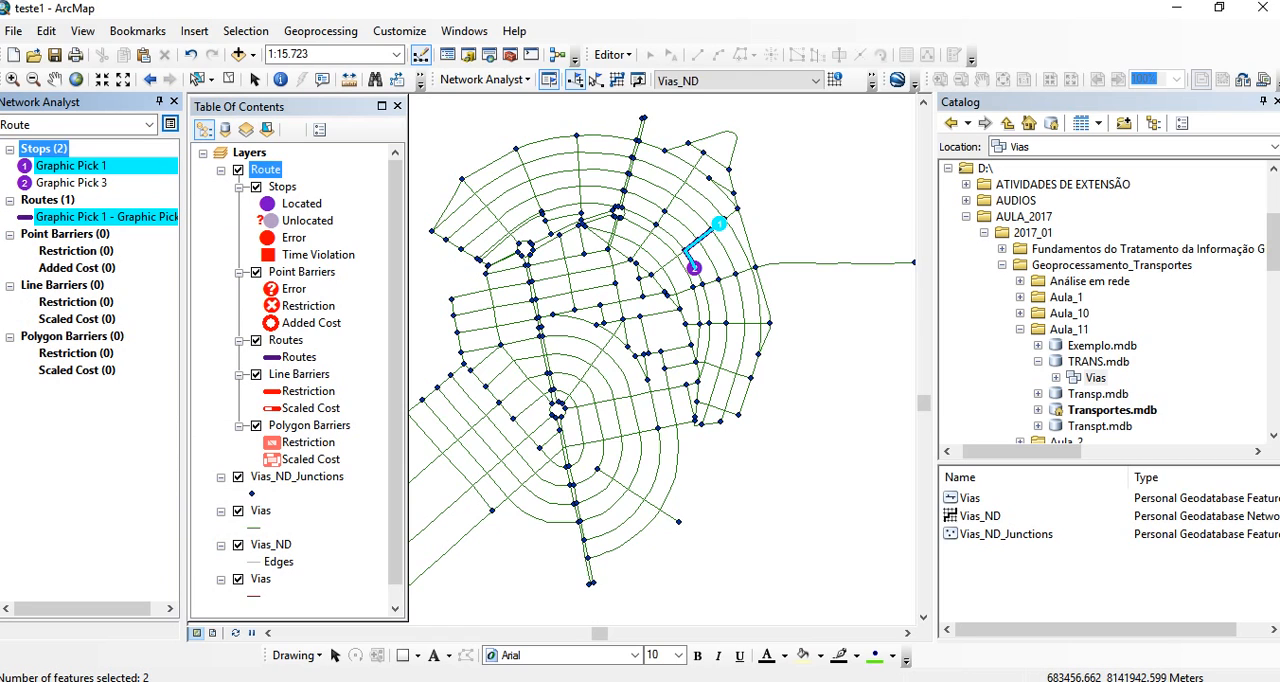
pyautogui.click(596, 79)
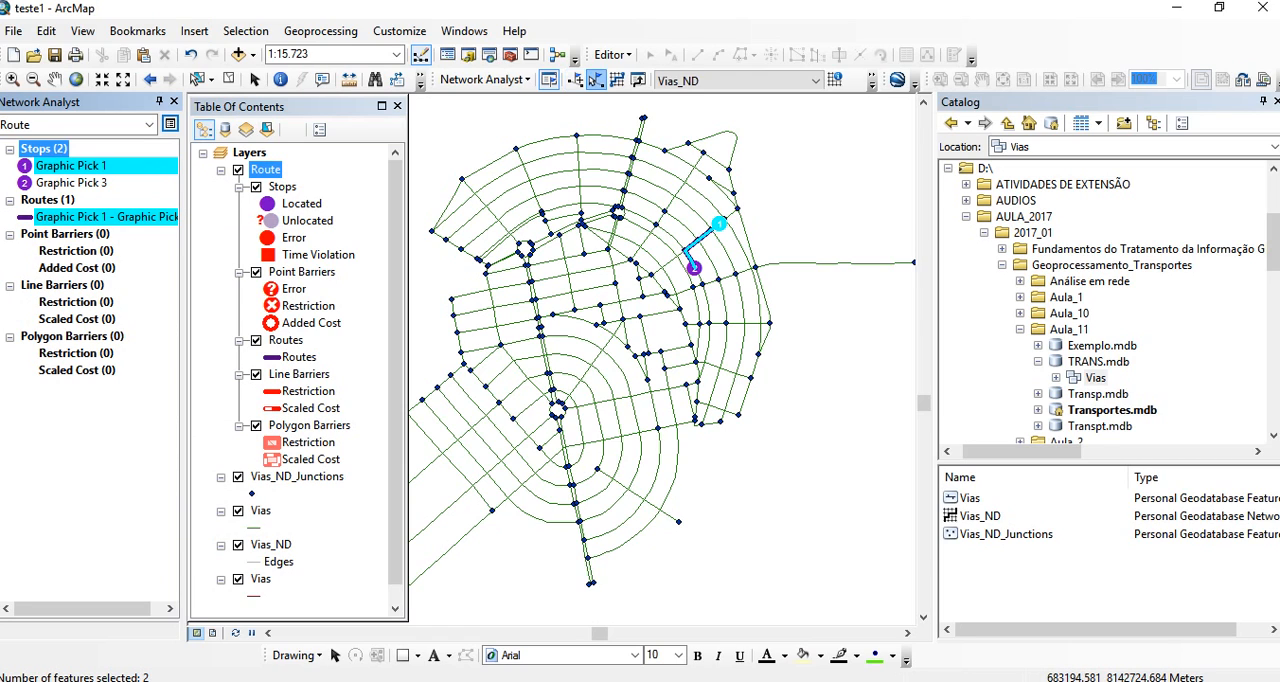
pyautogui.click(708, 217)
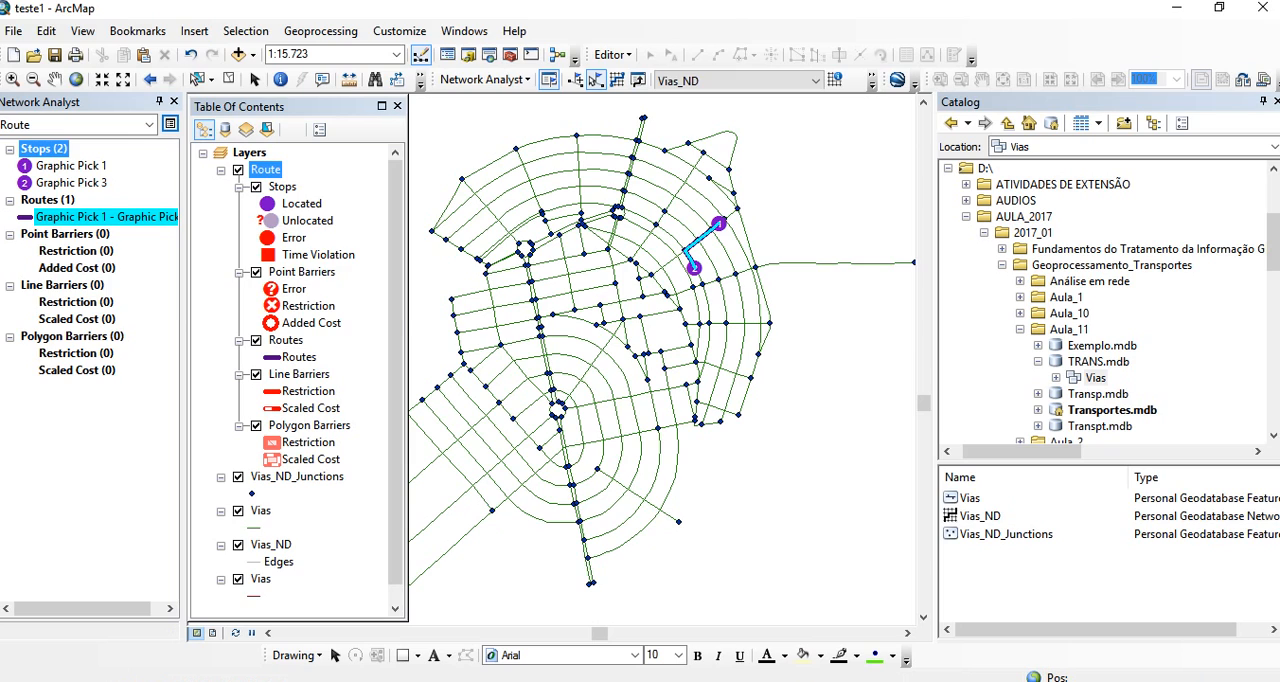
pyautogui.click(638, 80)
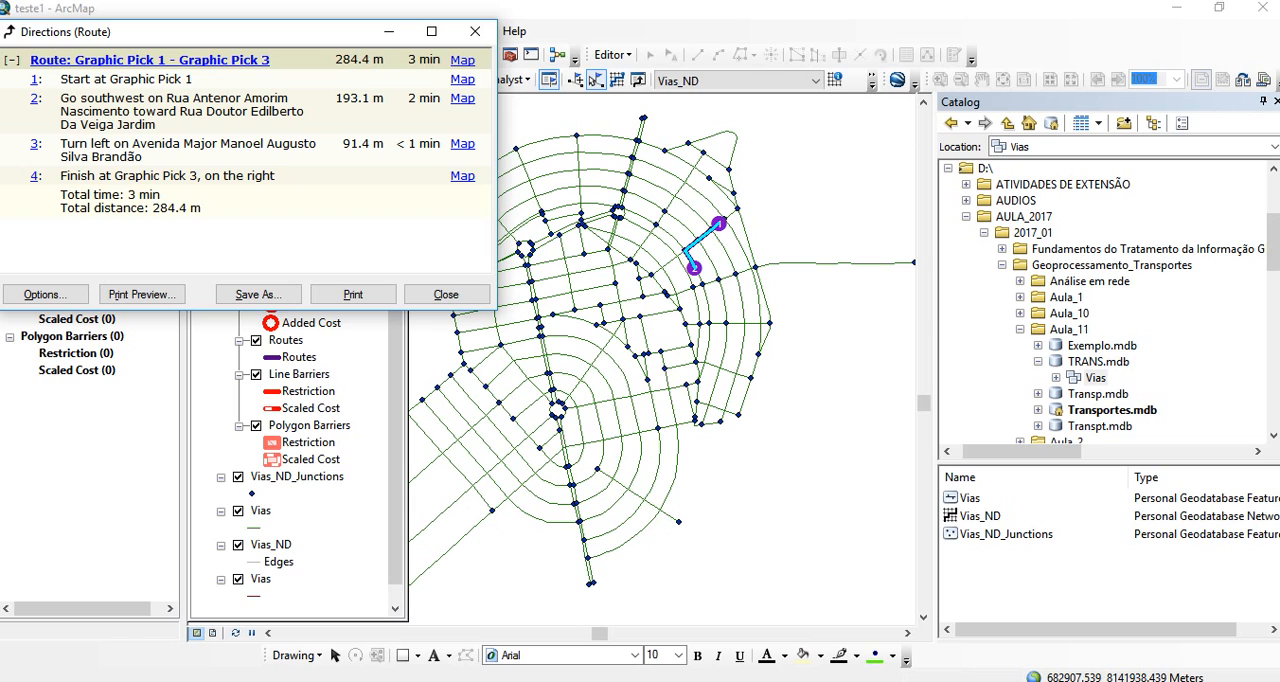
pyautogui.moveTo(335, 98); pyautogui.dragTo(373, 98)
pyautogui.click(462, 98)
pyautogui.scroll(-2, 462, 110)
pyautogui.scroll(1, 462, 110)
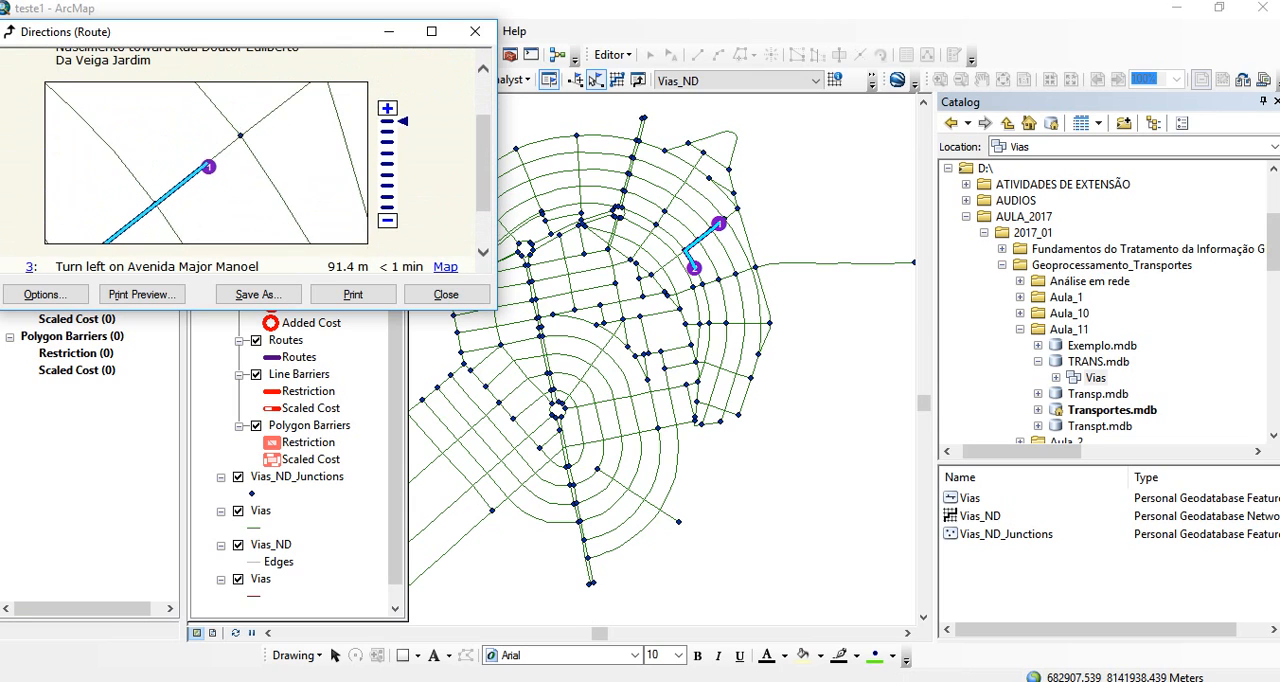
pyautogui.scroll(1, 245, 160)
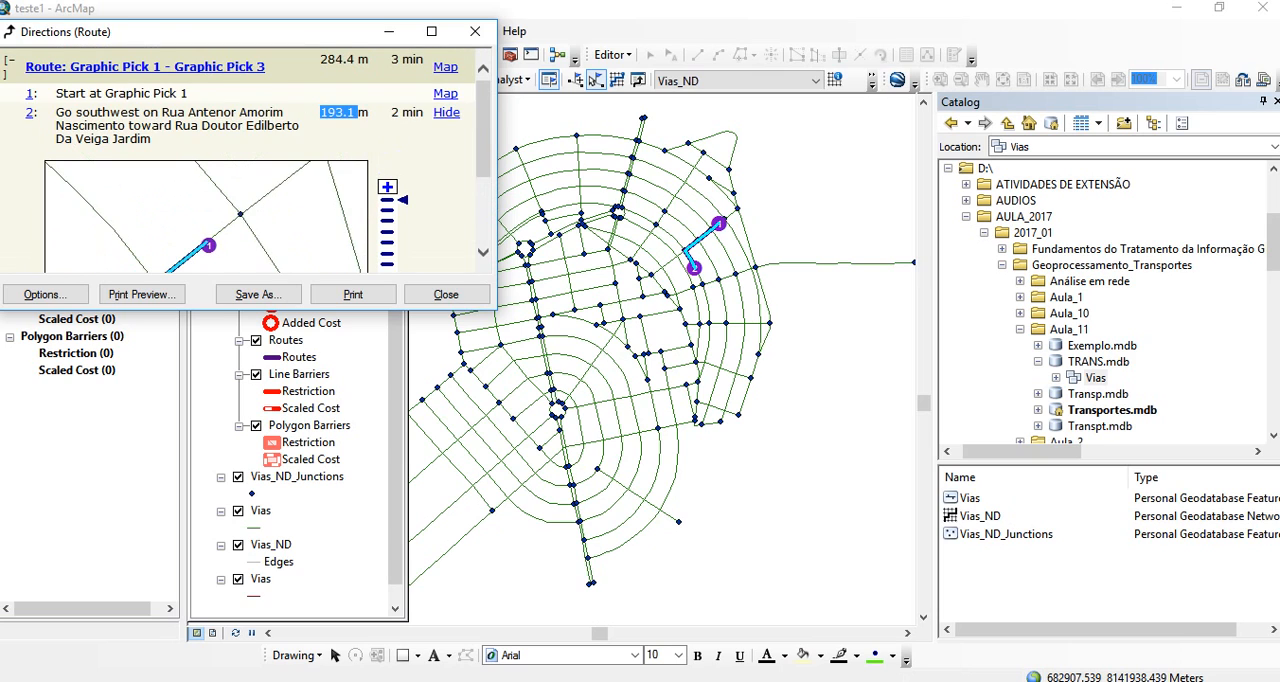
# - Inspect the directions map for the start at Graphic Pick 1 at different zoom levels, review the remaining directions and close them
pyautogui.click(445, 94)
pyautogui.scroll(-1, 245, 160)
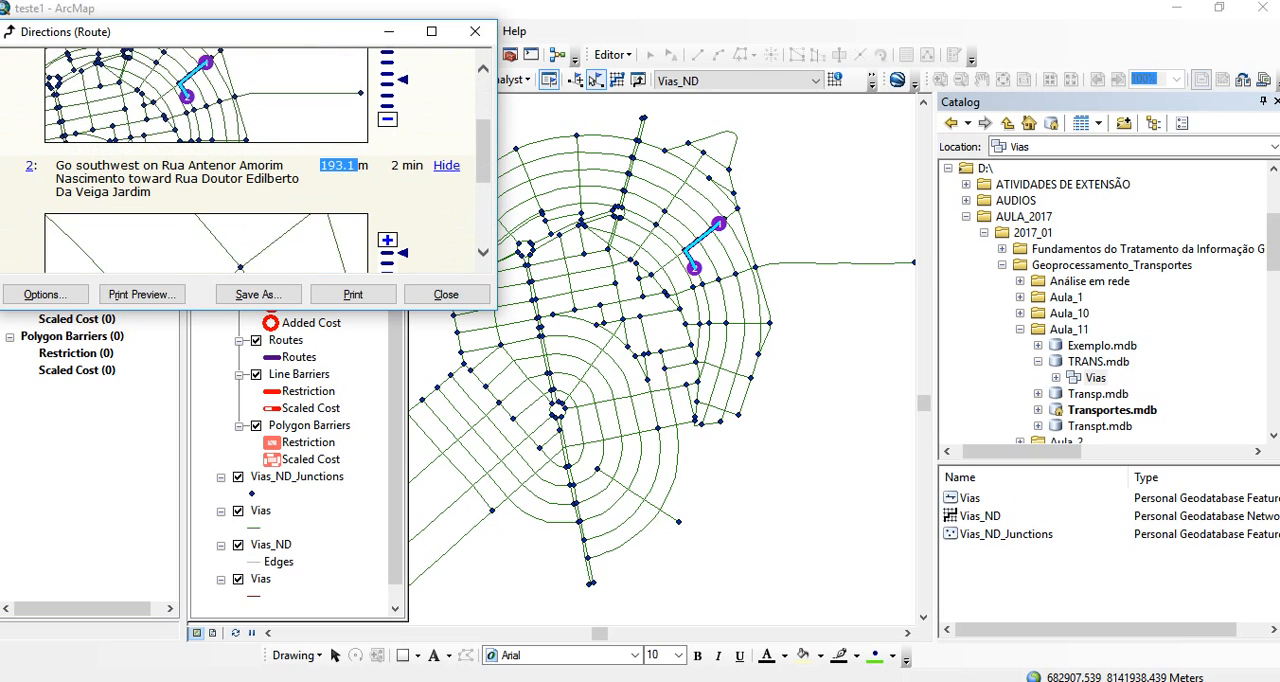
pyautogui.click(387, 119)
pyautogui.click(387, 119)
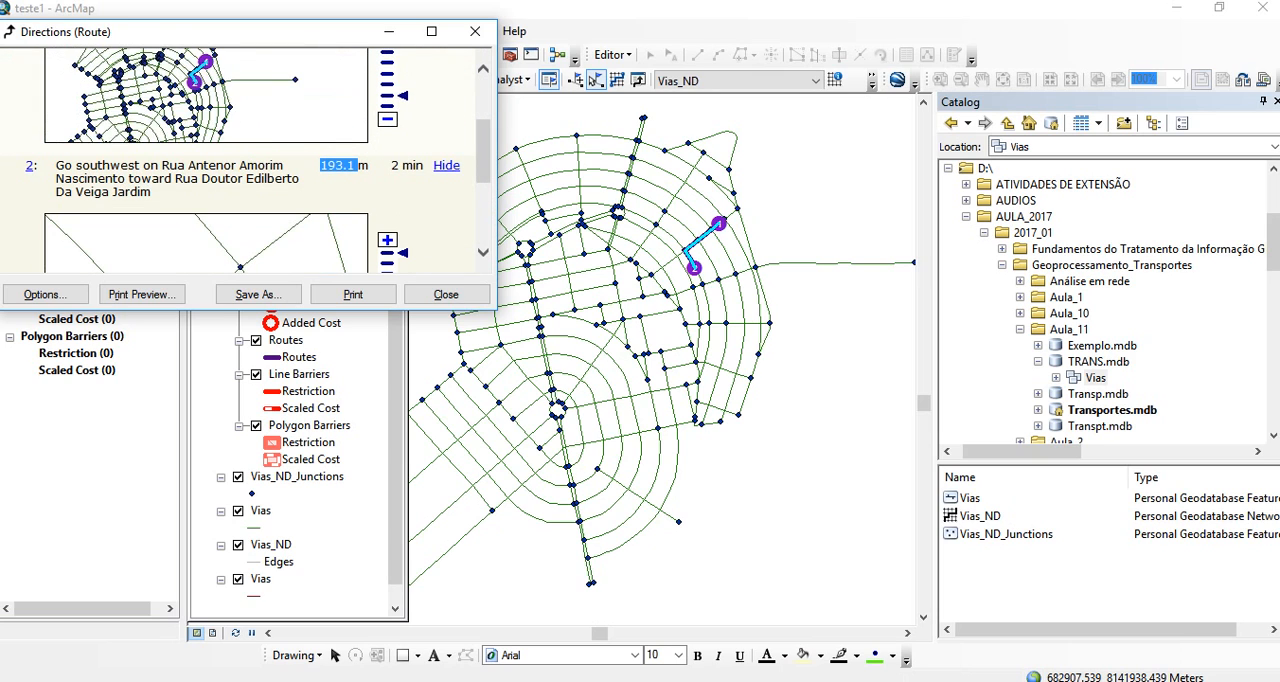
pyautogui.click(387, 119)
pyautogui.scroll(1, 387, 119)
pyautogui.click(387, 76)
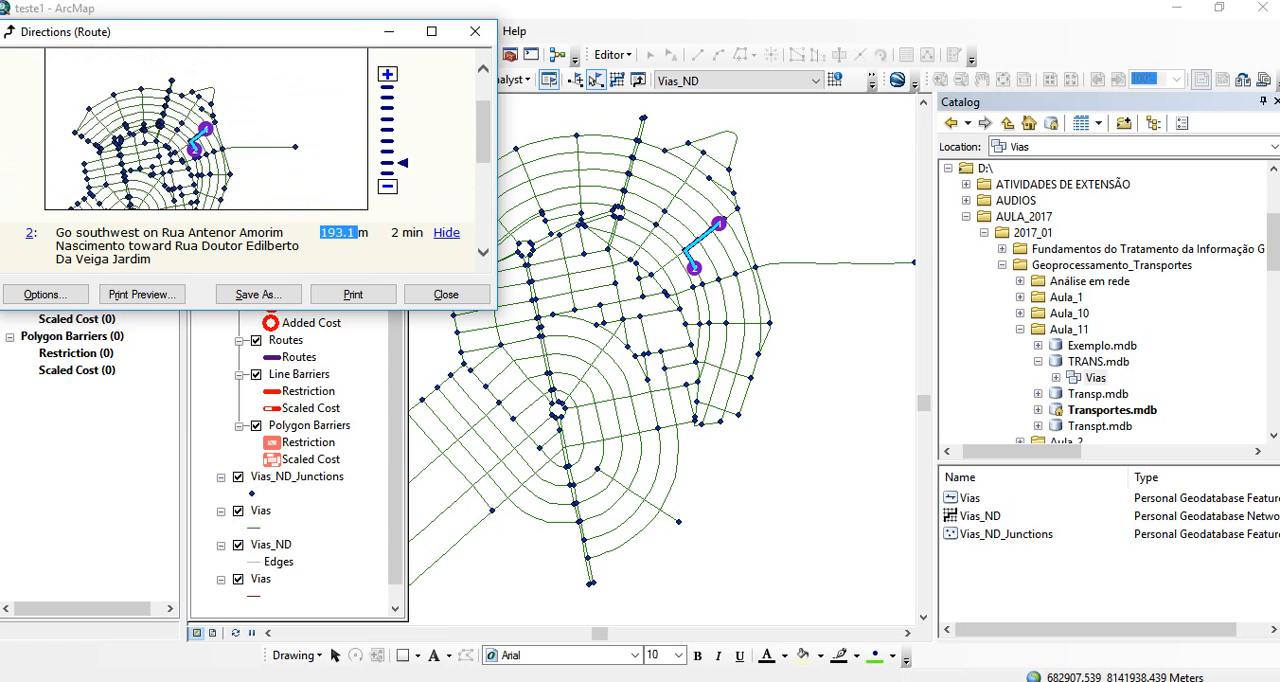
pyautogui.click(387, 76)
pyautogui.scroll(-1, 387, 76)
pyautogui.scroll(-2, 258, 160)
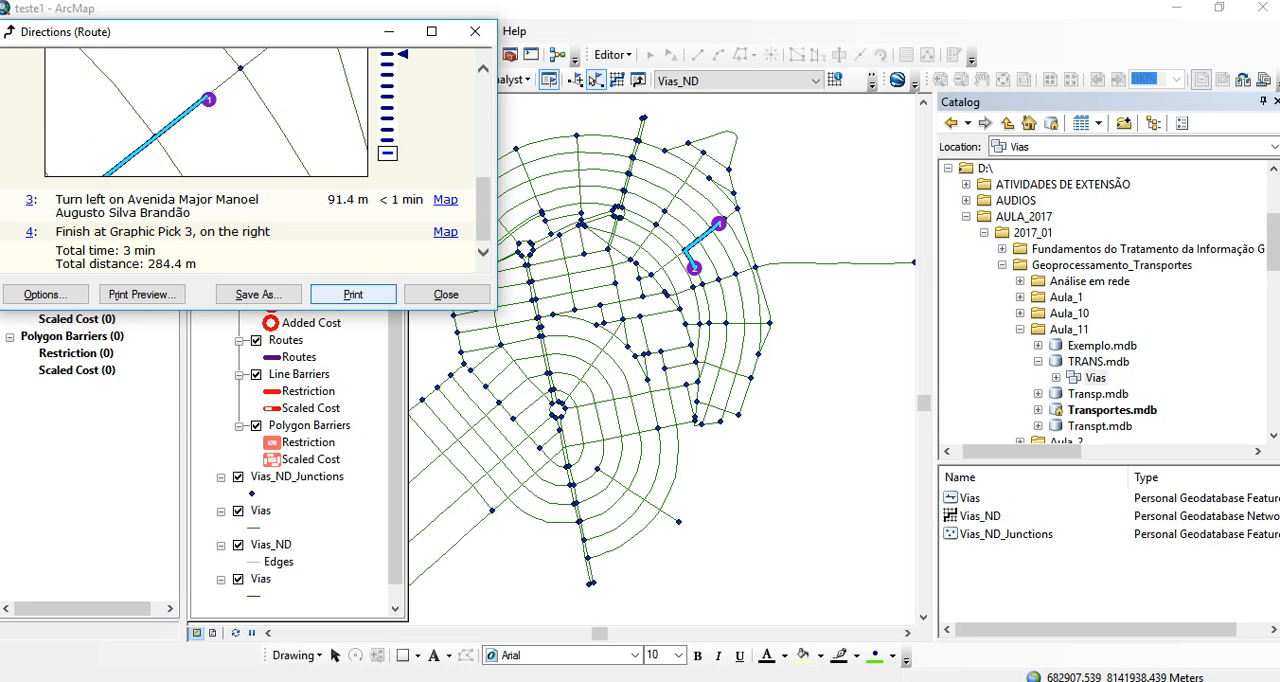
pyautogui.click(475, 31)
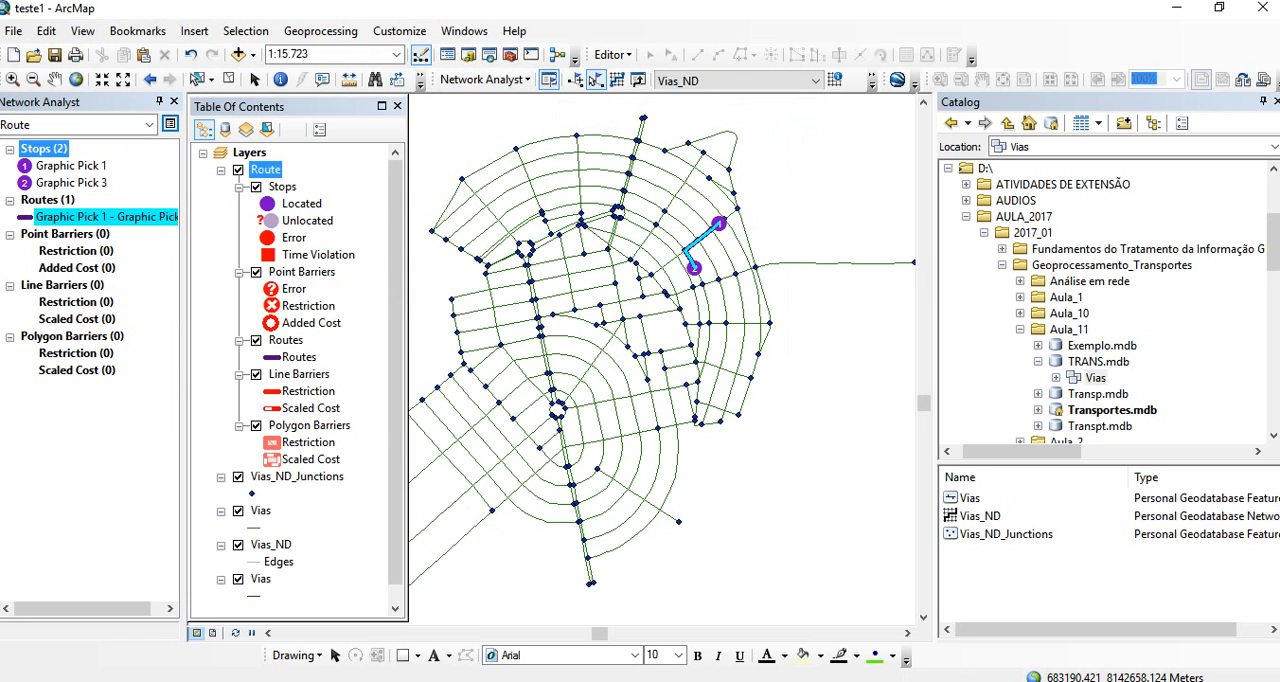
# - Add a third stop west of stop 1 and a fourth stop south of stop 2, and solve the four-stop route
pyautogui.click(548, 80)
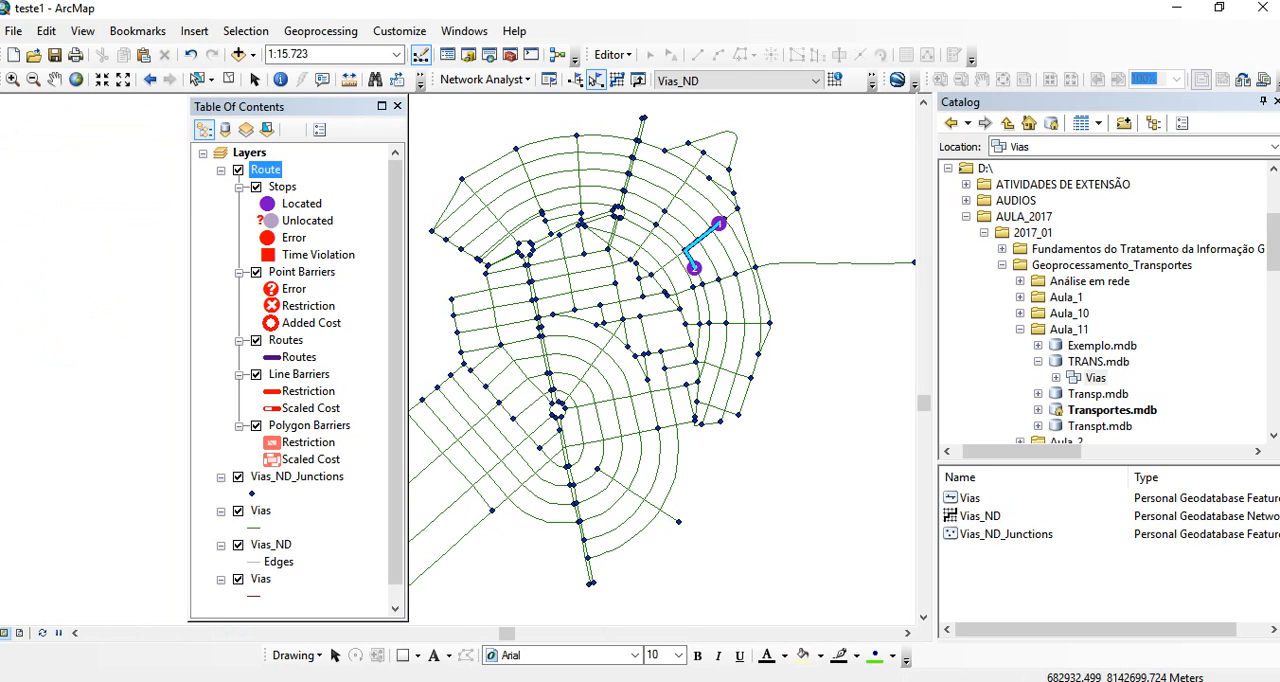
pyautogui.click(575, 80)
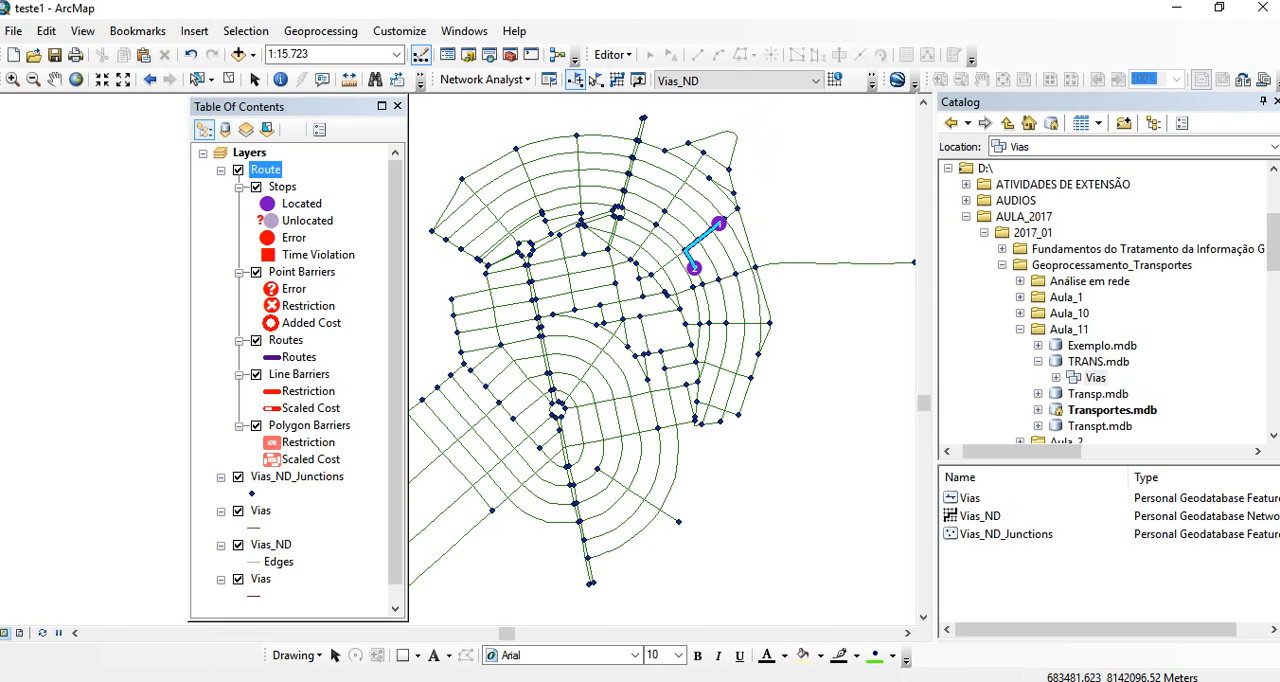
pyautogui.click(679, 220)
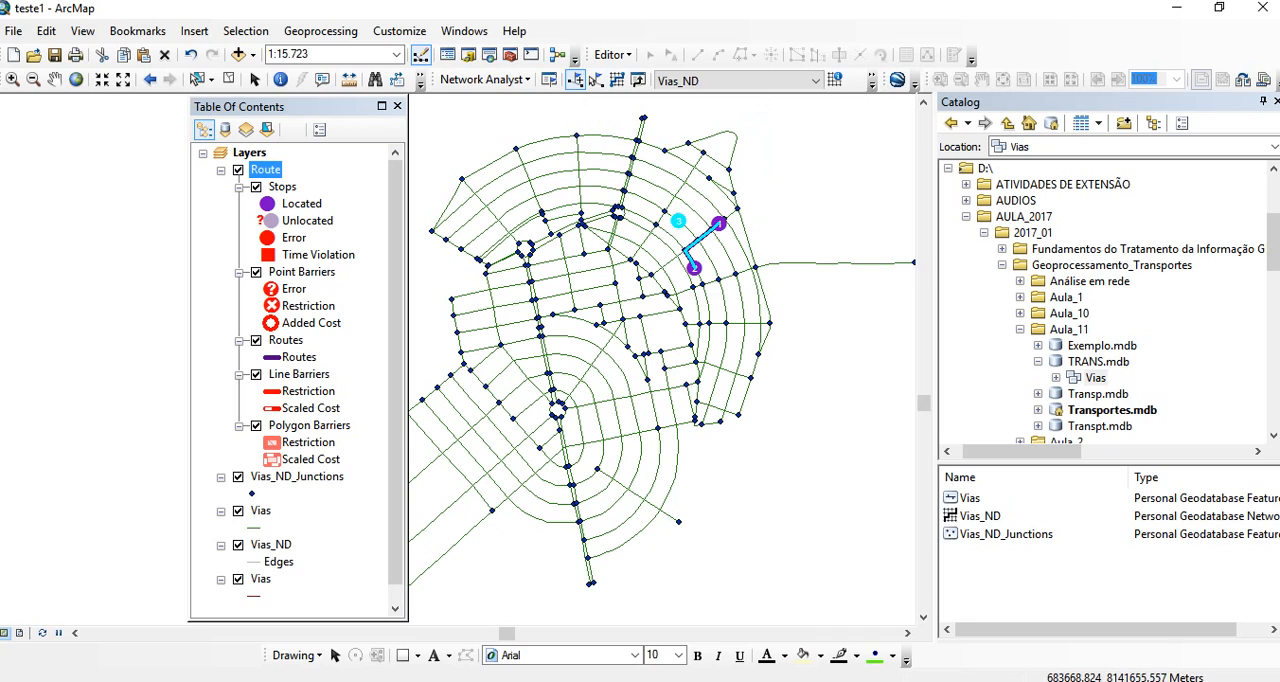
pyautogui.click(698, 338)
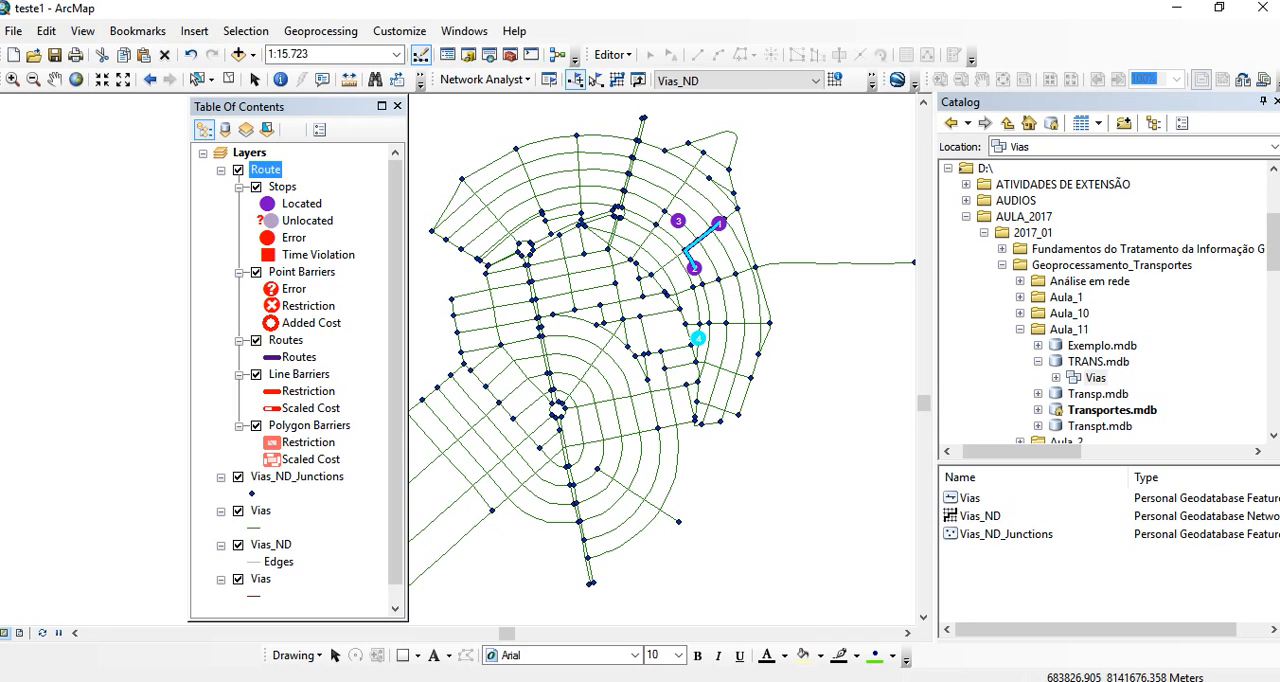
pyautogui.click(617, 80)
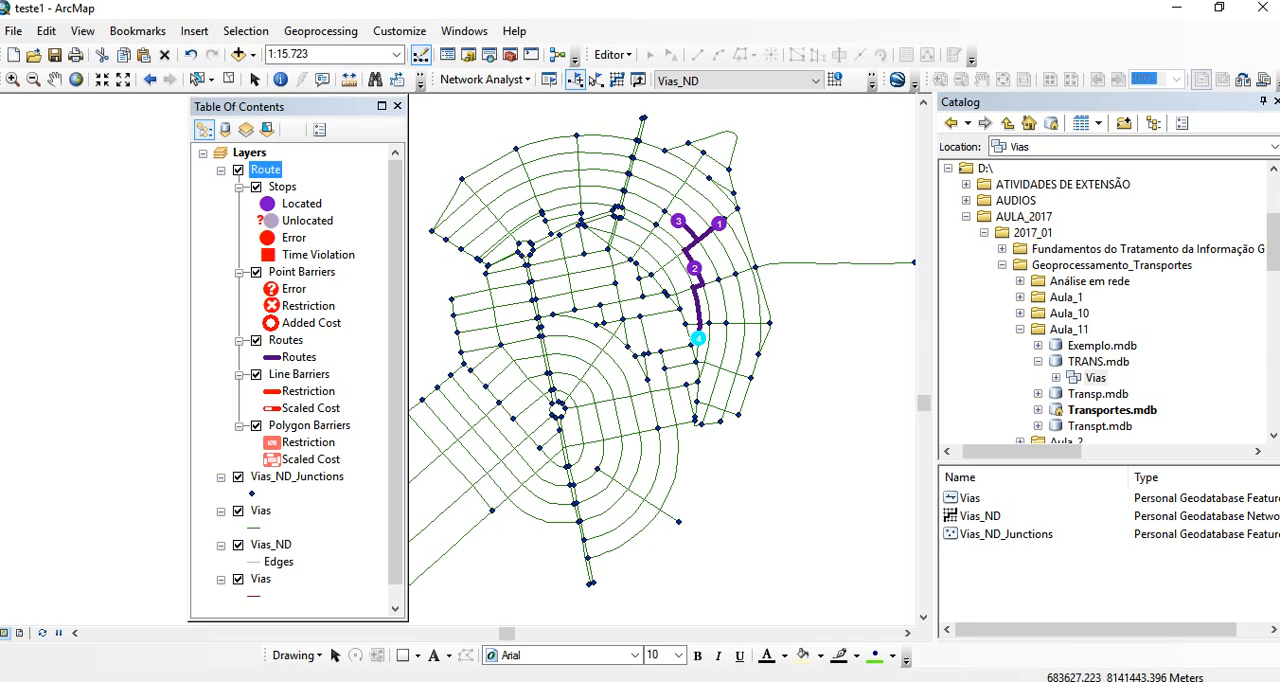
# - Change the Route layer's impedance to Tempo (Minutes) in its analysis settings
pyautogui.rightClick(259, 170)
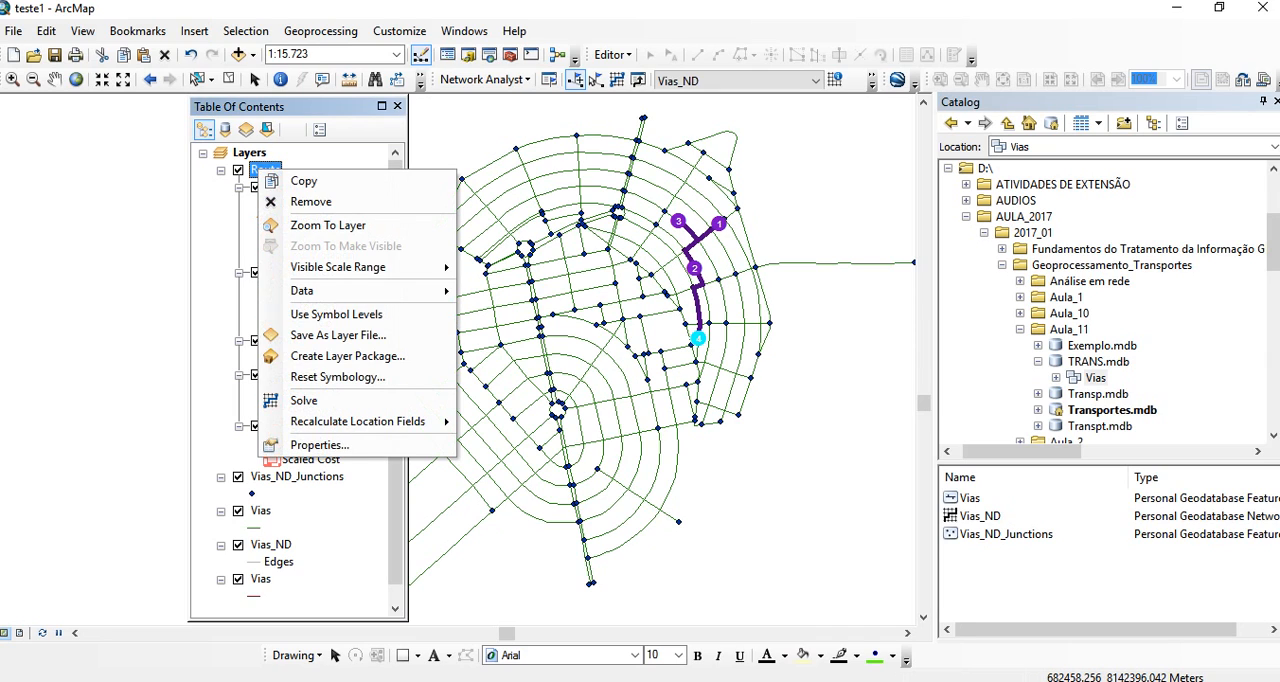
pyautogui.click(318, 445)
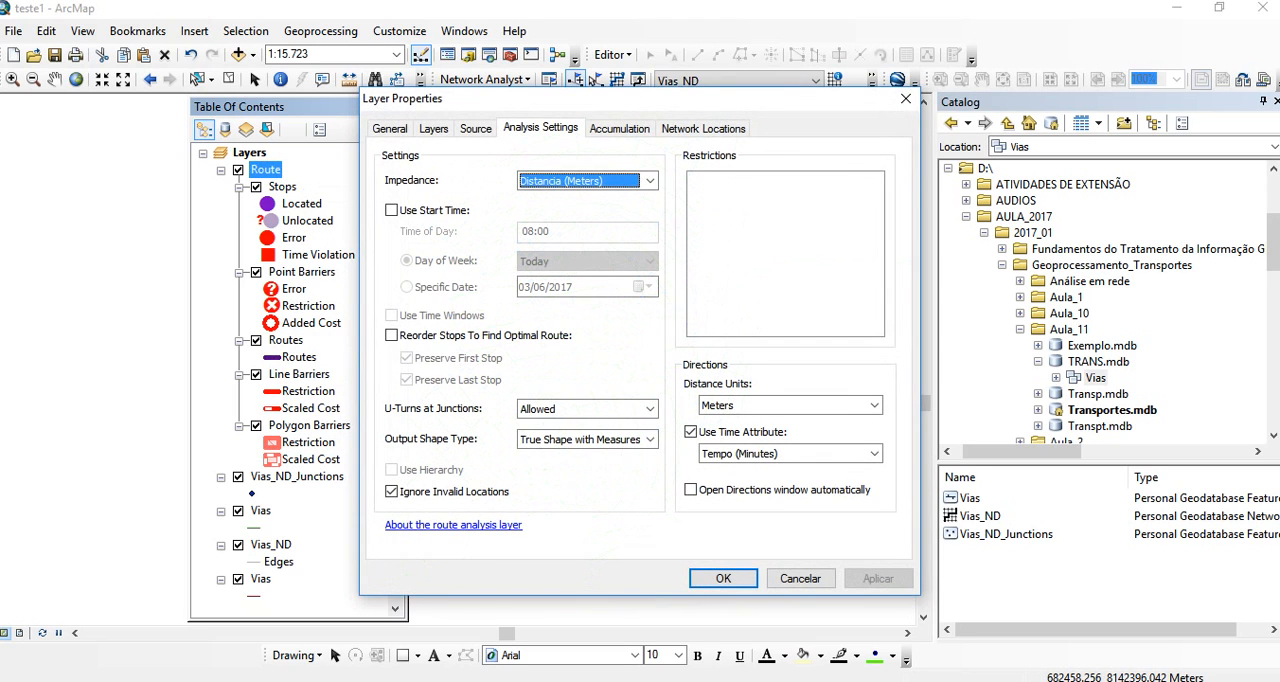
pyautogui.click(650, 181)
pyautogui.click(588, 223)
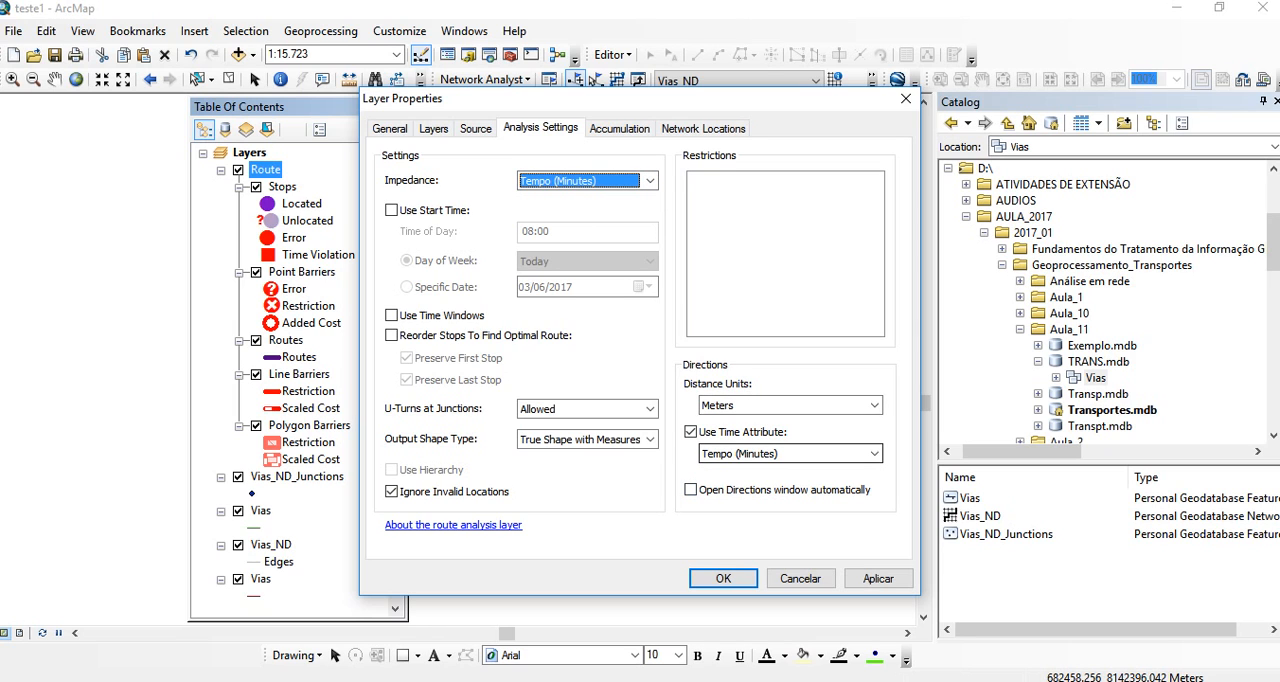
pyautogui.click(878, 578)
pyautogui.click(723, 578)
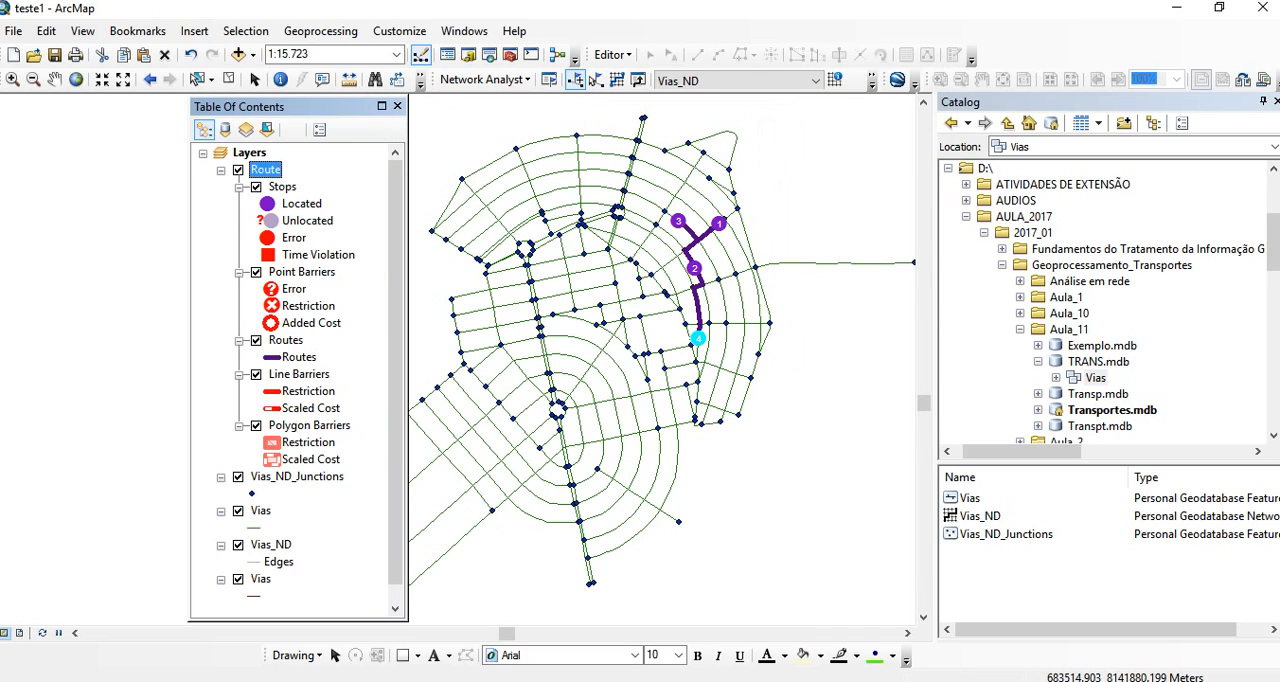
# - Add a stop west of stop 2 and another west of stop 4, and try to solve the route
pyautogui.click(659, 283)
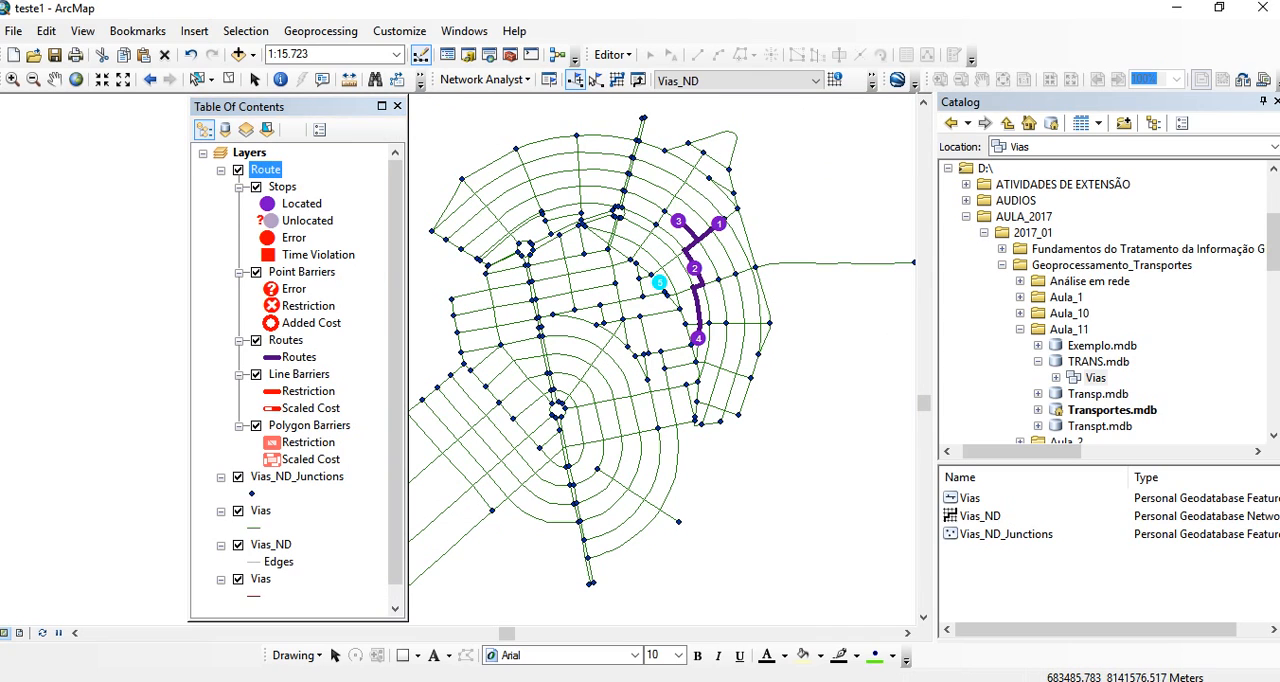
pyautogui.click(652, 353)
pyautogui.click(638, 80)
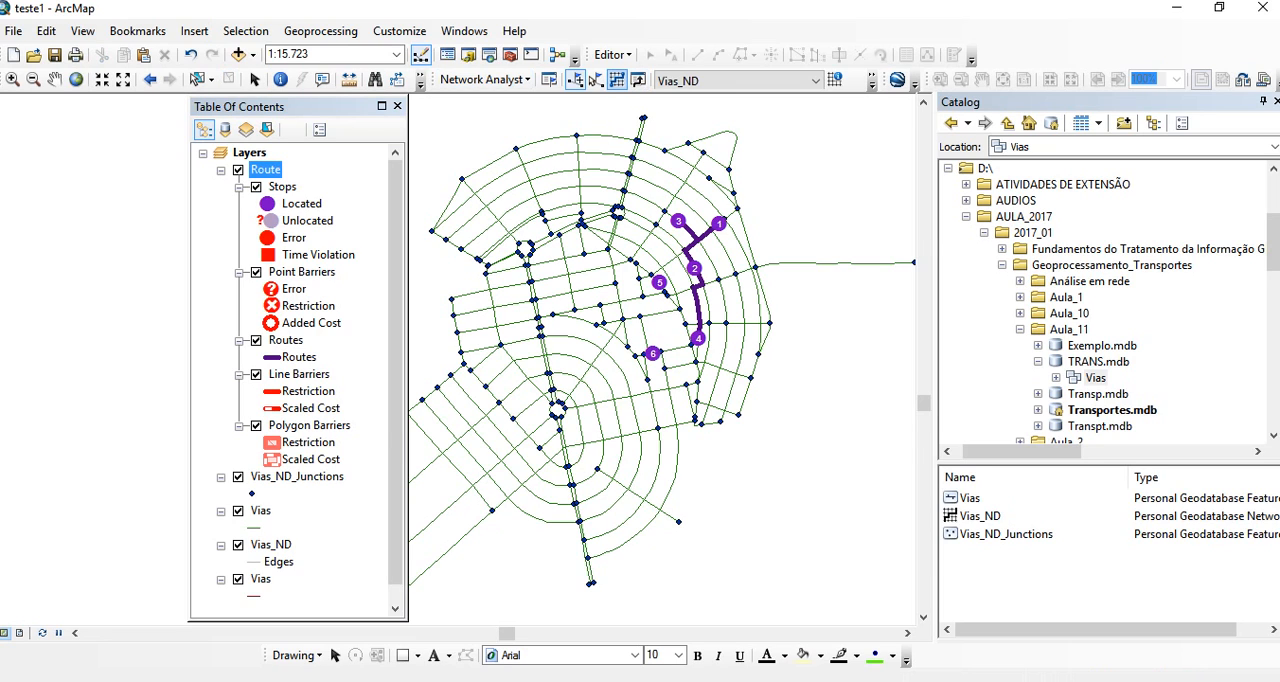
pyautogui.click(866, 417)
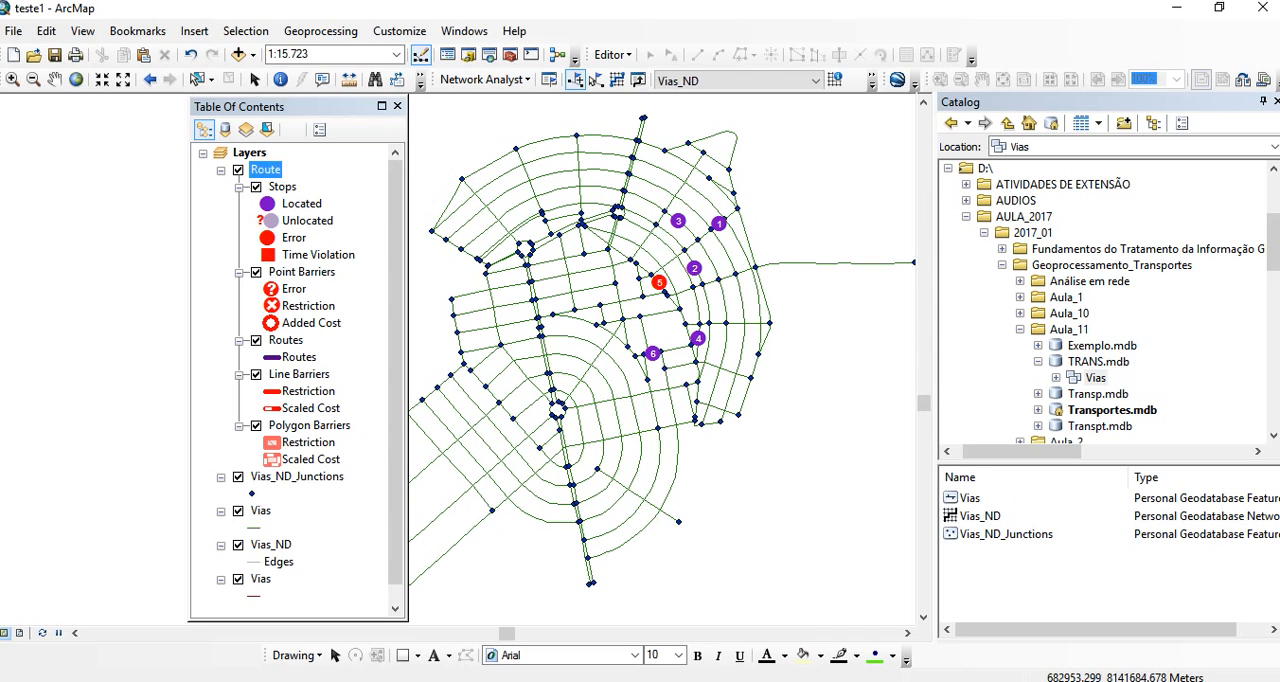
# - Show the list of route stops and delete the fifth stop, Graphic Pick 6
pyautogui.click(549, 79)
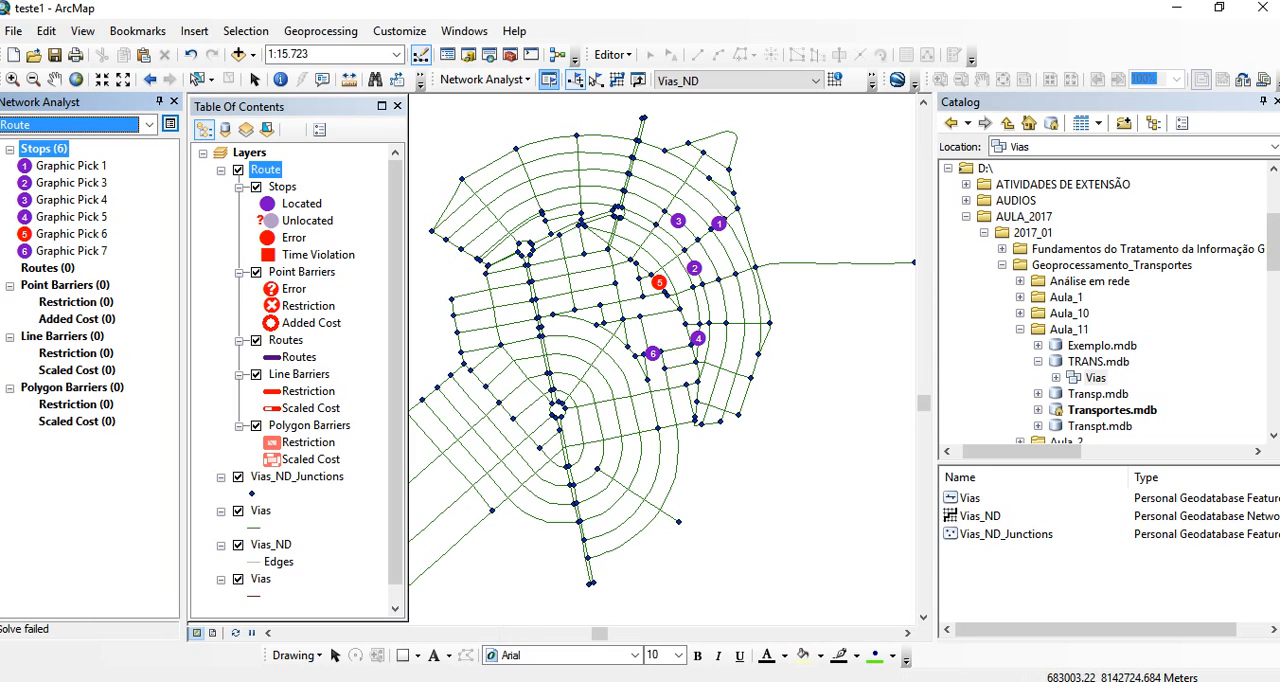
pyautogui.click(70, 233)
pyautogui.rightClick(70, 234)
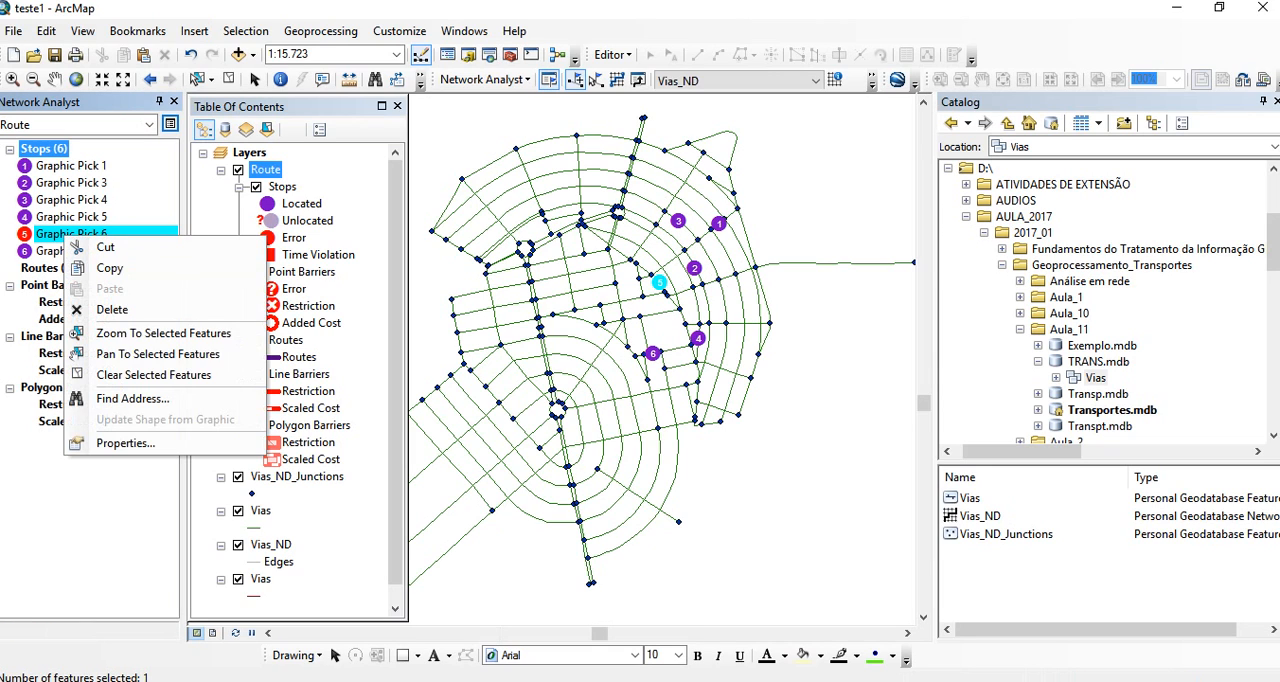
pyautogui.click(100, 309)
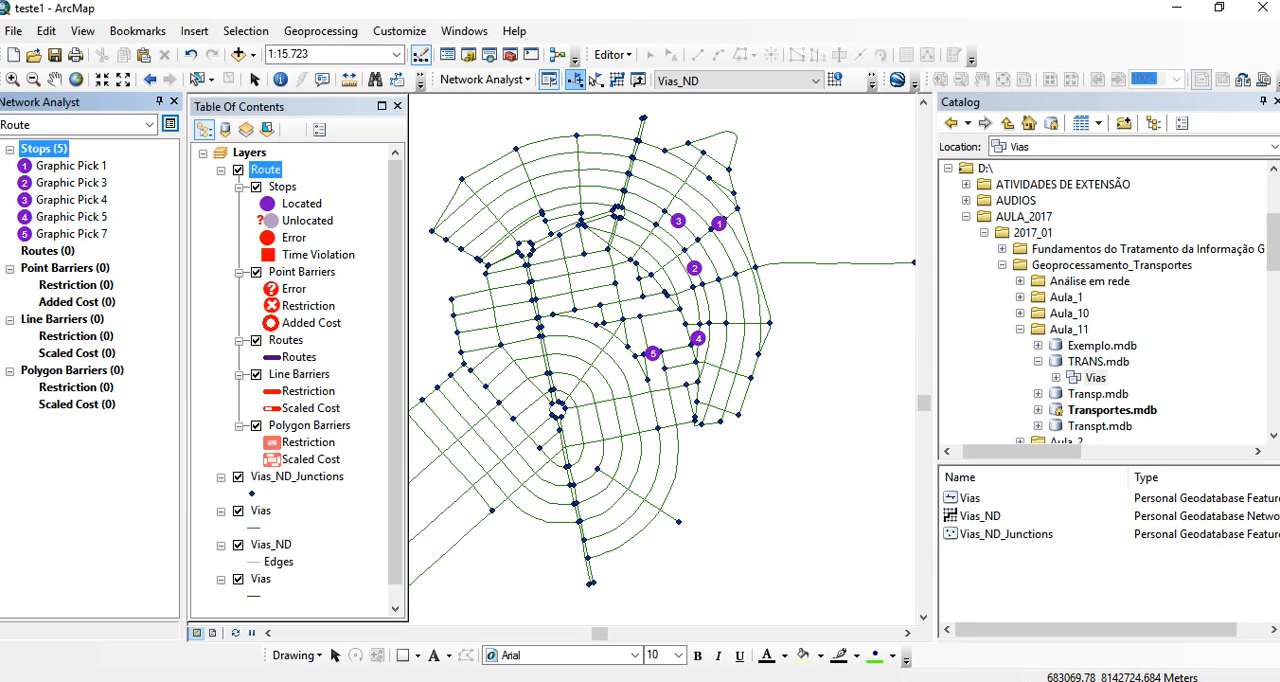
# - Add a stop just southwest of stop 1 and another between stops 2 and 4, and try to solve the route
pyautogui.click(706, 233)
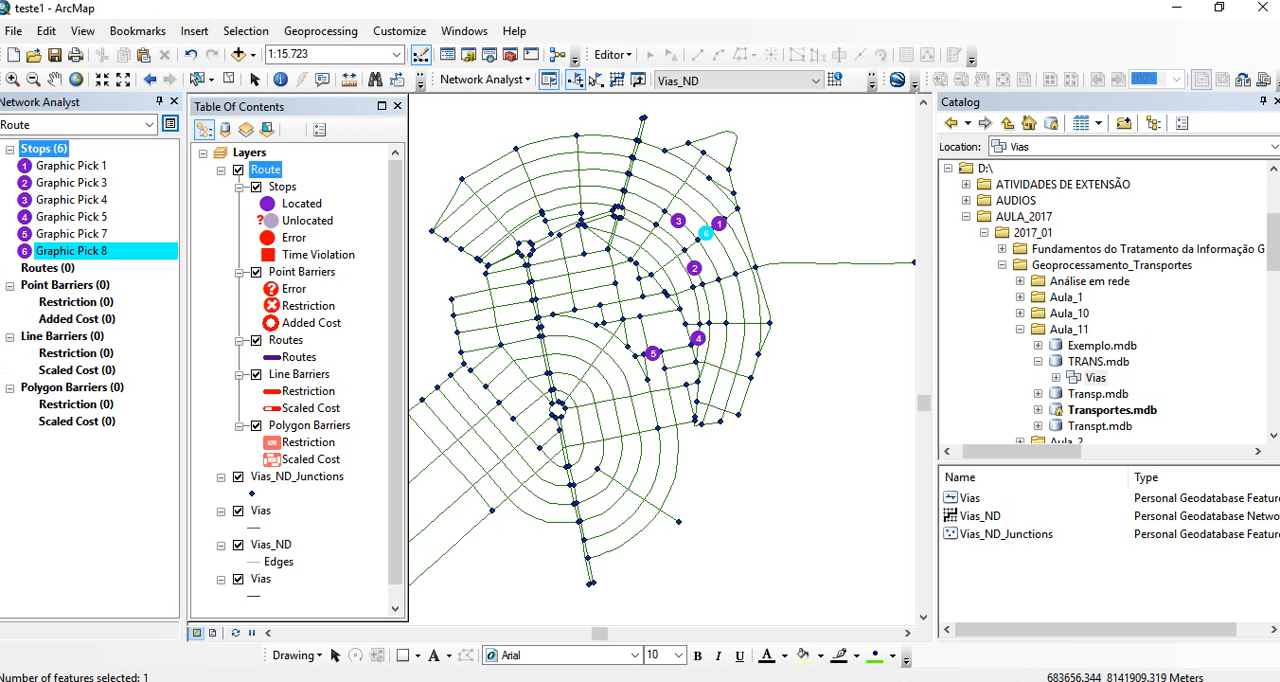
pyautogui.click(696, 299)
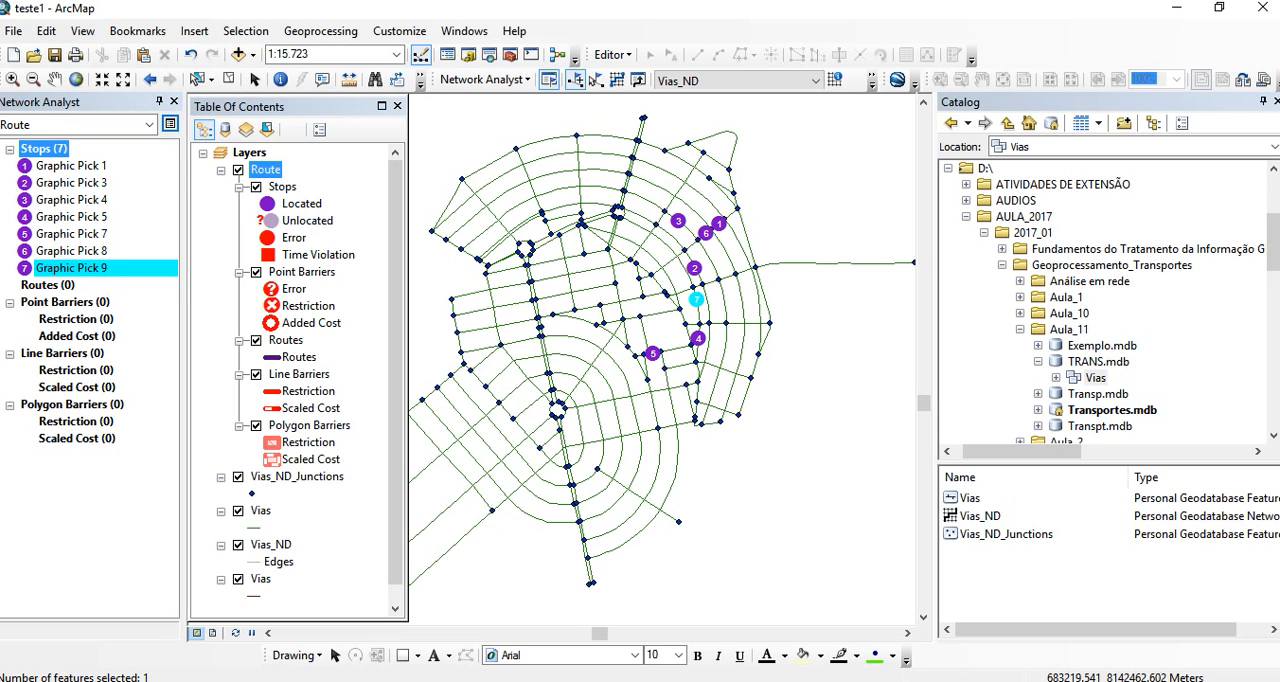
pyautogui.click(617, 80)
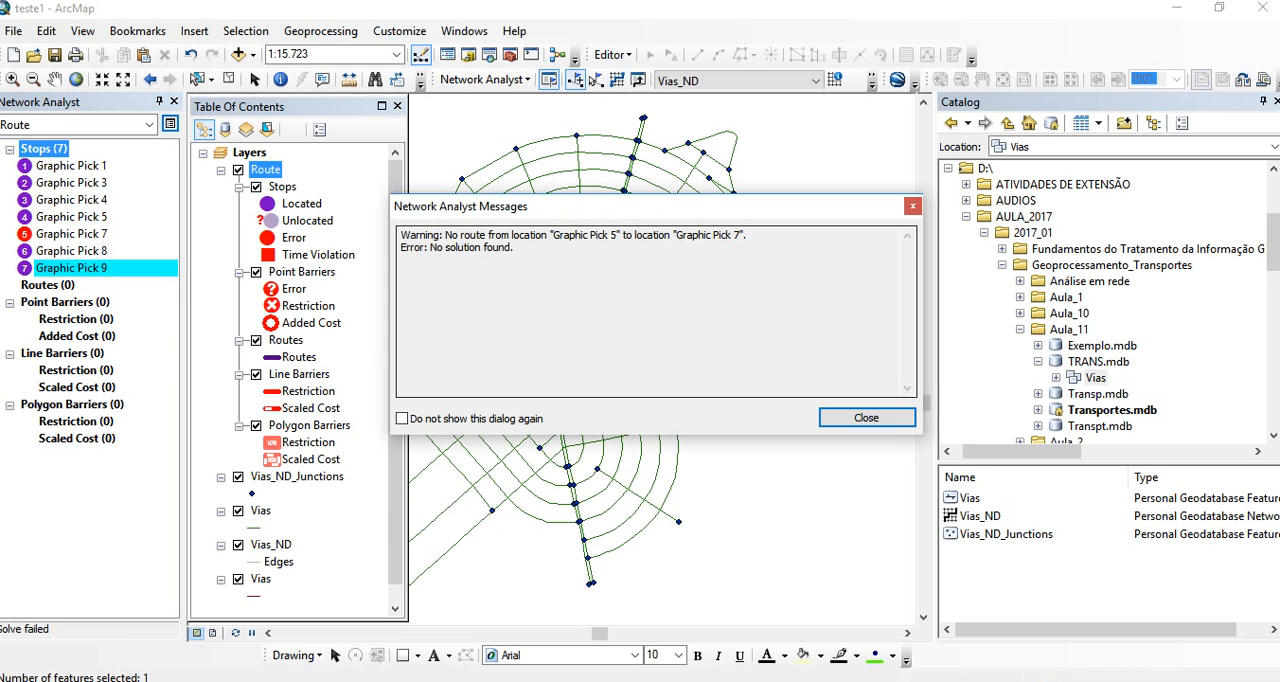
pyautogui.click(867, 418)
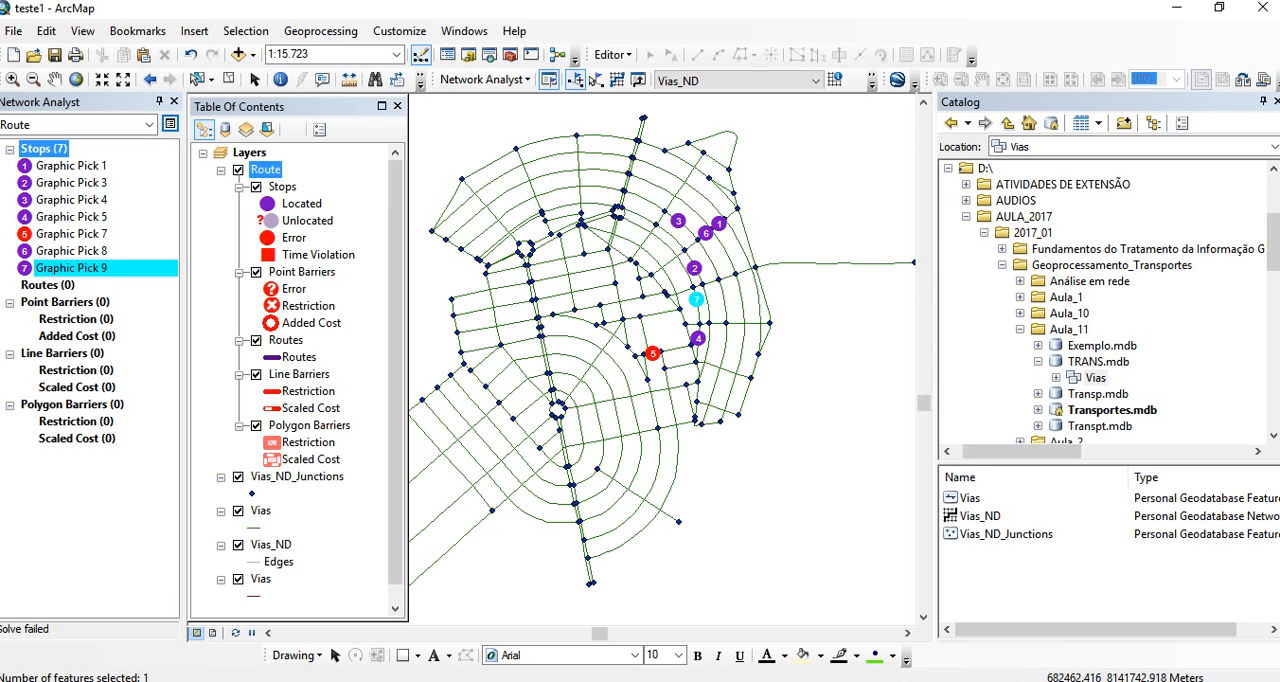
# - Delete the fifth stop, Graphic Pick 7, and solve the route through the remaining six stops
pyautogui.rightClick(77, 234)
pyautogui.click(124, 308)
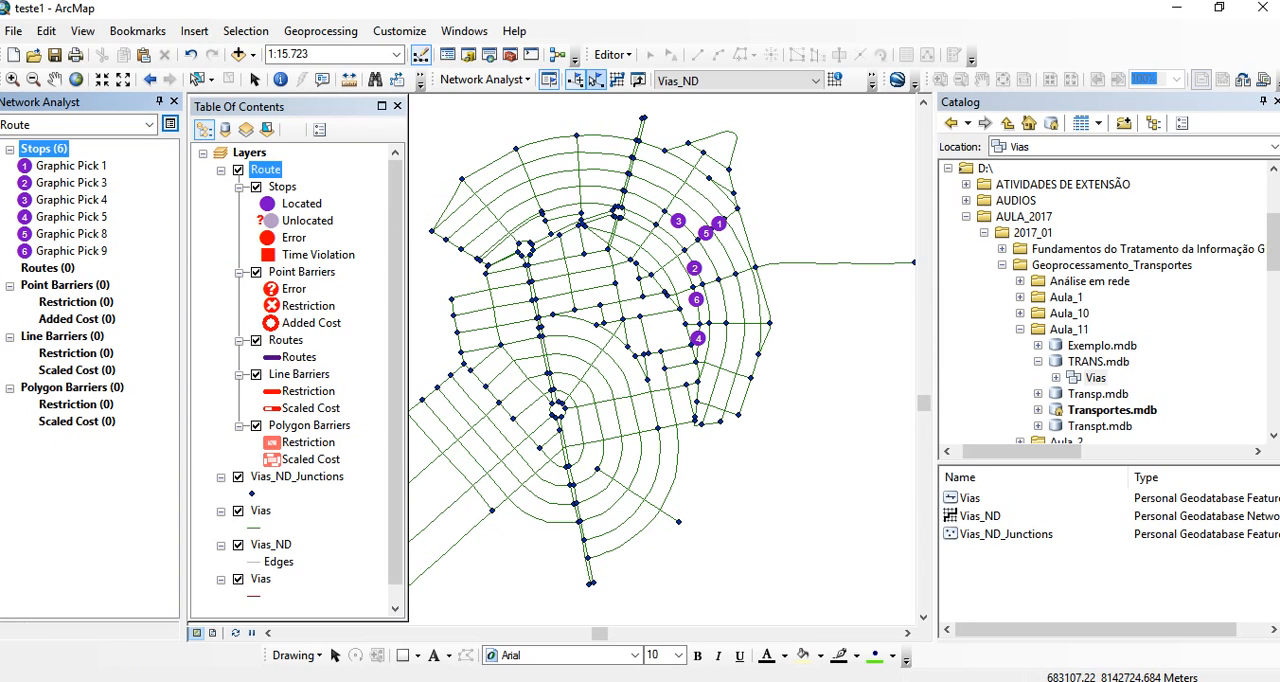
pyautogui.click(616, 79)
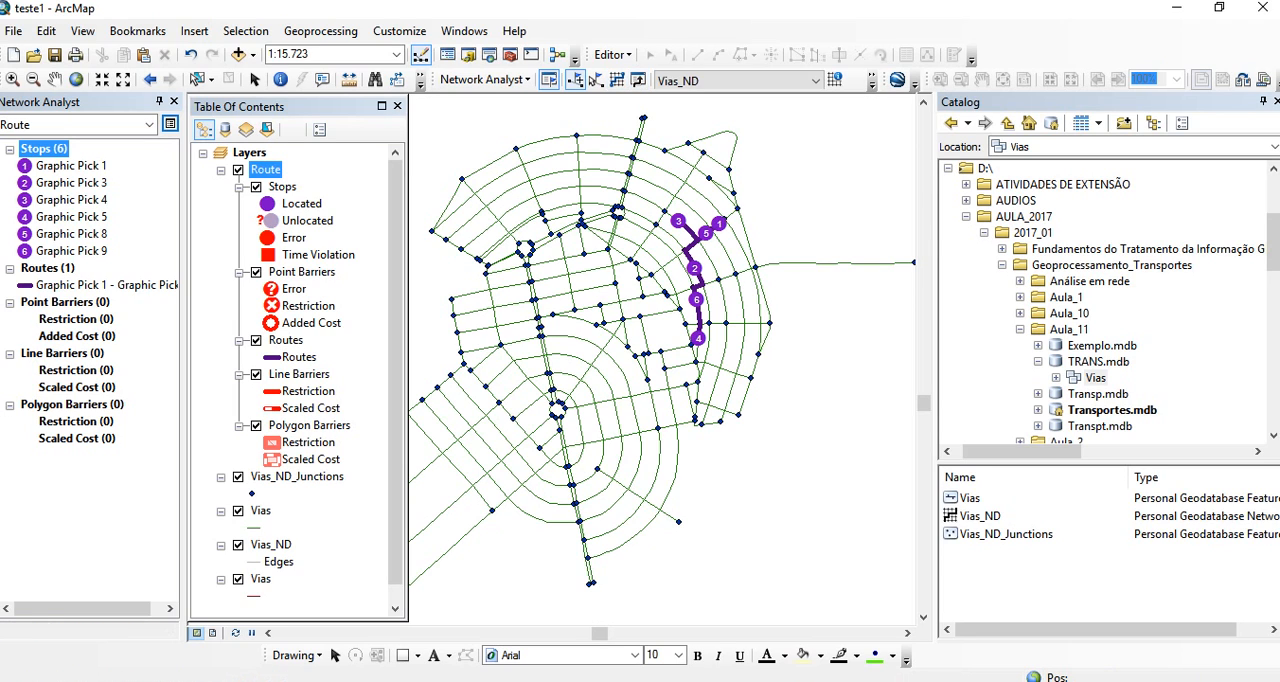
# - Open the directions for the six-stop route and review the turn-by-turn instructions with their distances and times
pyautogui.click(638, 79)
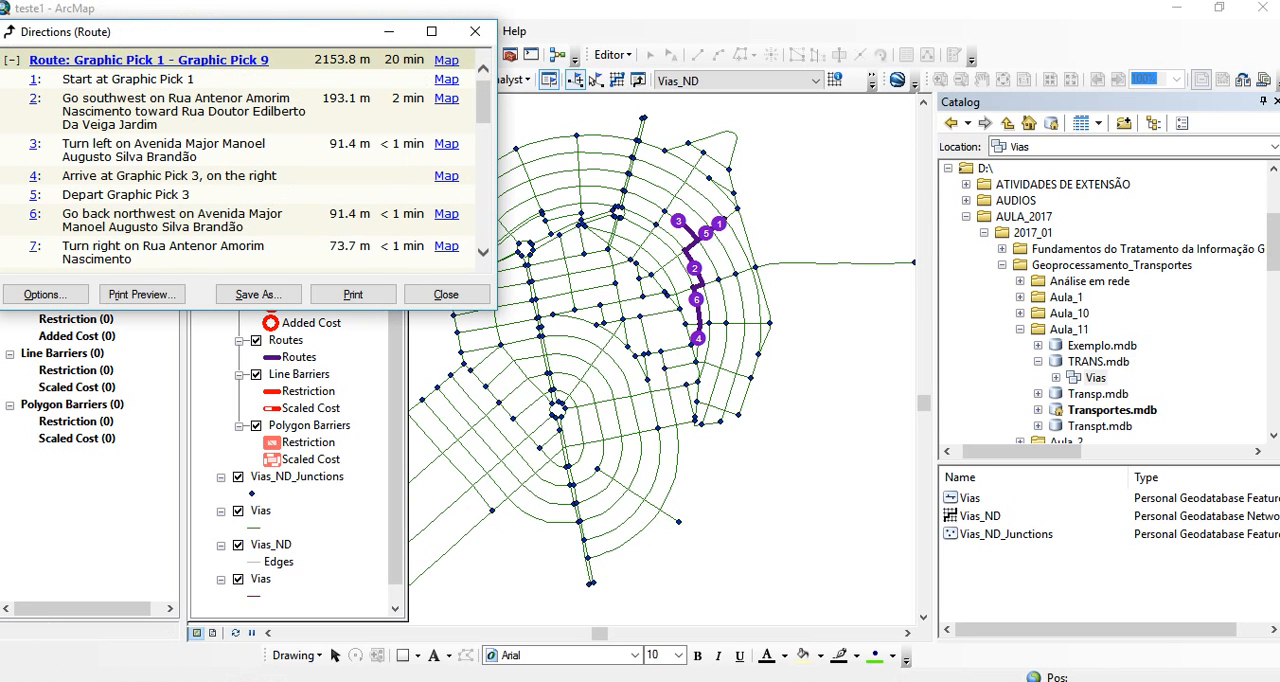
pyautogui.moveTo(110, 79); pyautogui.dragTo(220, 246)
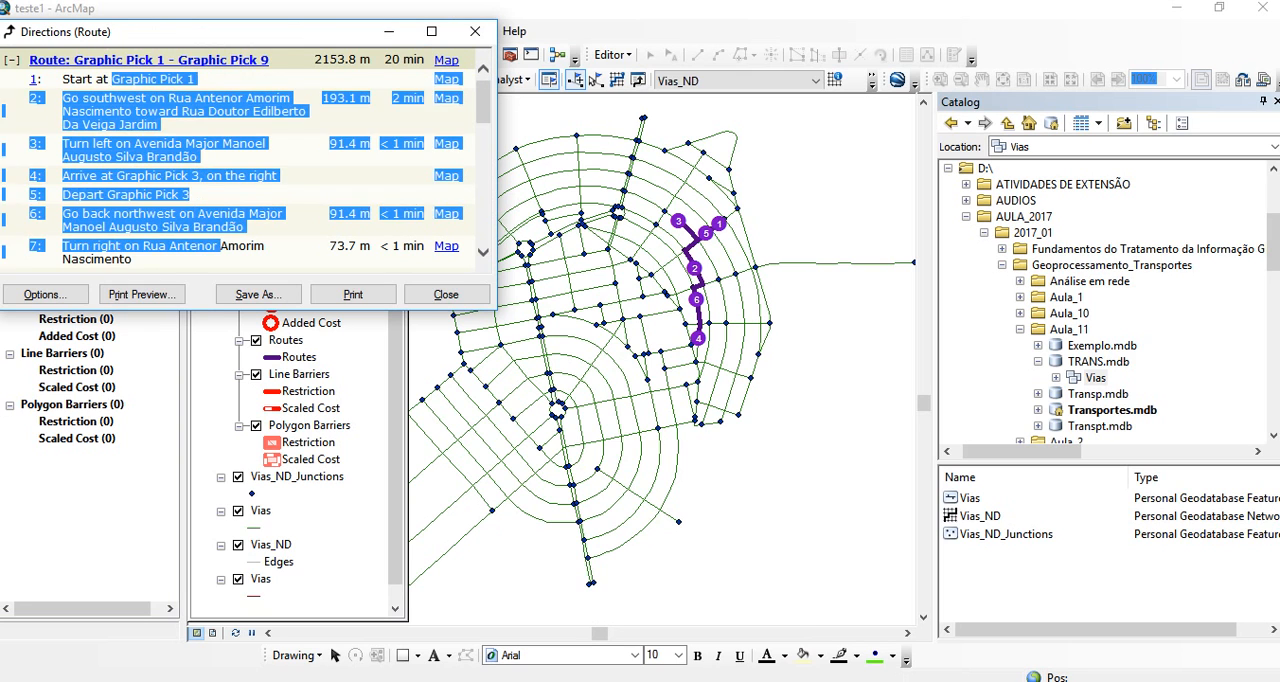
pyautogui.click(220, 246)
pyautogui.scroll(-2, 220, 200)
pyautogui.scroll(-8, 220, 200)
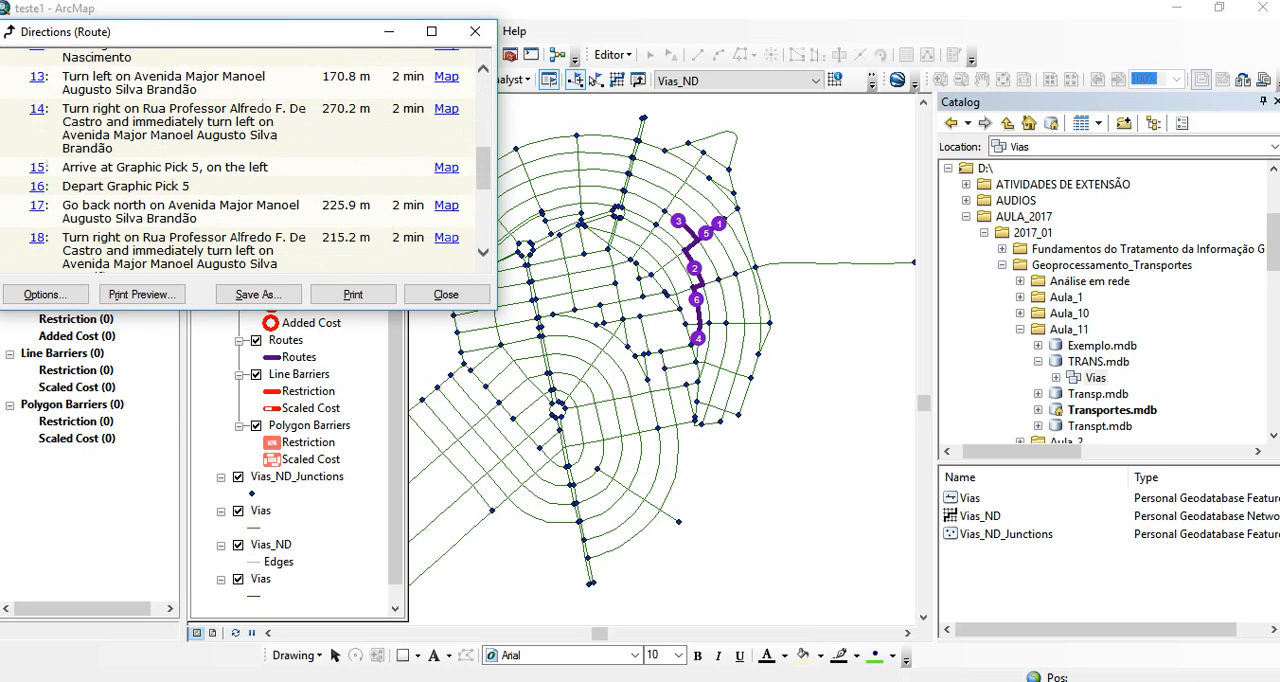
# - Show the inset map for direction 22, zoomed out two levels, to examine that route segment, and close the directions
pyautogui.click(446, 198)
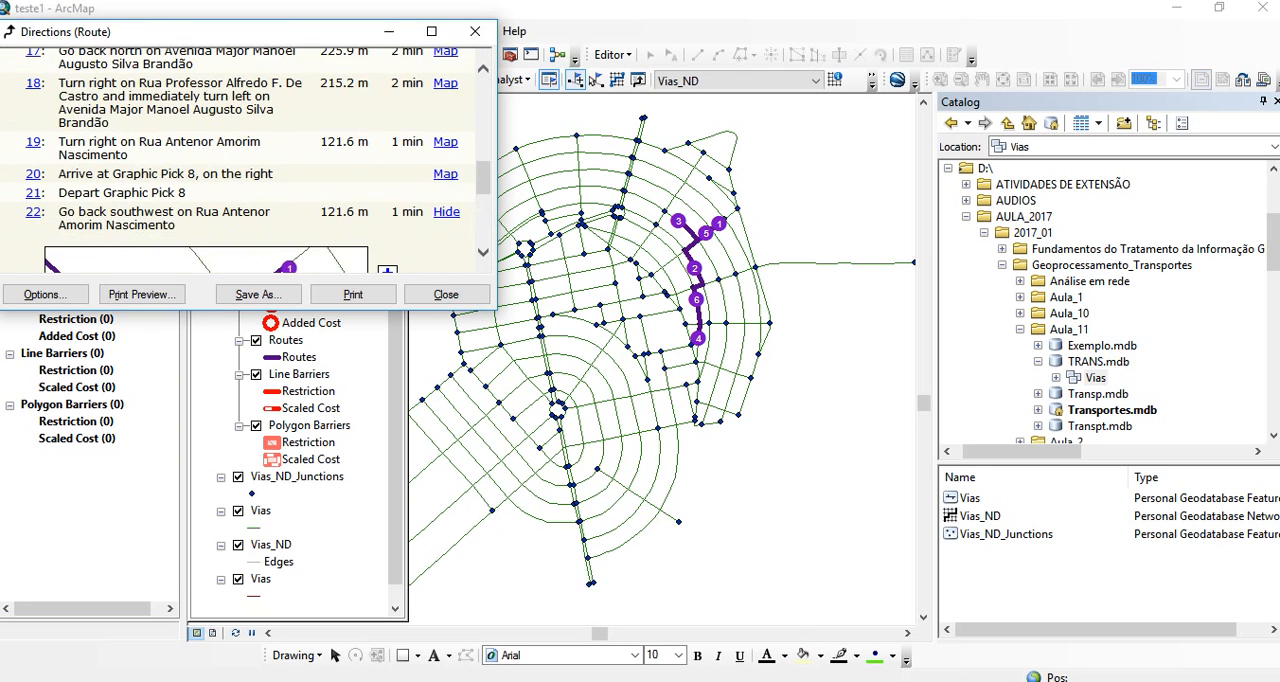
pyautogui.scroll(-1, 446, 198)
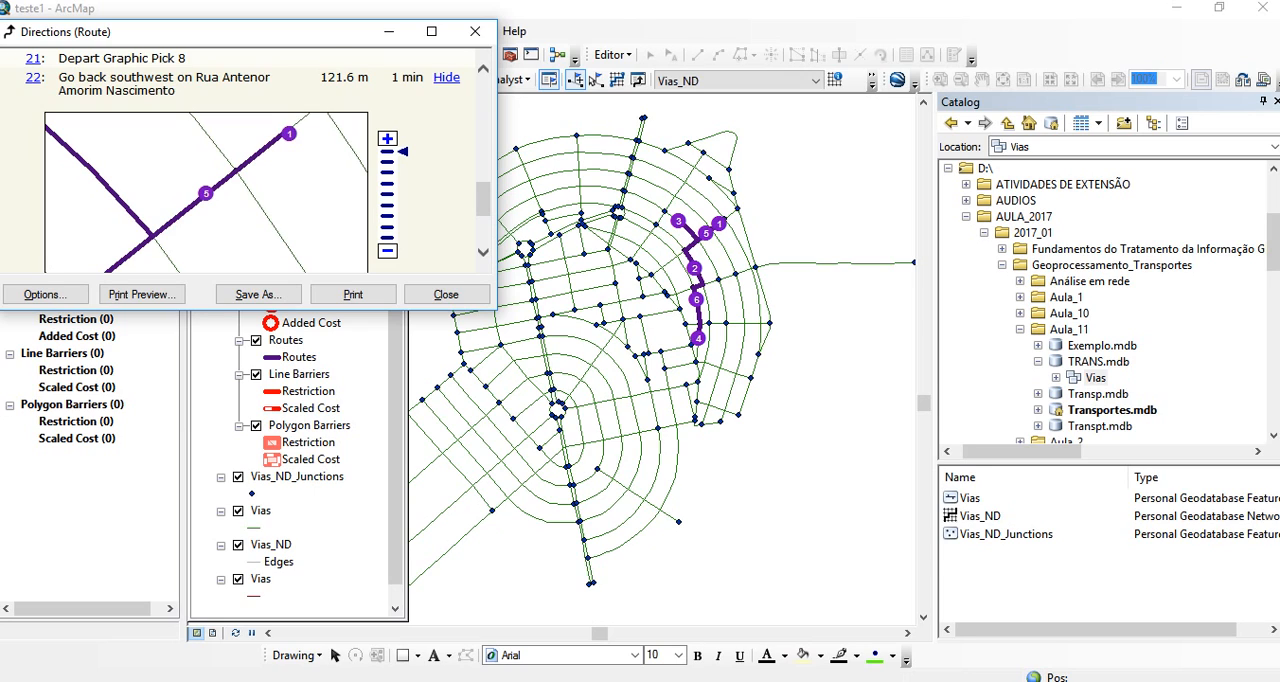
pyautogui.click(388, 251)
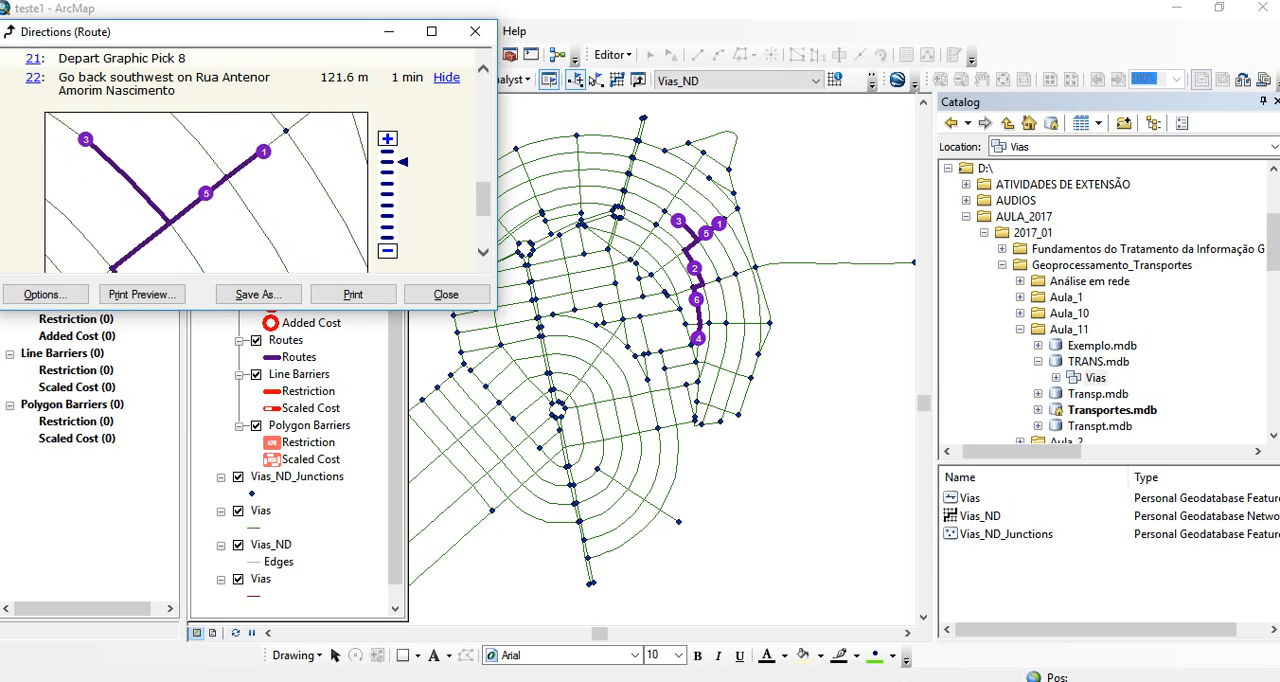
pyautogui.click(388, 251)
pyautogui.scroll(-1, 254, 161)
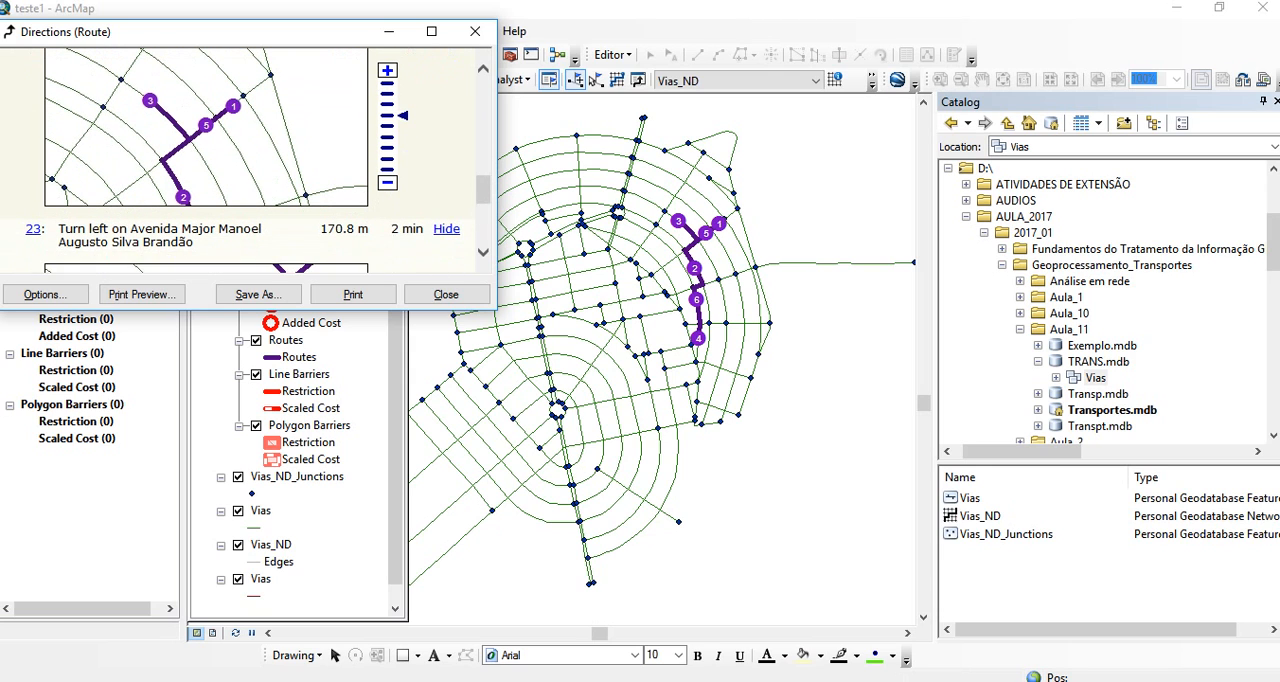
pyautogui.scroll(-2, 254, 161)
pyautogui.click(446, 294)
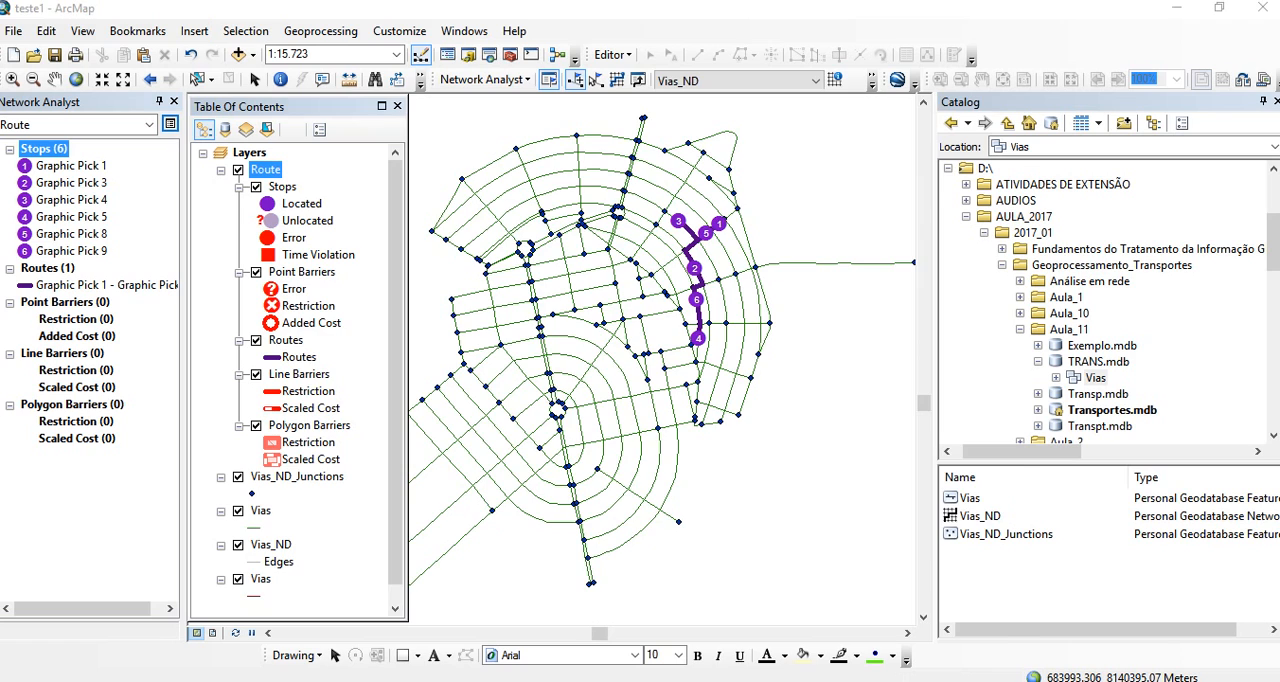
pyautogui.hotkey('alt', 'Tab')
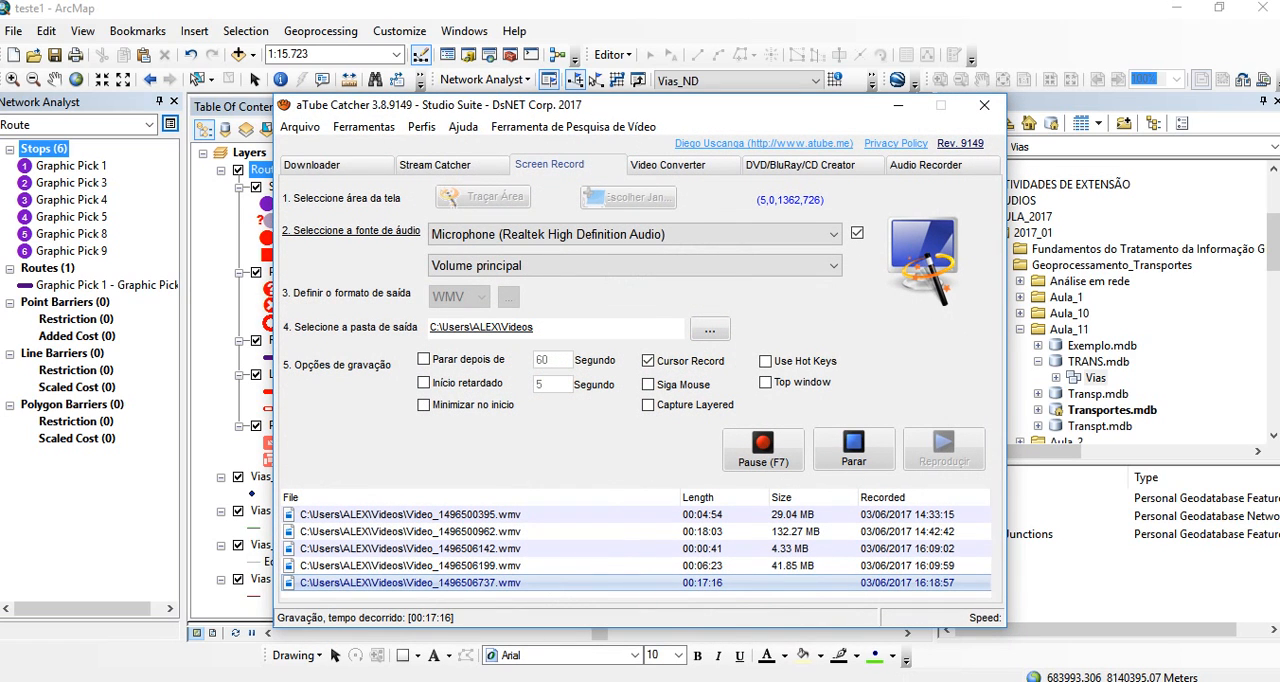